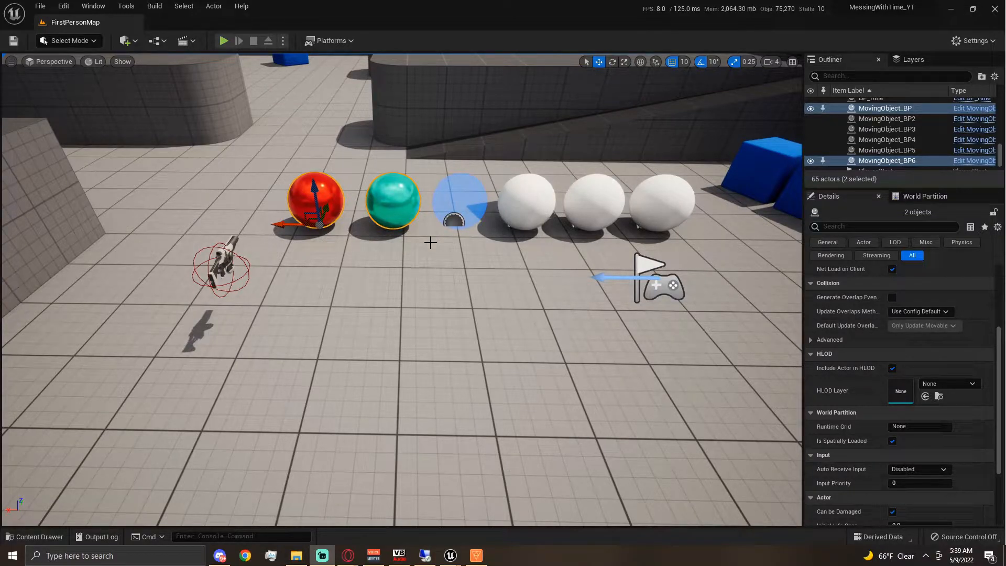
Step: Examine the red, green, translucent blue and white MovingObject spheres placed in the level
right_drag(436, 188, 380, 228)
click(379, 228)
ctrl+click(548, 232)
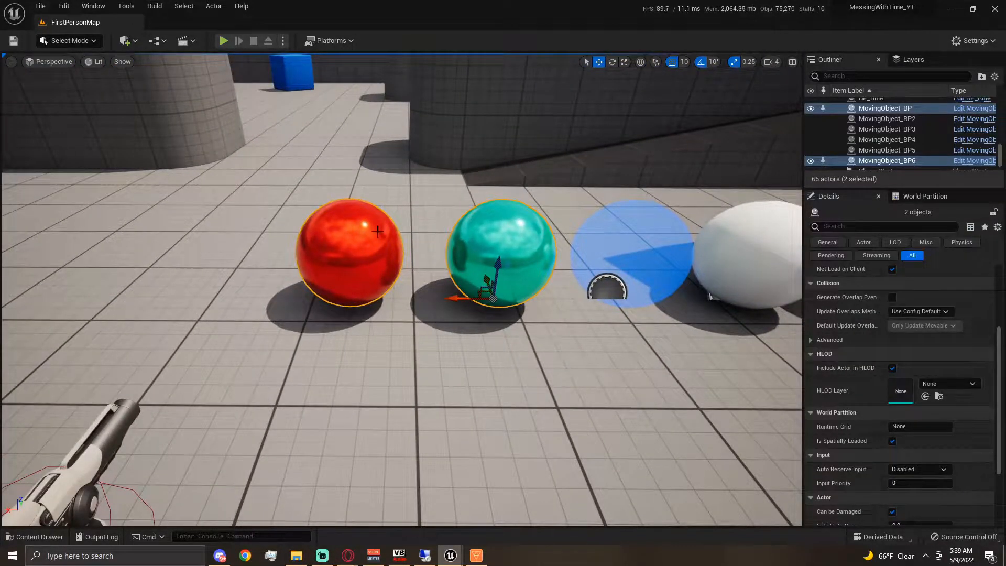
click(628, 230)
key(f)
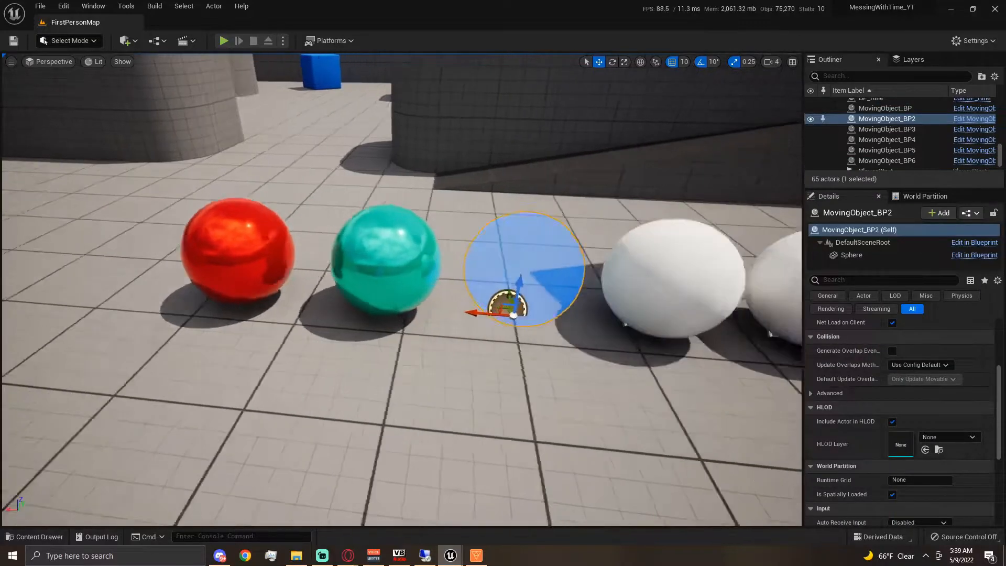
right_drag(460, 274, 474, 276)
click(335, 274)
shift+click(393, 260)
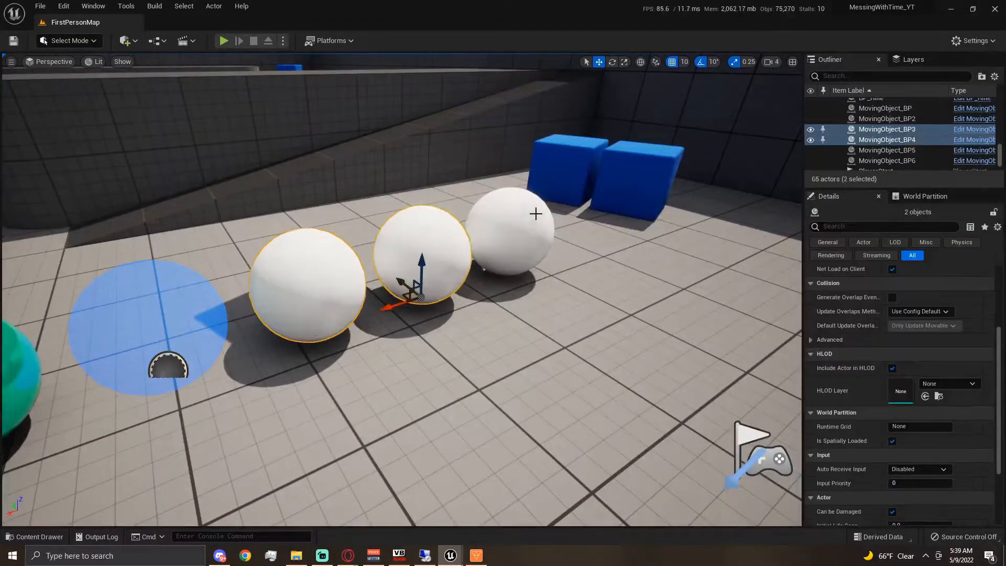
shift+click(535, 213)
key(f)
middle_drag(534, 274, 161, 491)
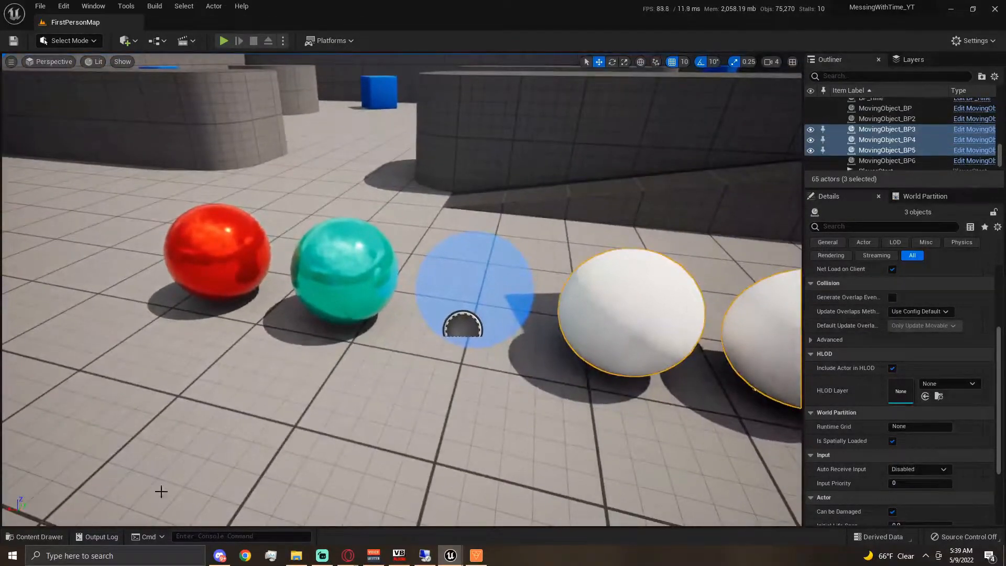
Step: Create a folder named MasterMaterials inside the FirstPerson Blueprints folder
click(39, 536)
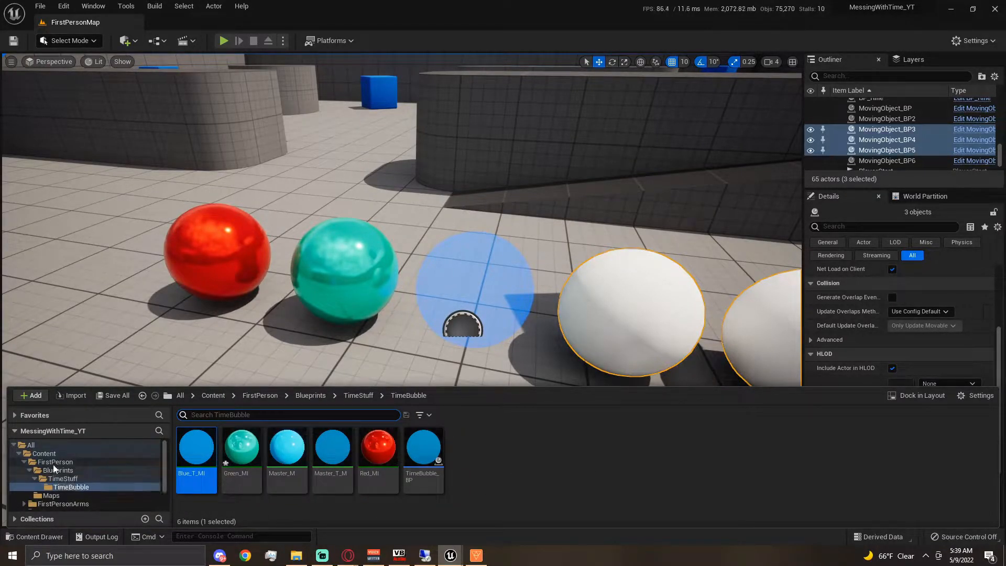
click(57, 470)
click(459, 463)
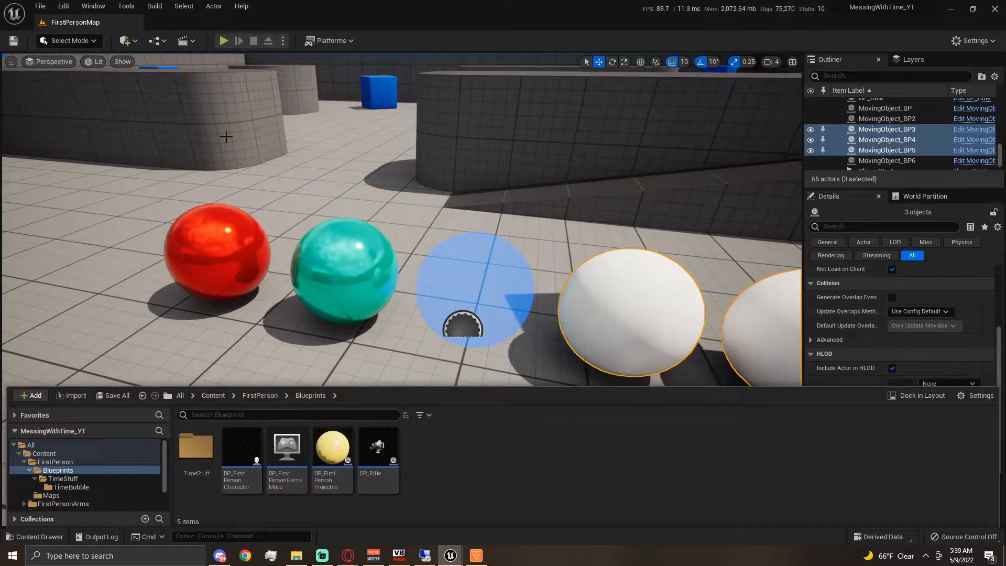
right_click(433, 461)
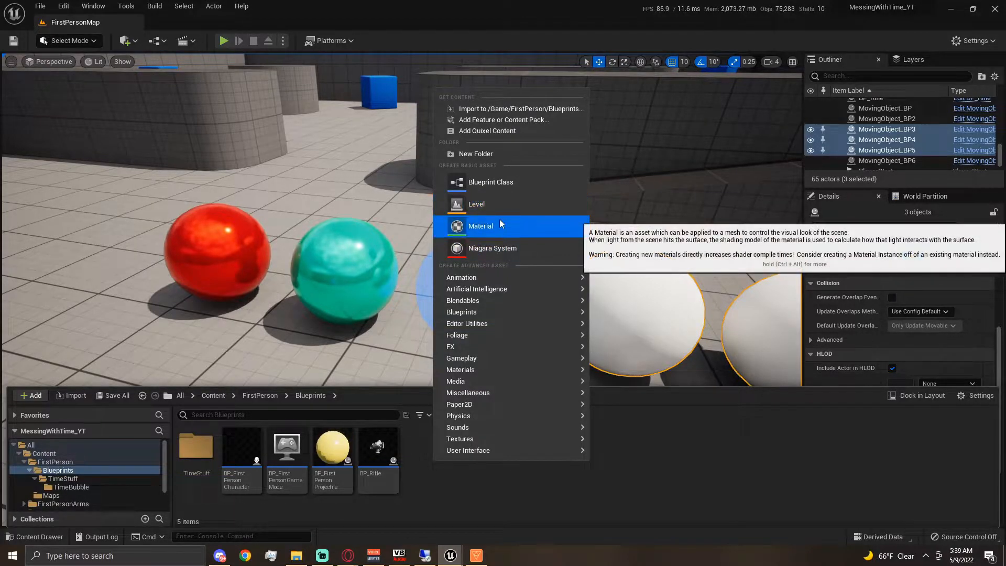
right_click(454, 506)
right_click(447, 493)
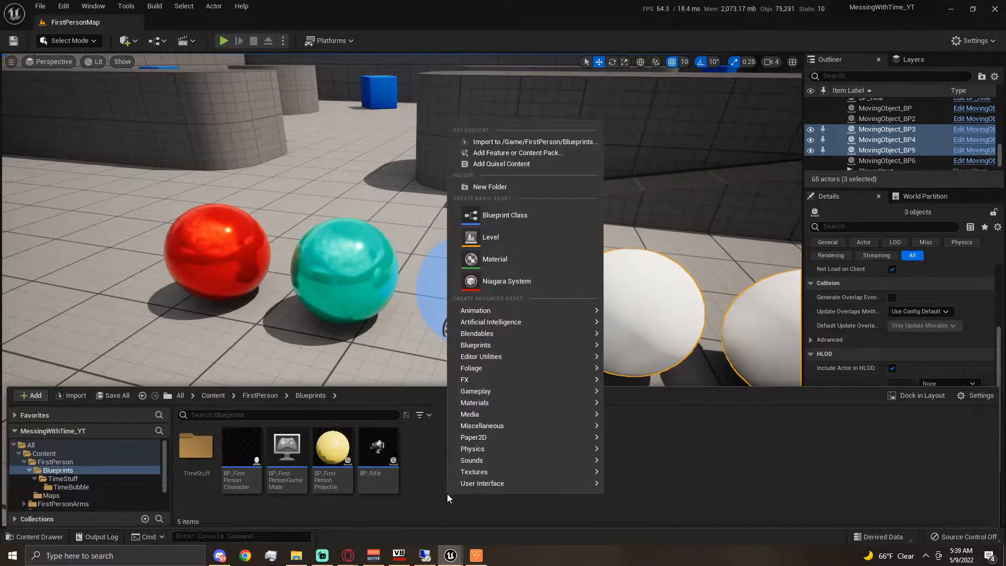
right_click(432, 447)
click(504, 140)
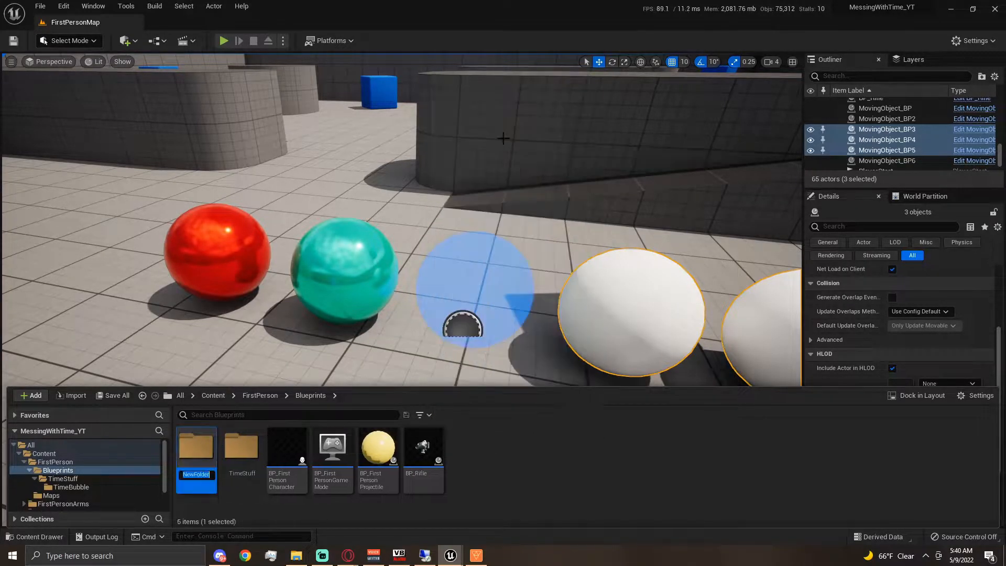
text(MasterMaterials)
key(Return)
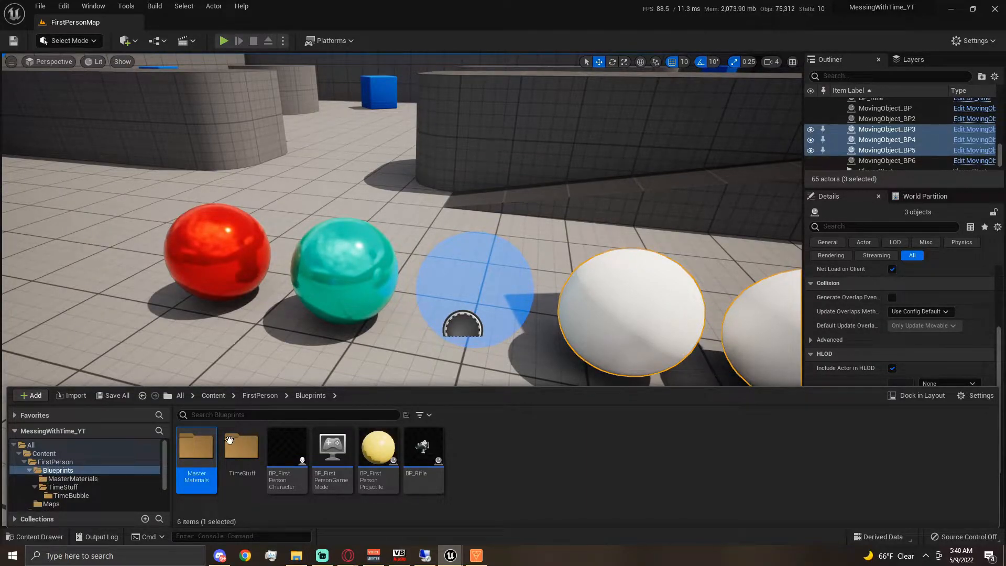
Step: Create a material named Master_M in the MasterMaterials folder and open it for editing
double_click(198, 454)
right_click(244, 448)
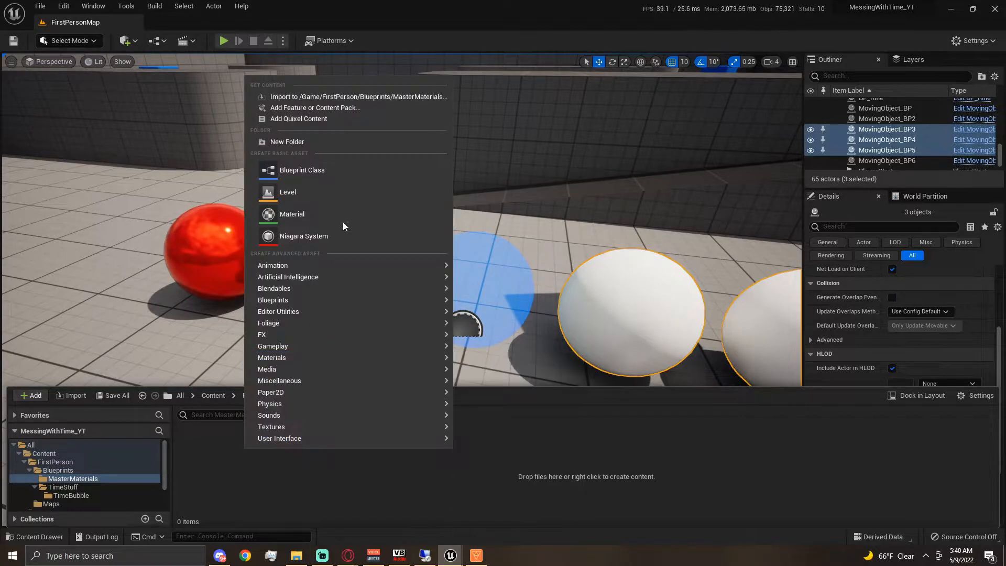
click(316, 216)
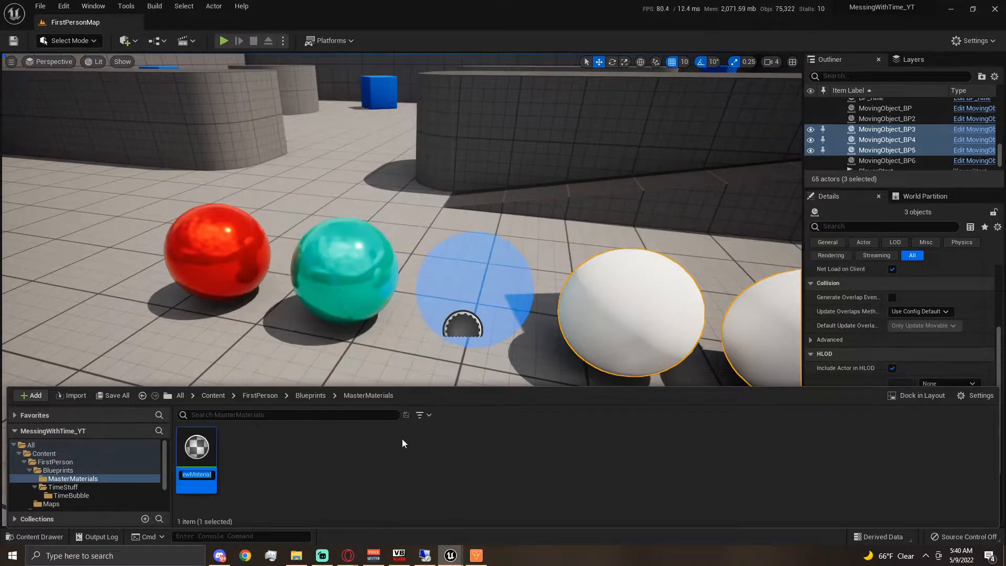
text(Master_M)
key(Return)
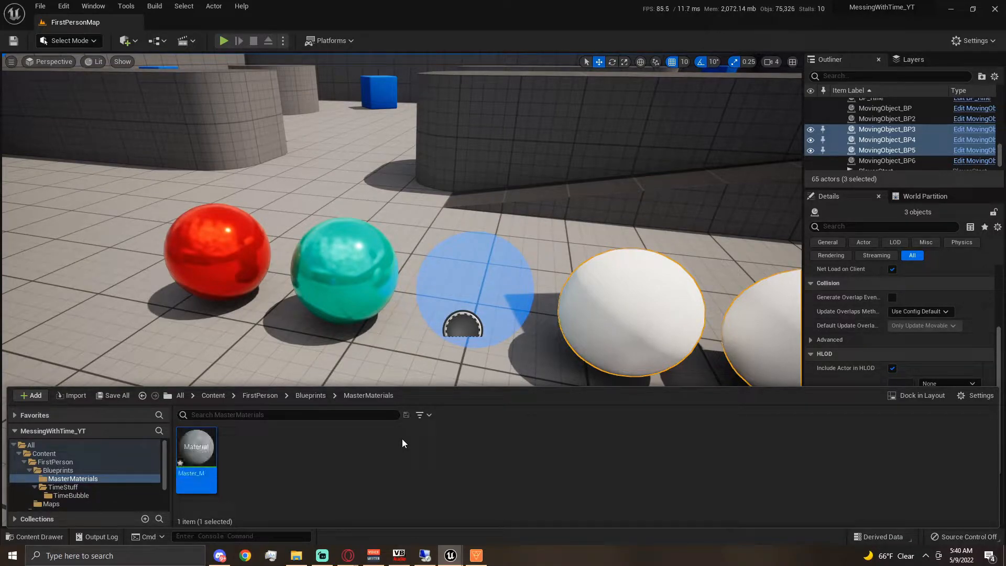
double_click(189, 450)
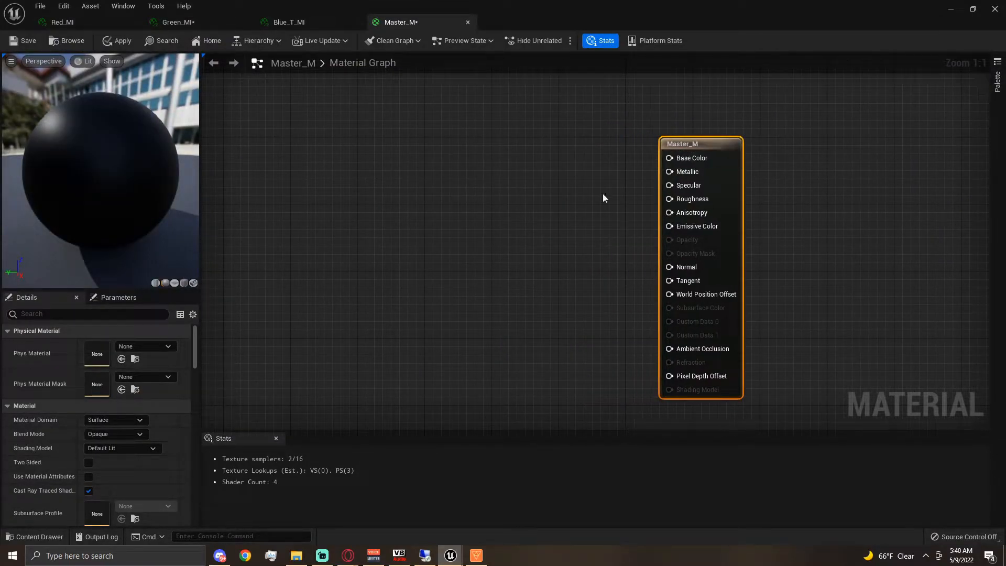
Step: Add a Constant3Vector node to the material graph beside the Master_M output node
drag(534, 108, 859, 405)
right_drag(466, 181, 495, 182)
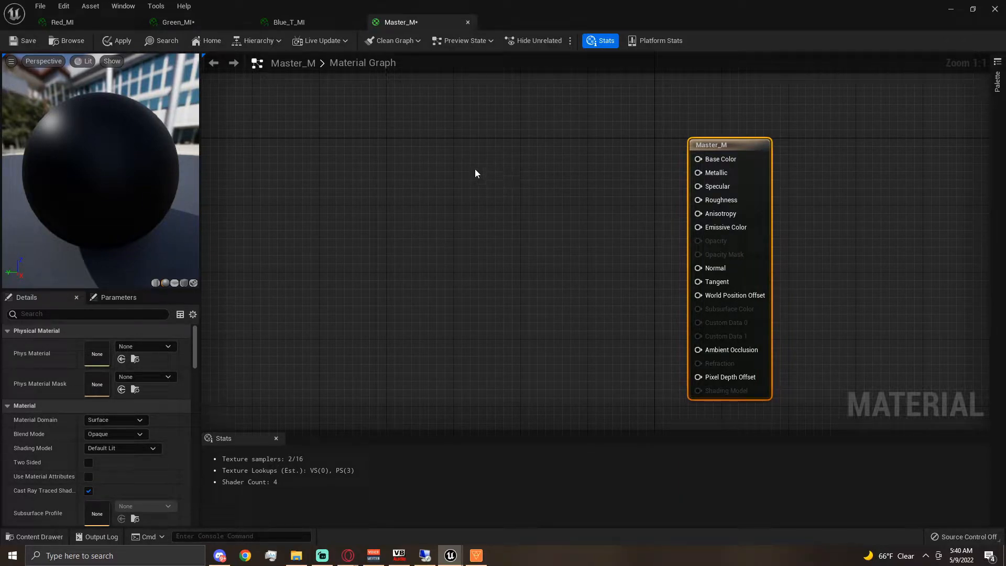
key(3)
click(435, 140)
drag(467, 144, 410, 159)
right_click(479, 266)
text(c)
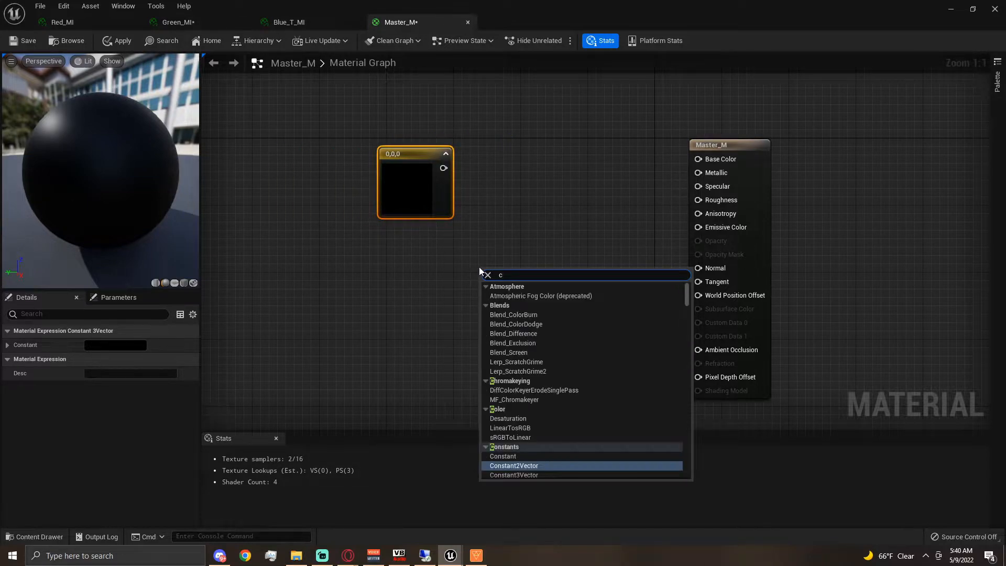
text(onst)
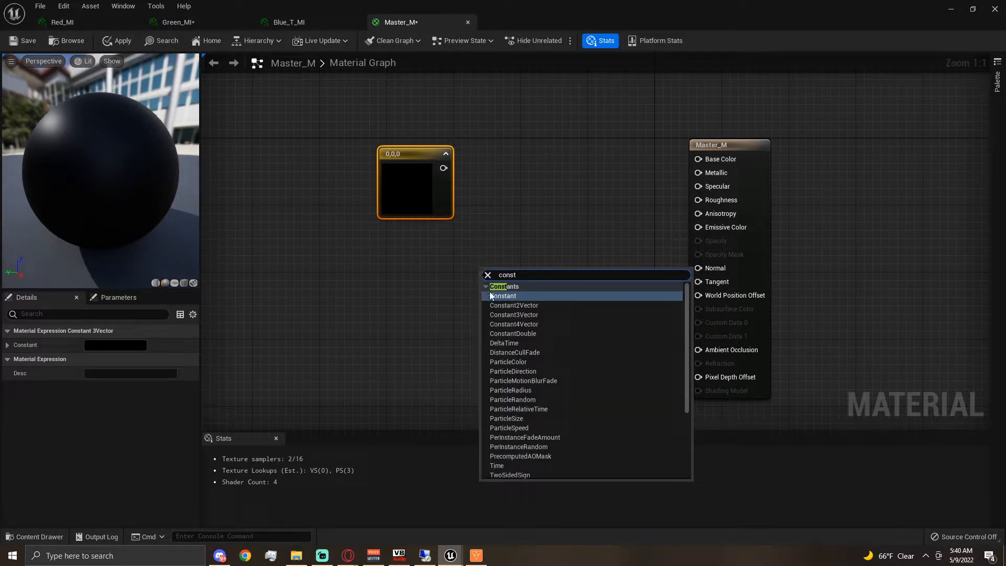
click(539, 187)
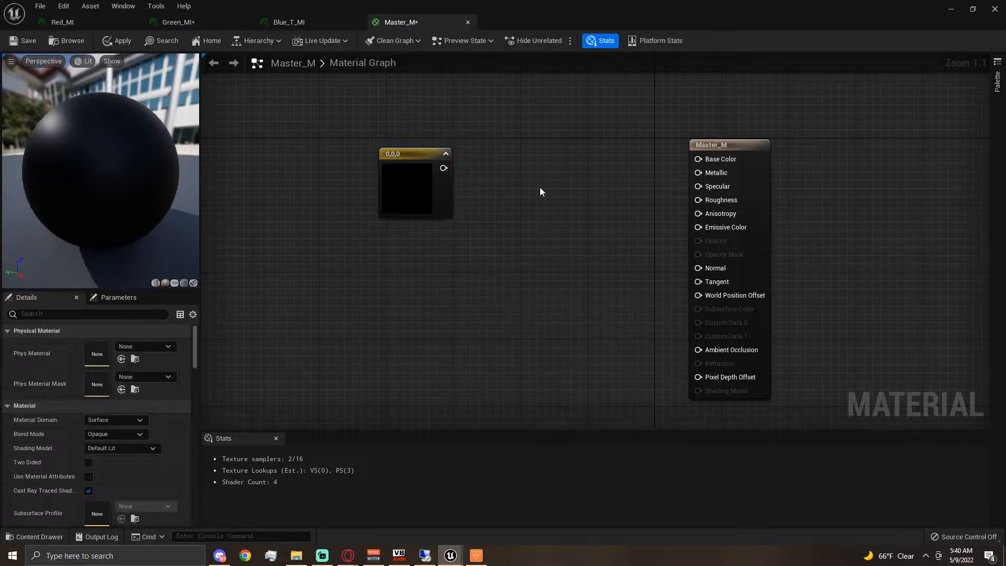
Step: Connect the constant vector to Base Color, convert it to a parameter named Color, and align it with that input
drag(443, 167, 698, 159)
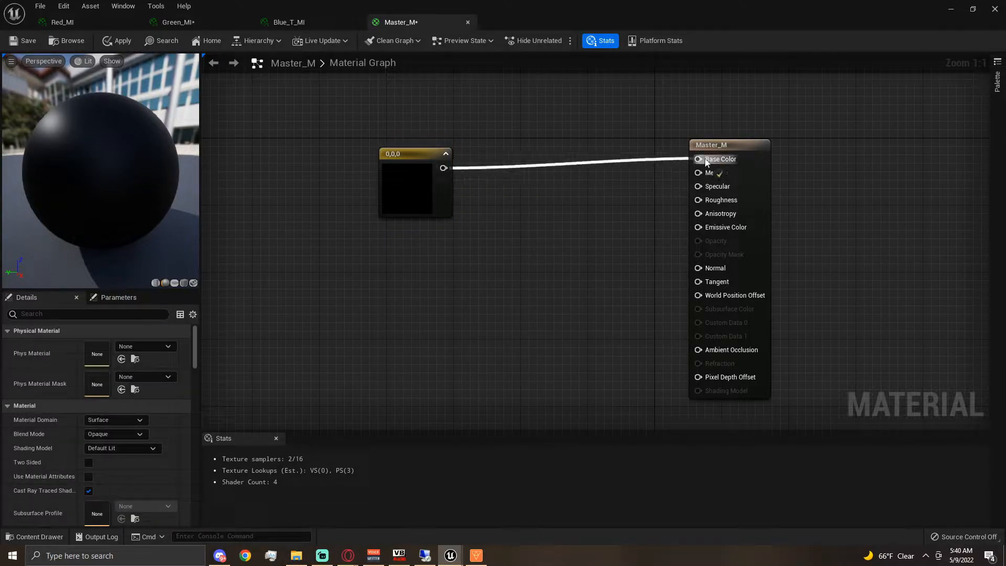
drag(431, 159, 449, 153)
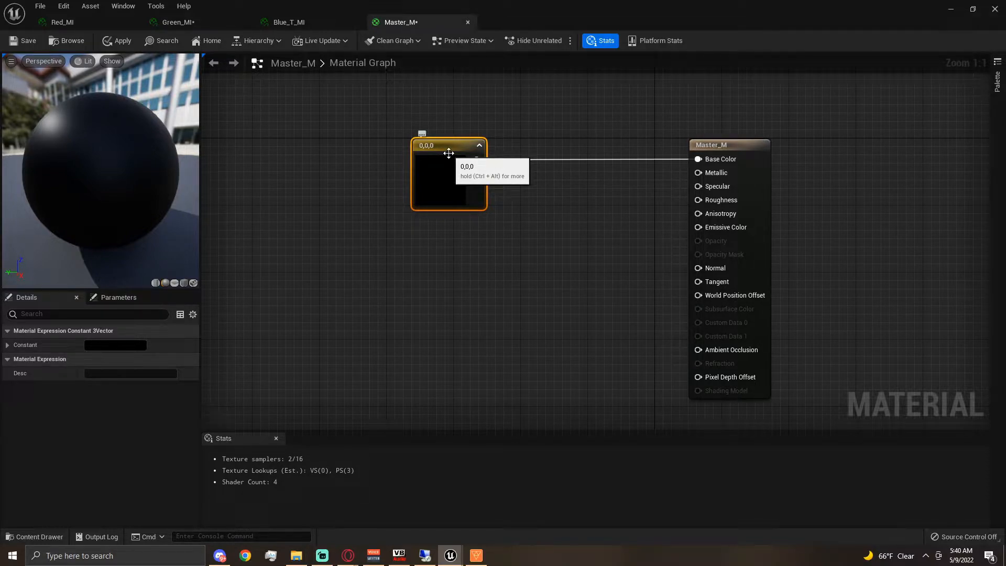
right_click(448, 153)
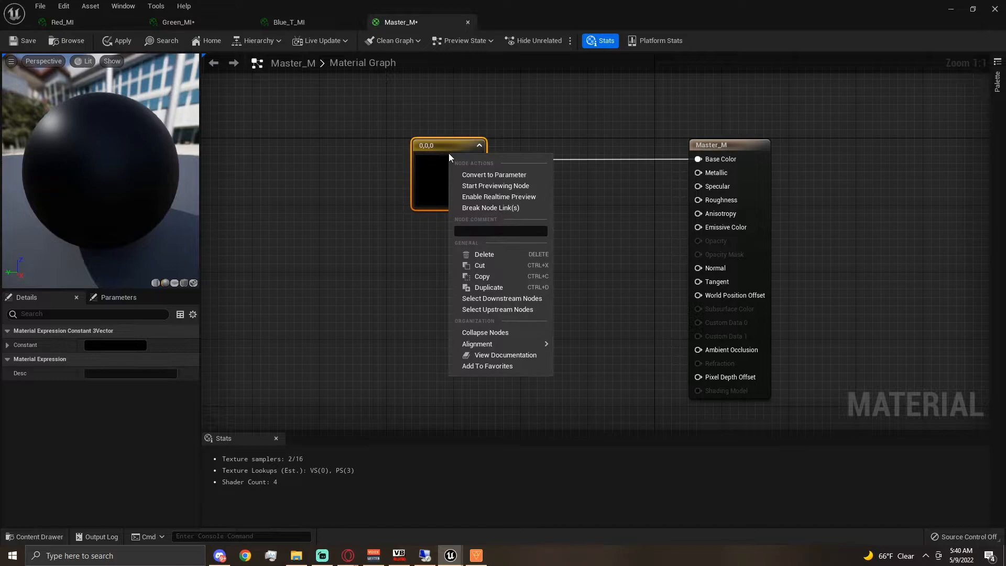
click(474, 175)
text(Color)
key(Return)
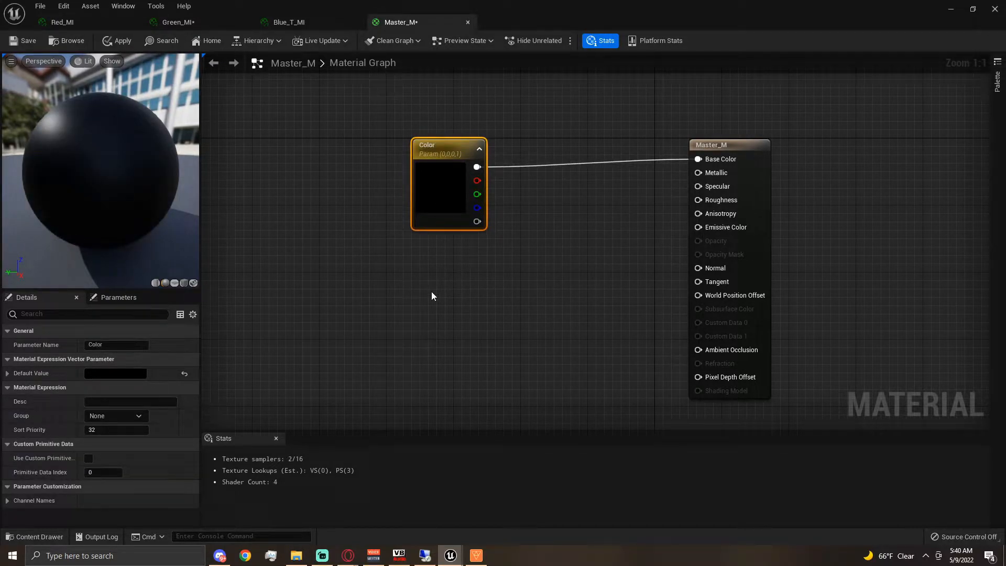
drag(443, 168, 409, 160)
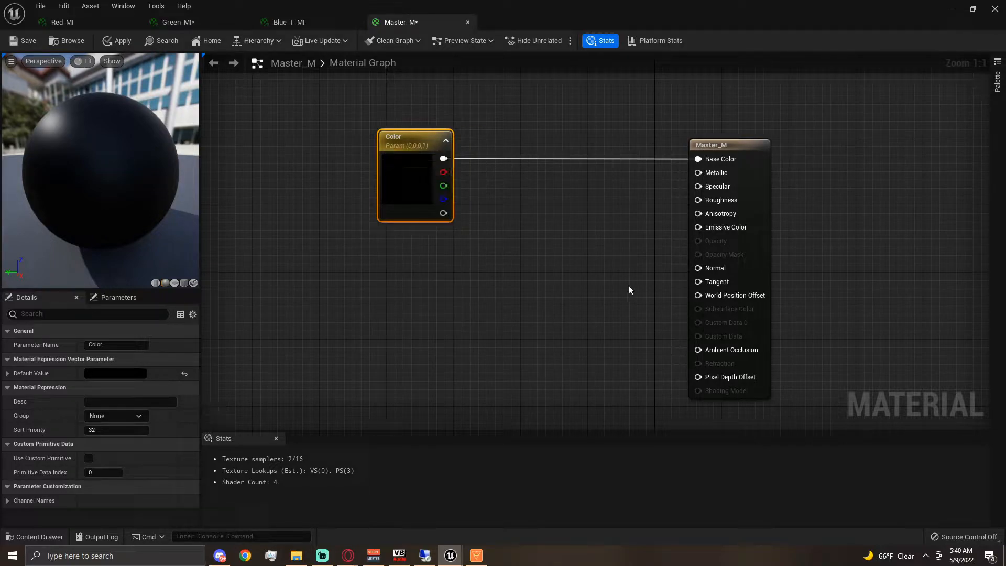
Step: Set the Color parameter's default value to red, with R 1, G 0 and B 0
click(113, 374)
drag(174, 353, 77, 388)
drag(268, 385, 272, 261)
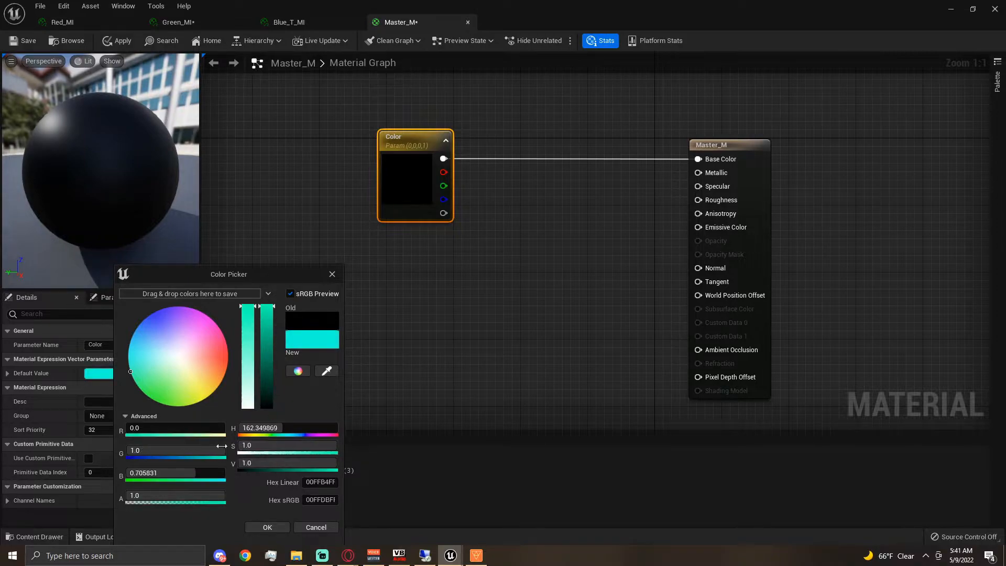
click(143, 423)
text(1)
key(Return)
click(149, 447)
text(0)
key(Return)
click(148, 474)
text(0)
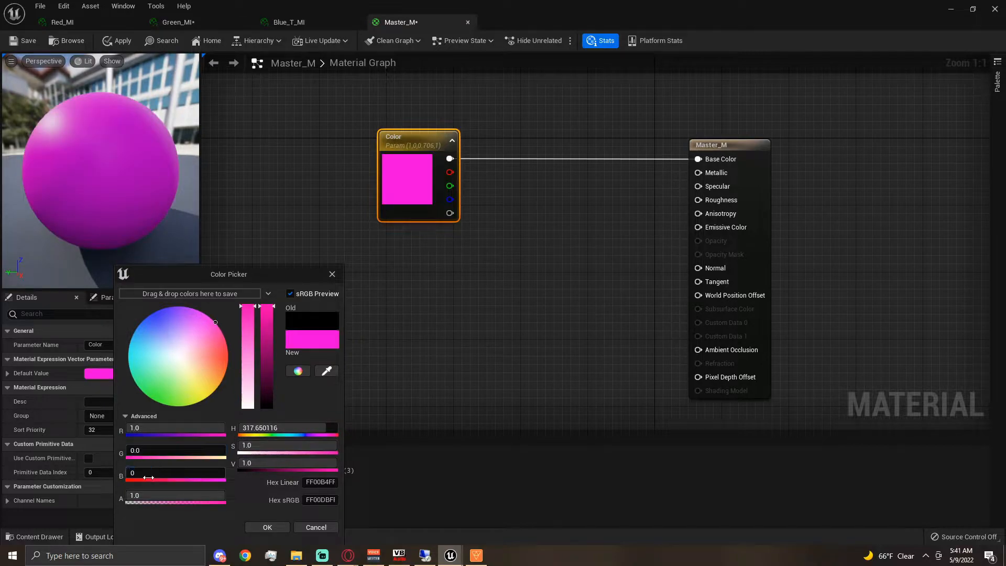
key(Return)
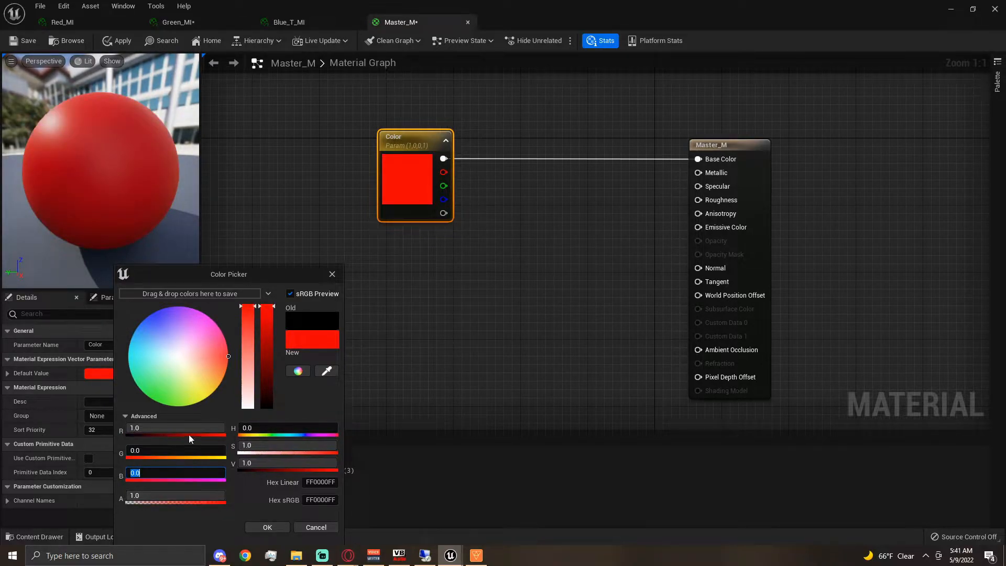
click(272, 526)
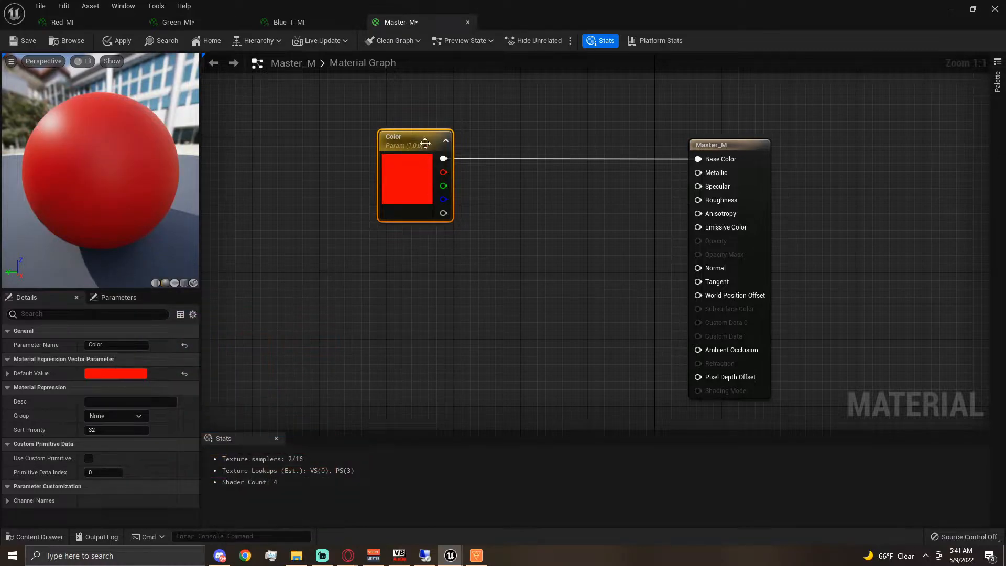
Step: Move the Color parameter node slightly farther away from the Master_M output node, keeping its name
drag(427, 152, 402, 151)
double_click(400, 151)
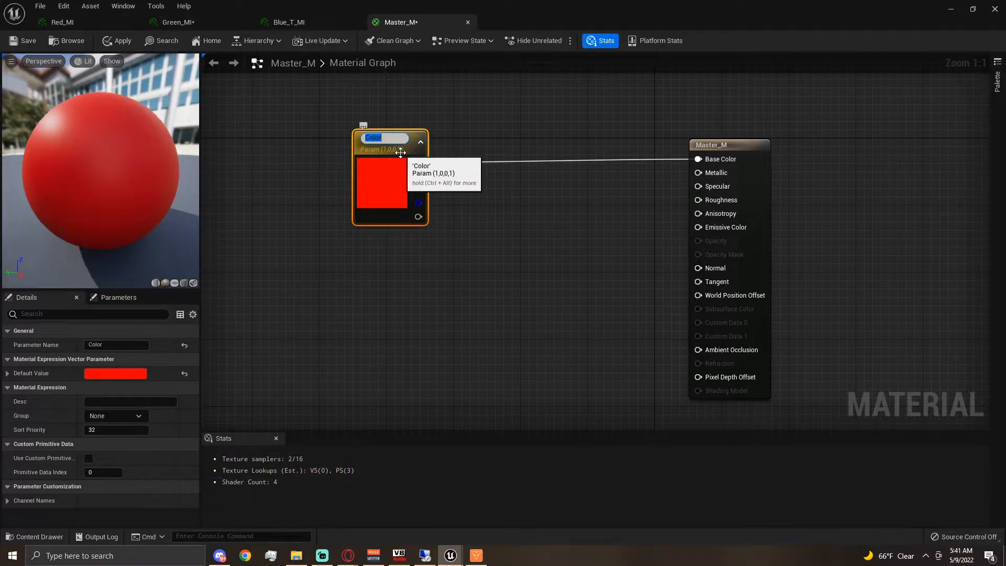
click(304, 187)
click(381, 137)
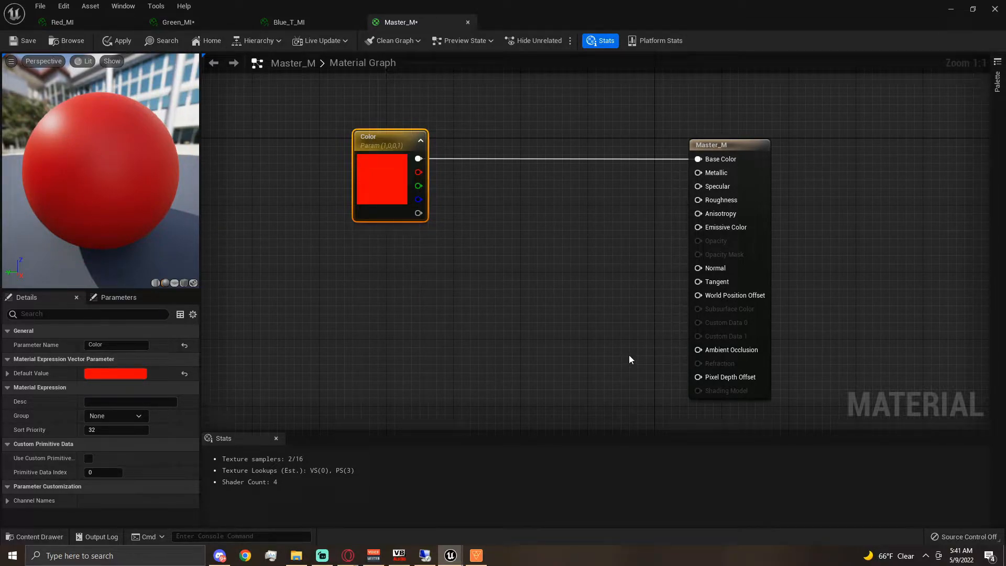
click(644, 204)
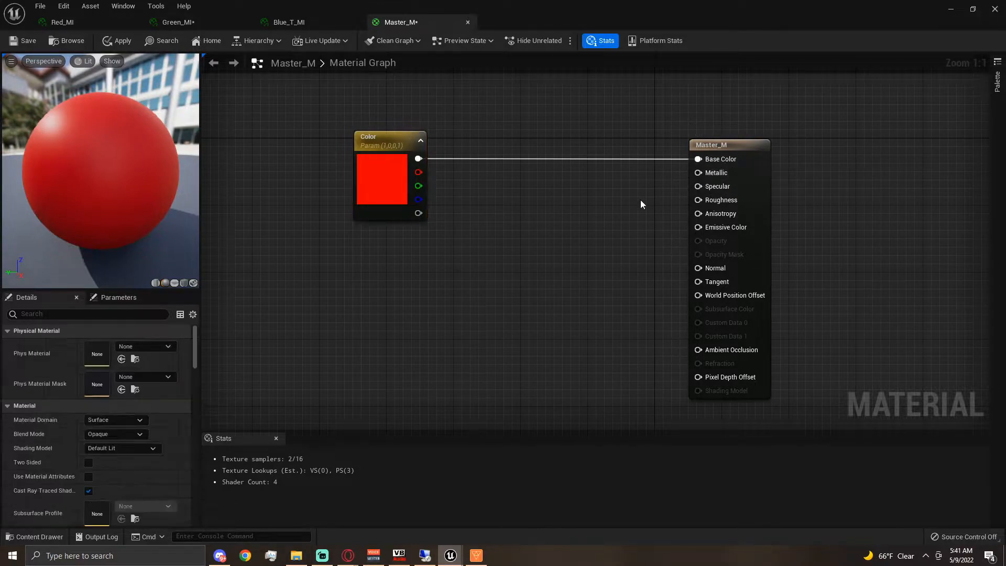
Step: Add a scalar parameter named Metallic and connect it to the material's Metallic input
click(574, 176)
text(ss)
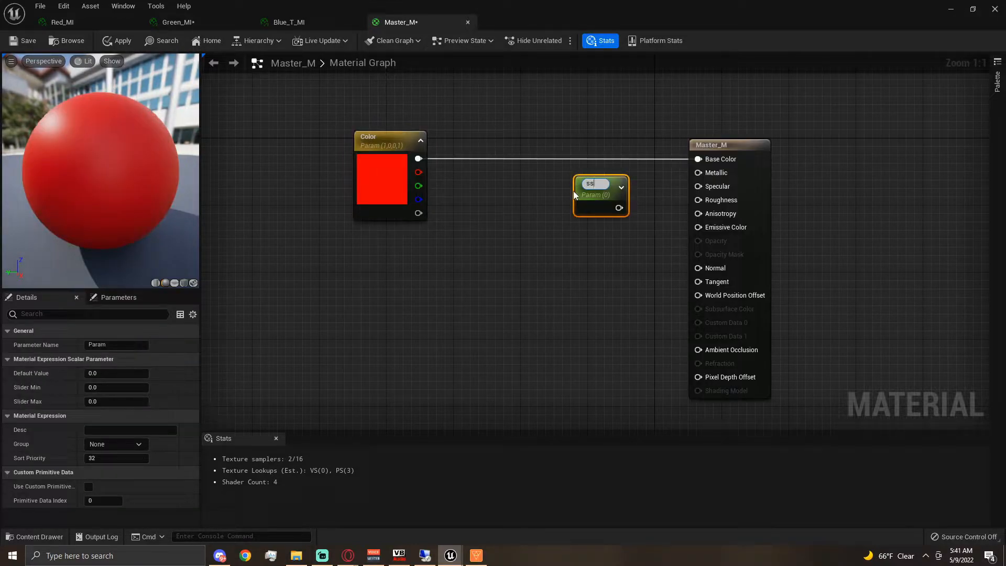
text(tallic)
key(Return)
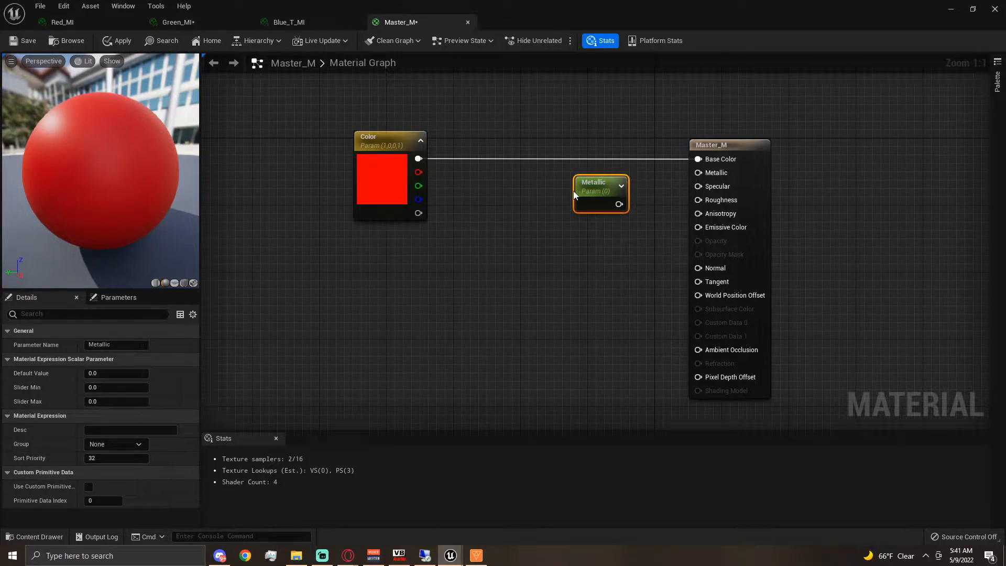
drag(618, 204, 592, 187)
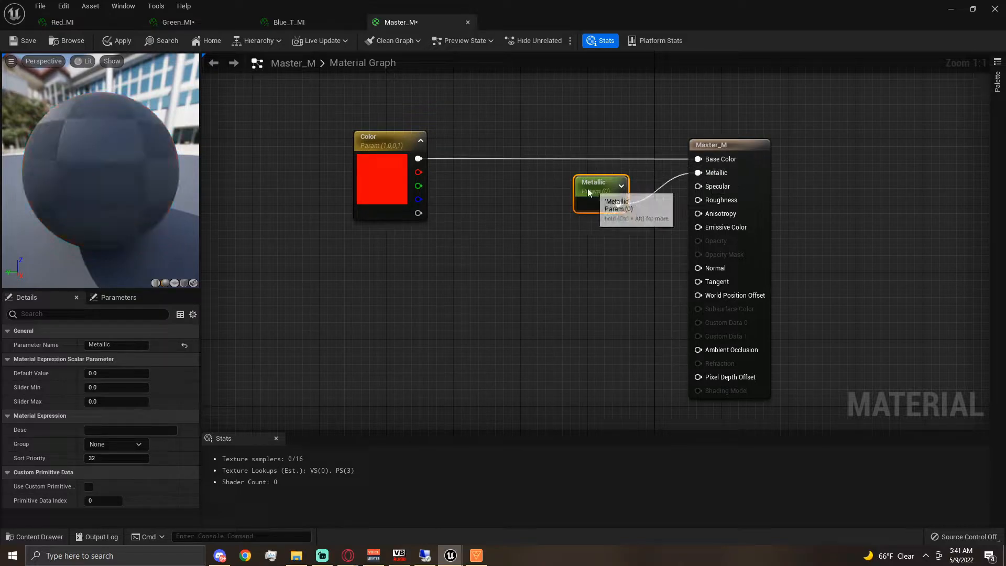
Step: Add a scalar parameter named Roughness, connect it to the material's Roughness input, and place it just below the Metallic parameter
right_click(549, 250)
text(scl)
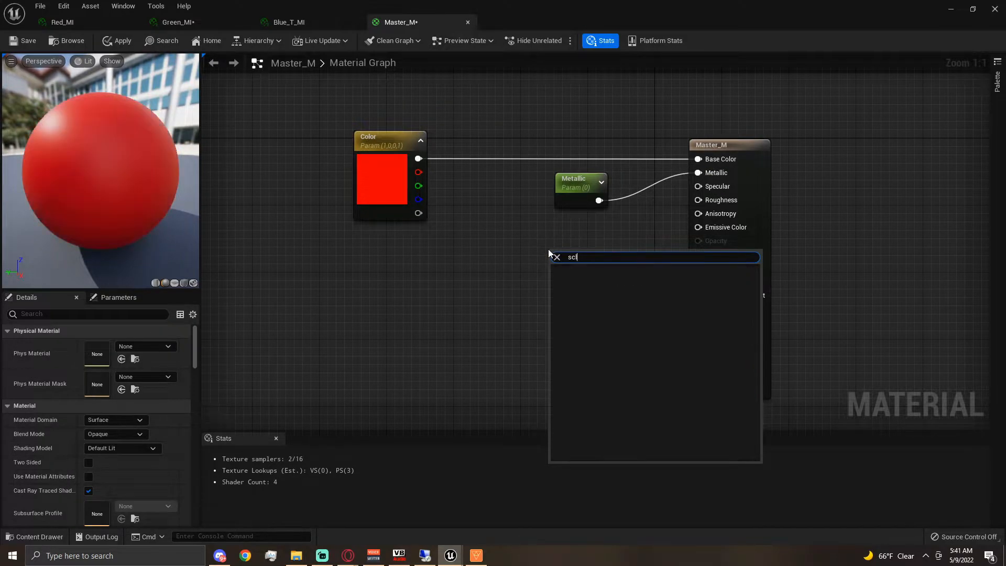
key(BackSpace)
text(alar)
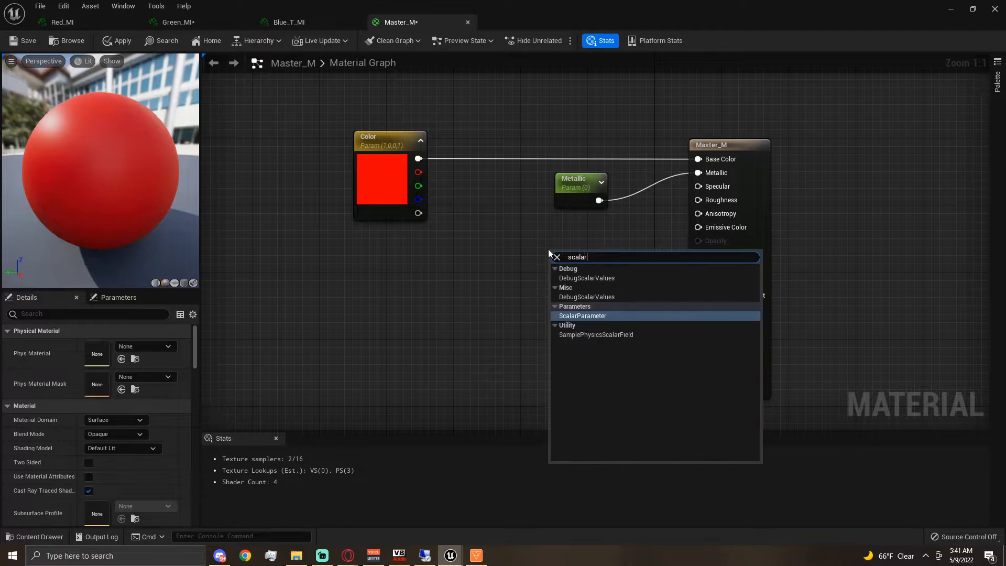
click(584, 315)
text(R)
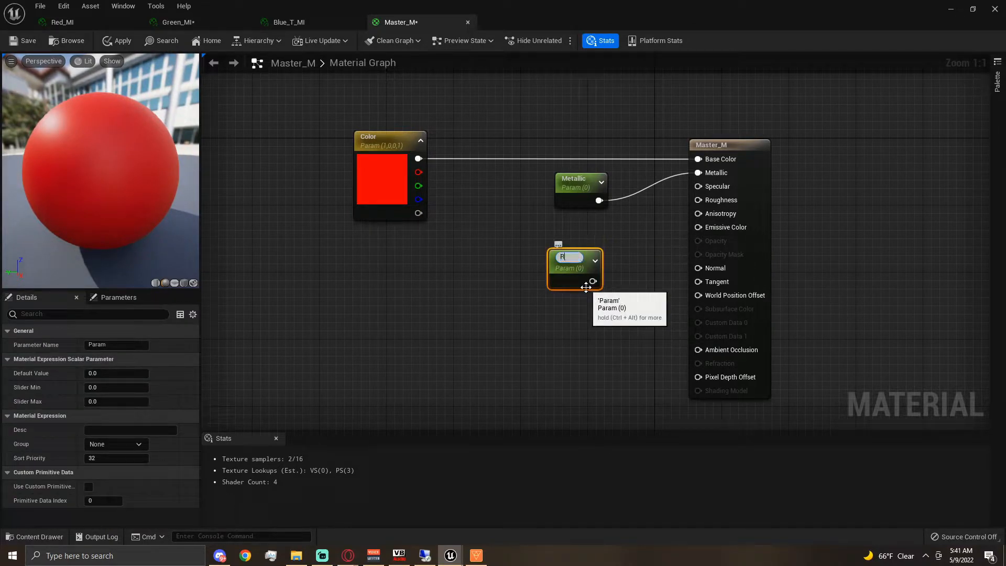
text(oughness)
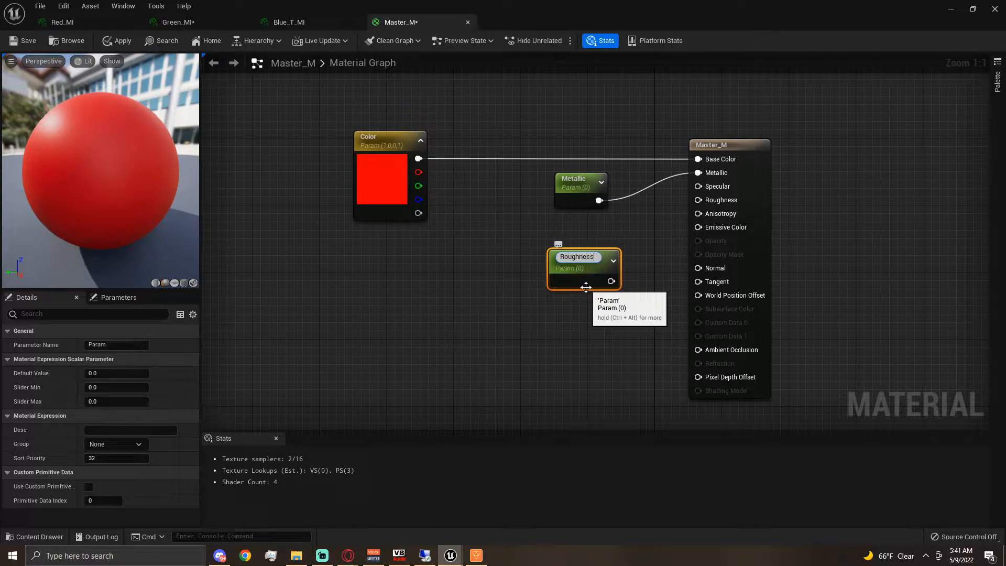
key(Return)
drag(597, 277, 704, 201)
drag(573, 272, 578, 232)
Step: Set Slider Max to 1 and Default Value to 0.1 for the Metallic and Roughness parameters together
click(482, 202)
drag(510, 174, 563, 249)
drag(577, 199, 551, 196)
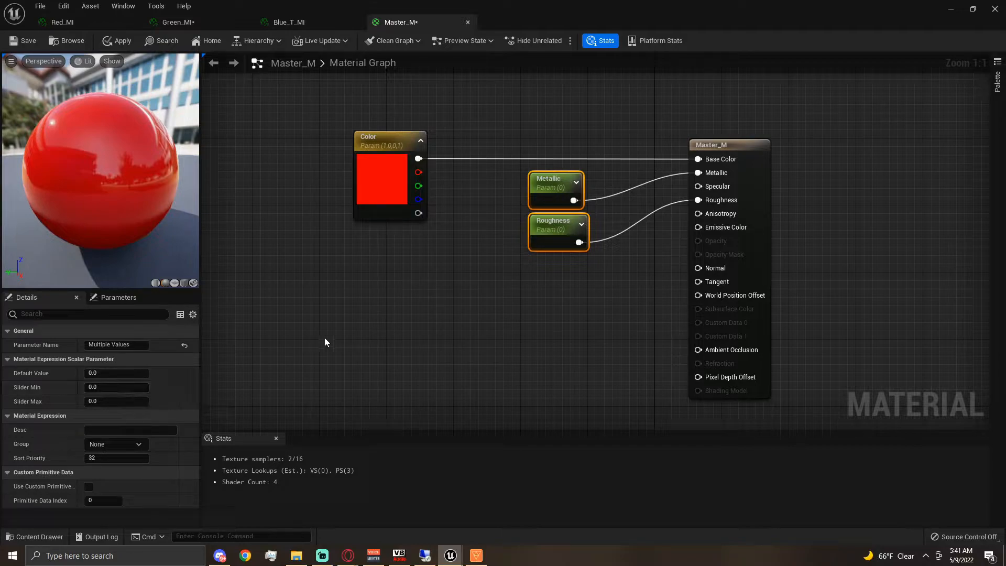
click(120, 401)
text(1)
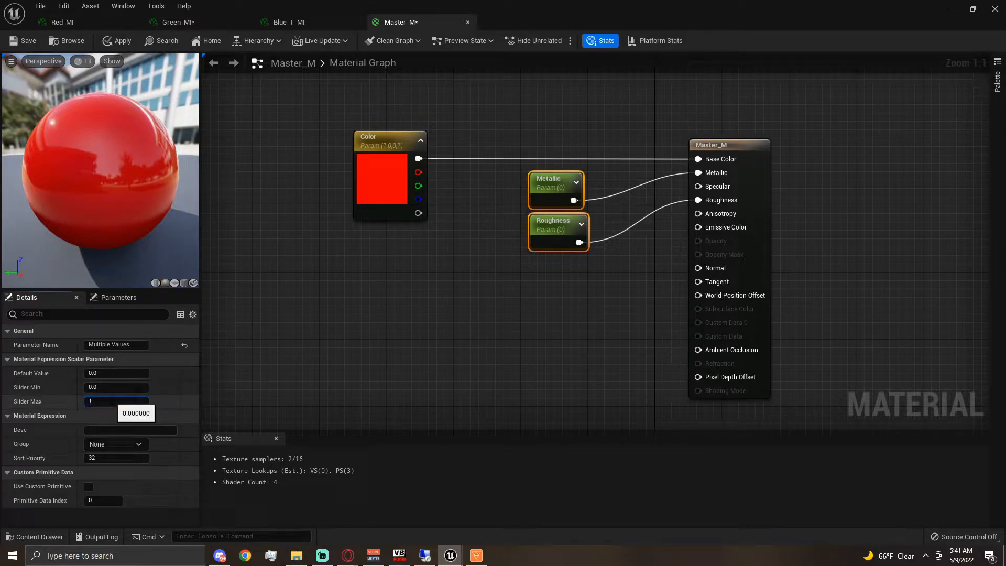
click(108, 373)
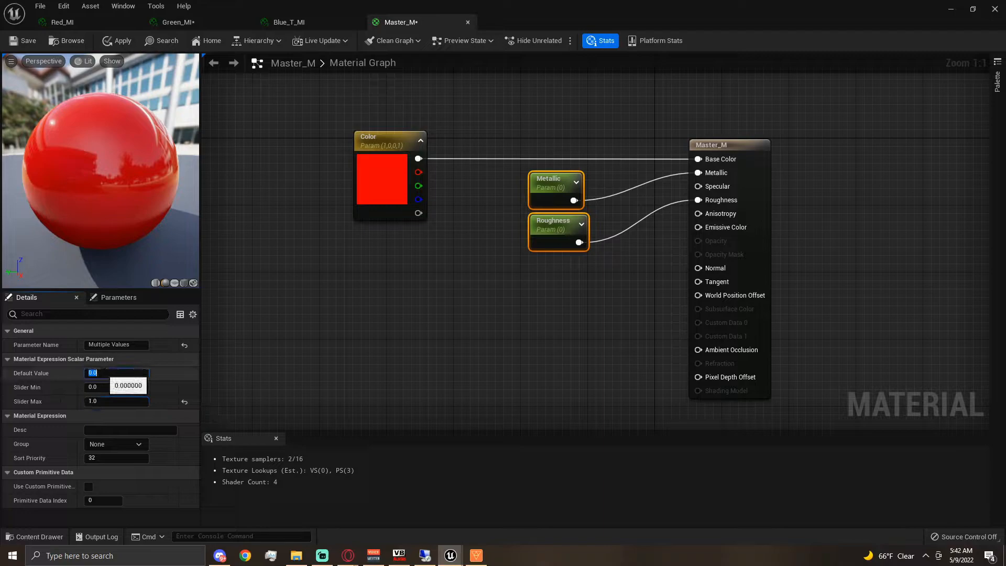
text(0.1)
key(Return)
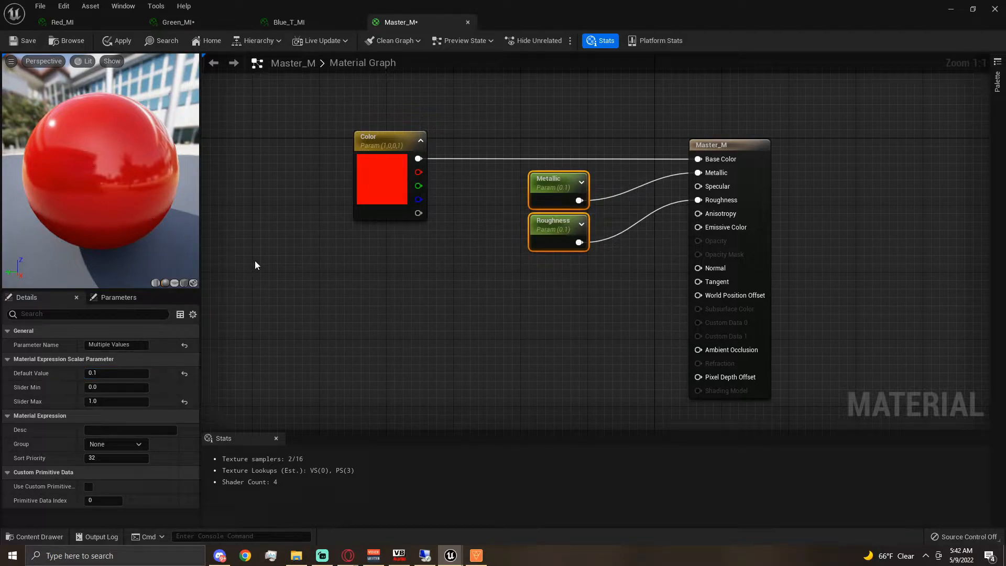
Step: Move the Metallic and Roughness parameters together slightly farther away from the Master_M output node
drag(471, 287, 621, 175)
drag(534, 187, 509, 186)
click(515, 309)
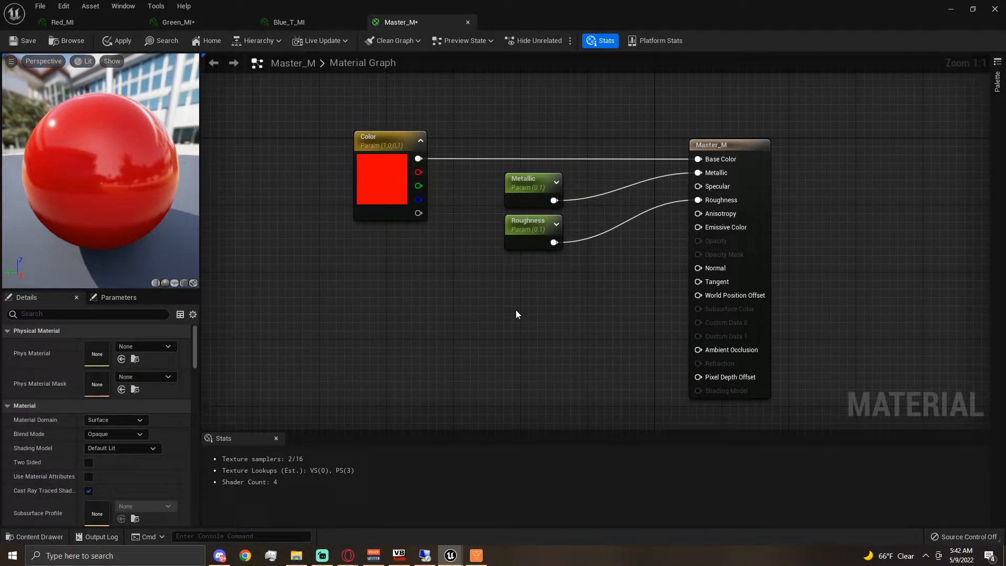
Step: Try feeding the Color parameter into the material's Emissive Color input and break that link again
drag(698, 227, 557, 312)
drag(497, 333, 416, 159)
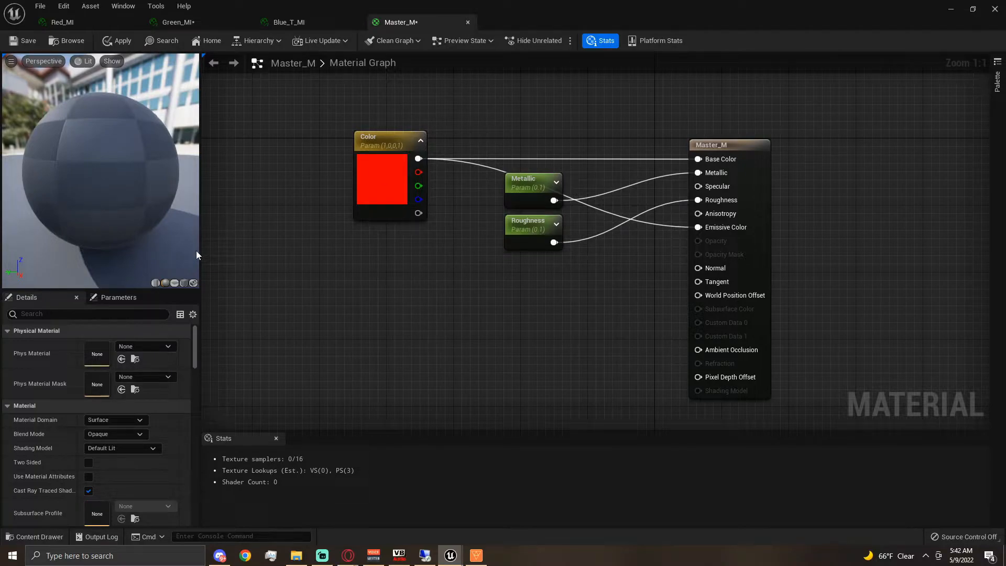
alt+click(699, 227)
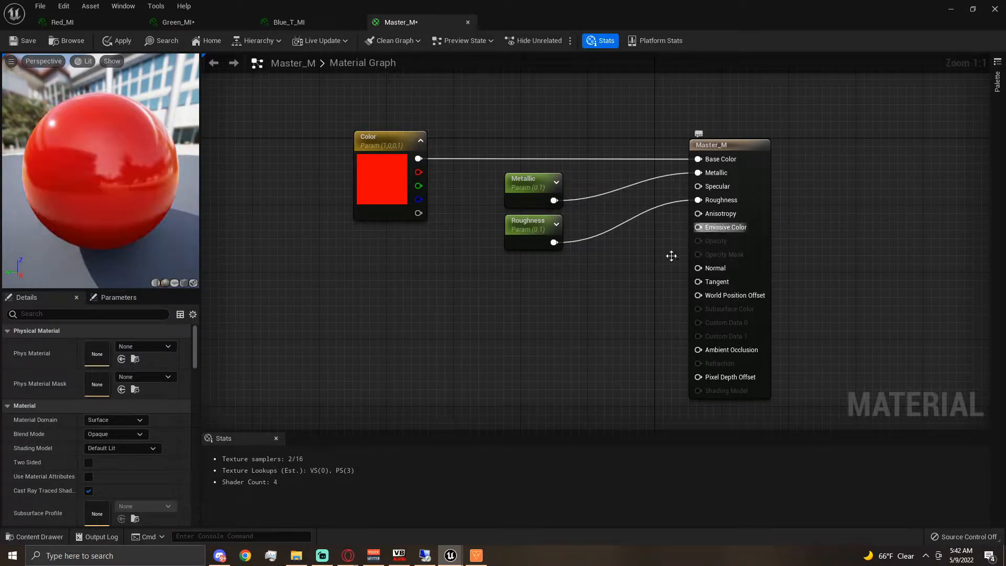
Step: Add a static bool parameter named isEmissive and place it below the Color parameter node
right_click(527, 297)
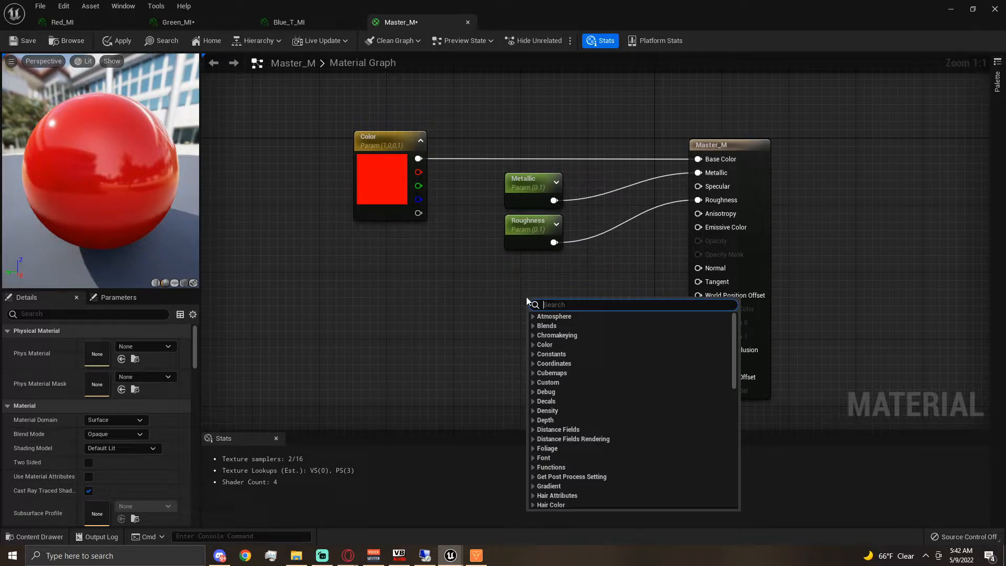
text(bool)
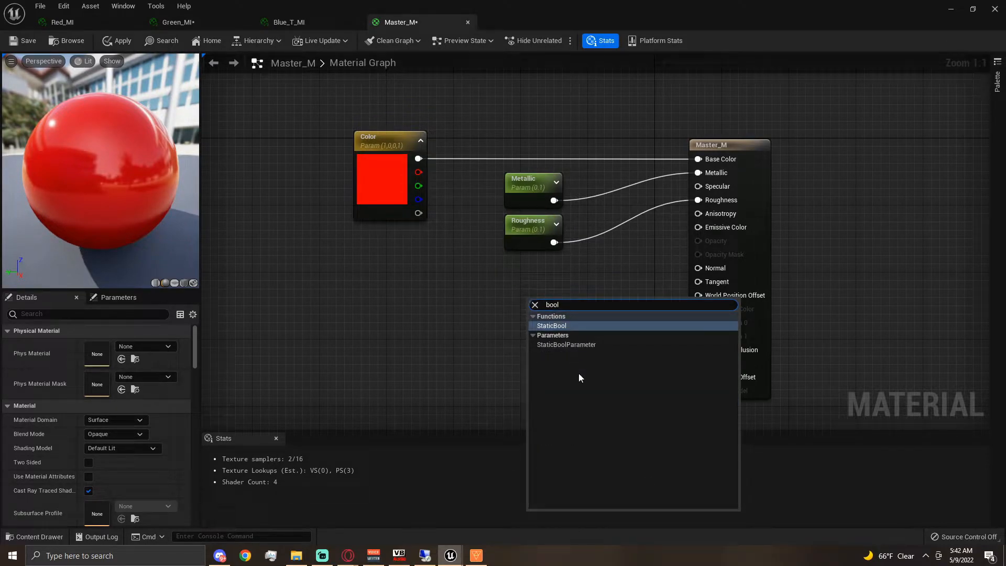
click(576, 344)
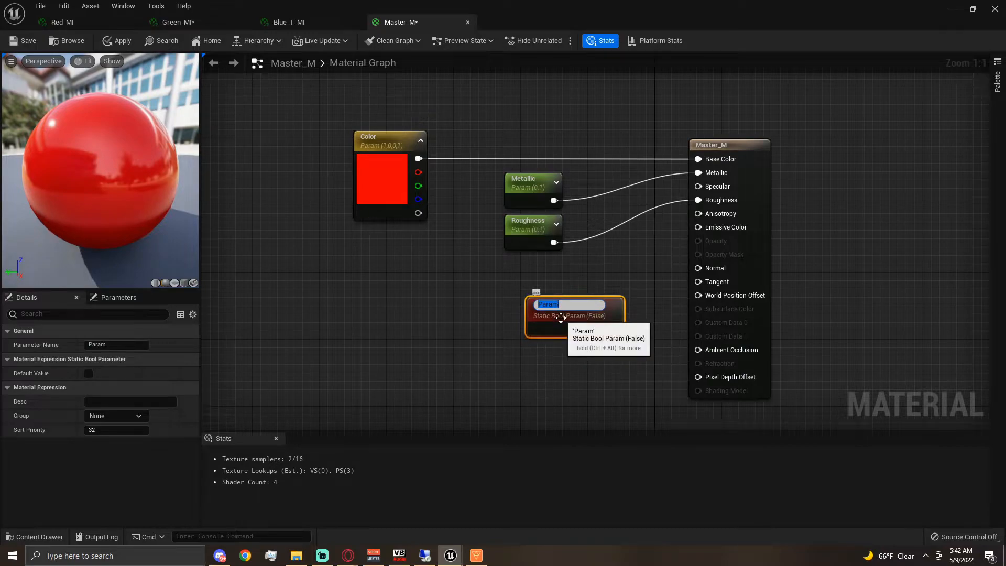
text(isEmm)
key(BackSpace)
key(BackSpace)
key(BackSpace)
text(missive)
key(Return)
drag(561, 318, 719, 265)
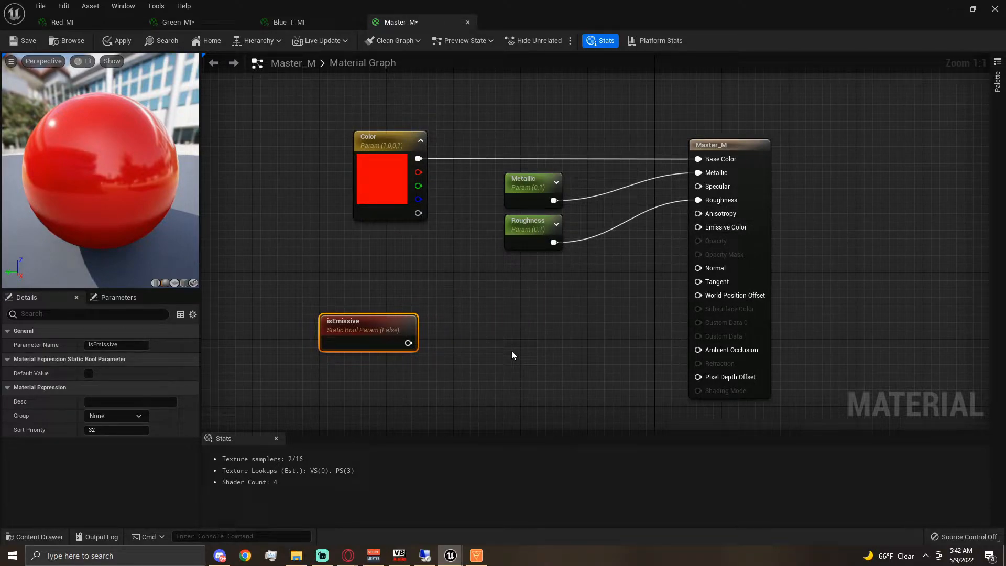
right_click(534, 328)
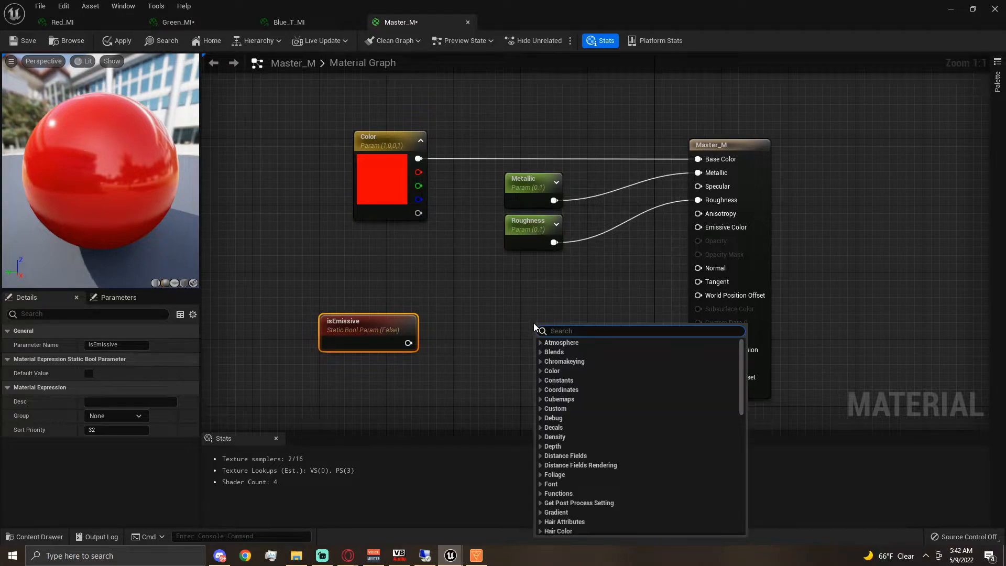
text(bool)
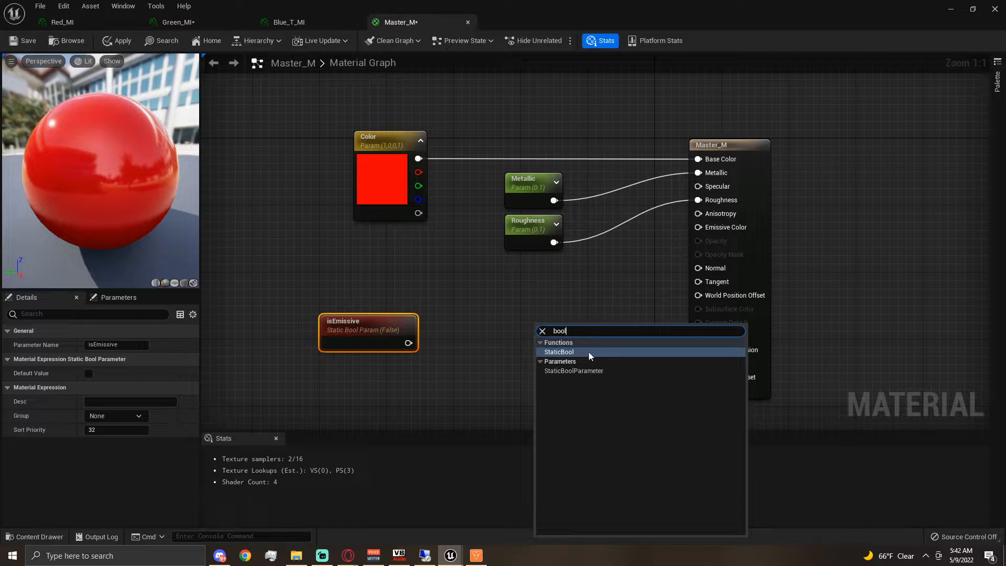
click(593, 373)
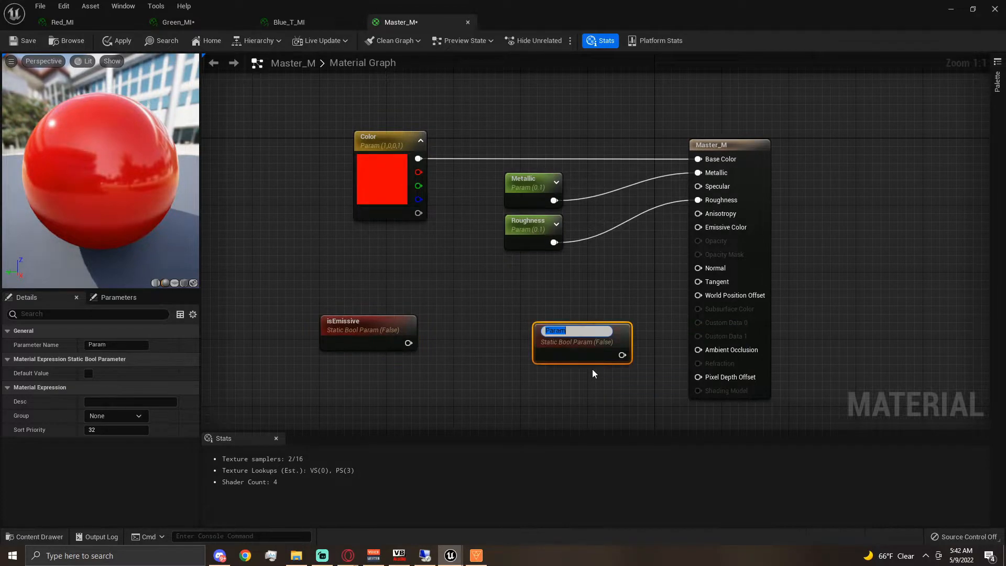
drag(527, 302, 602, 385)
key(Delete)
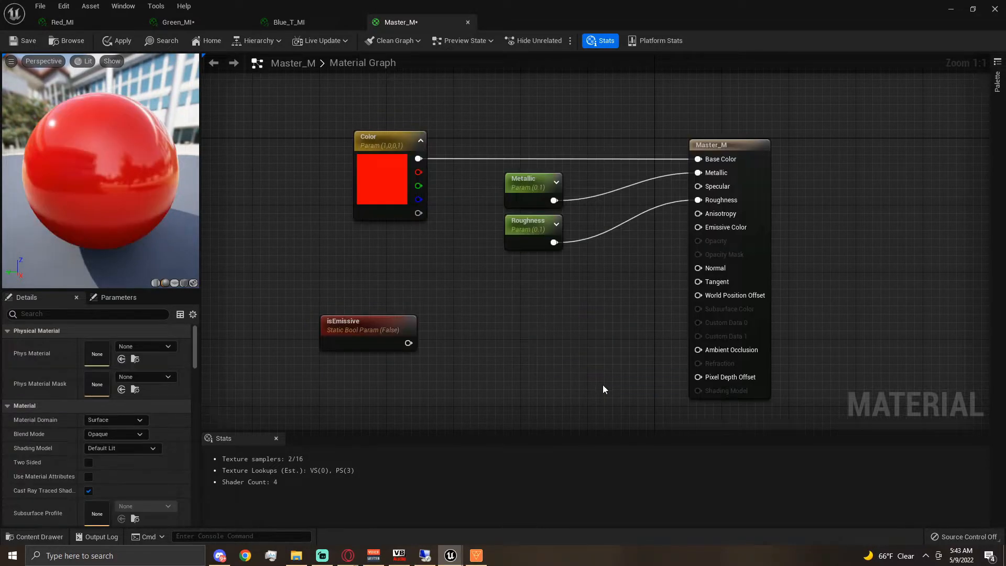
right_click(562, 307)
text(switch)
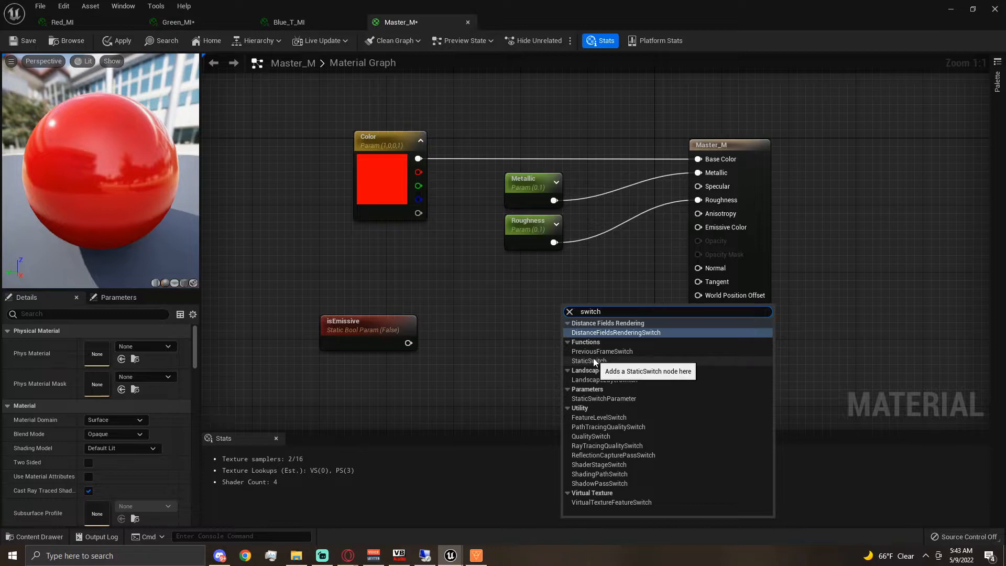
click(595, 398)
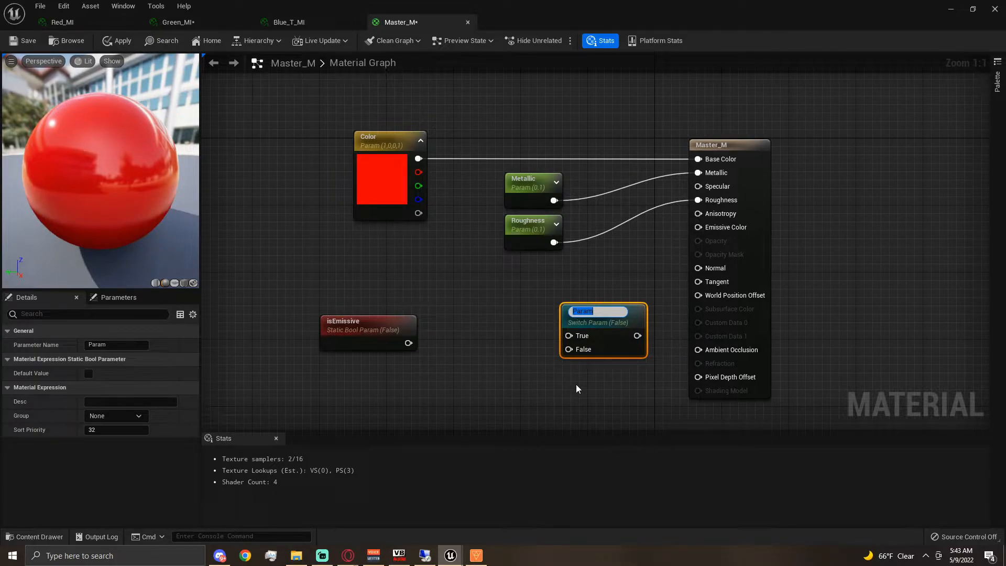
key(Return)
right_click(582, 282)
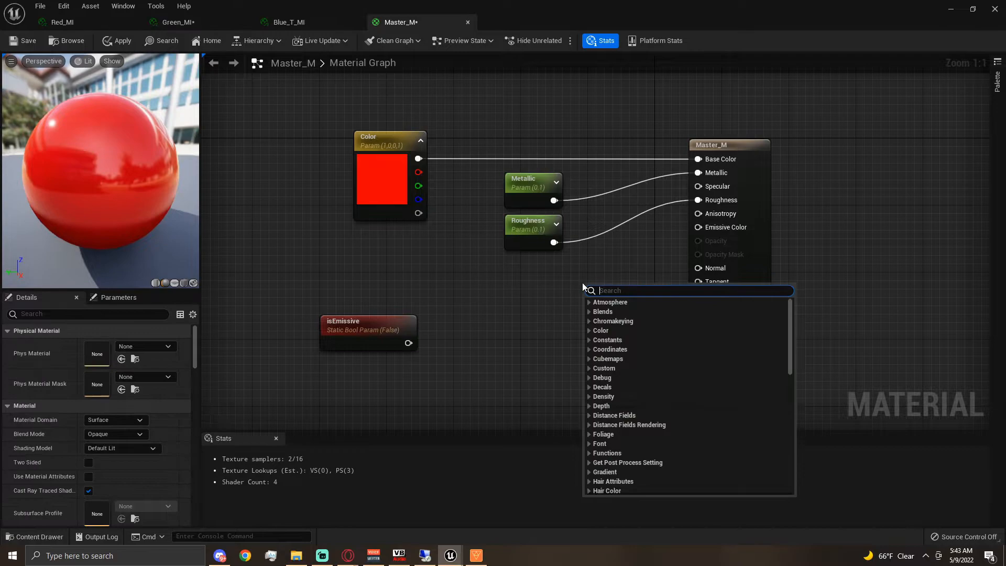
text(static)
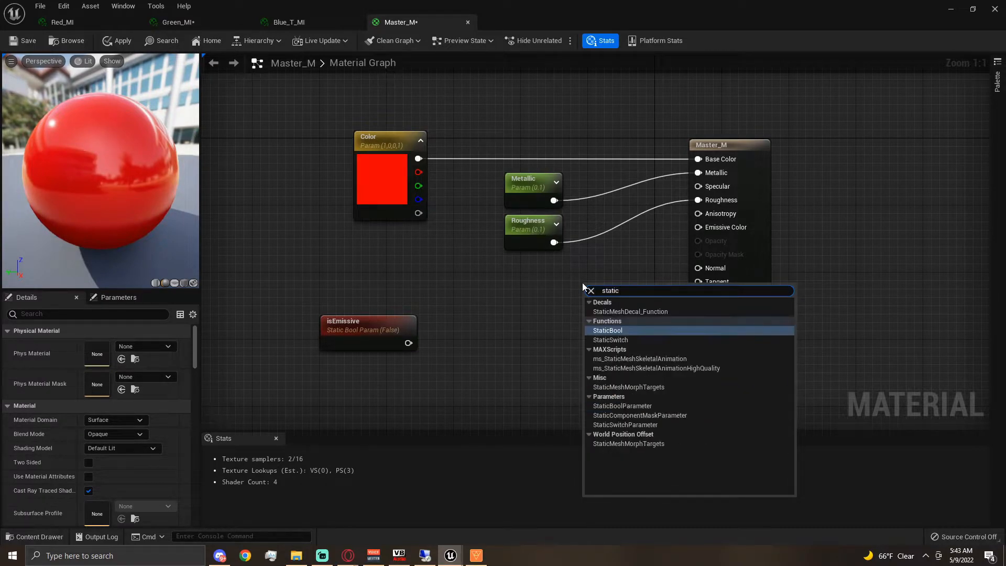
click(607, 330)
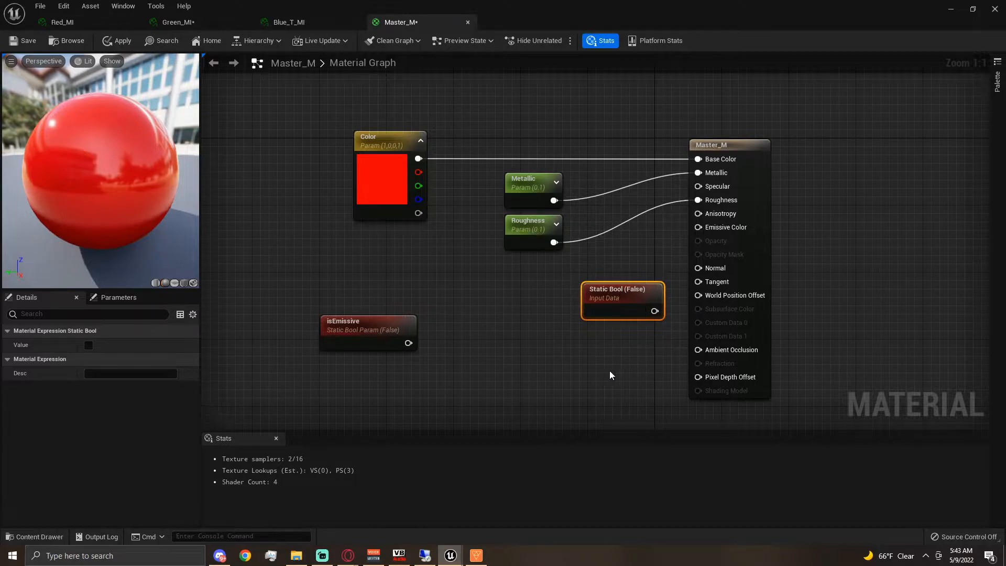
key(Delete)
Step: Add a Static Switch node that outputs to Emissive Color and connect the isEmissive parameter to its Value input
right_click(545, 361)
text(static)
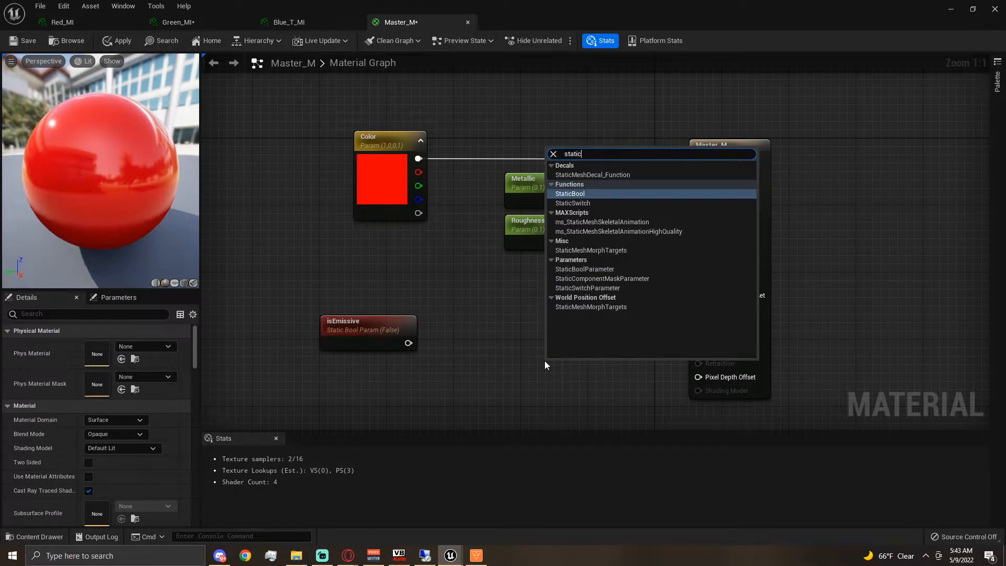
text( switch)
key(Return)
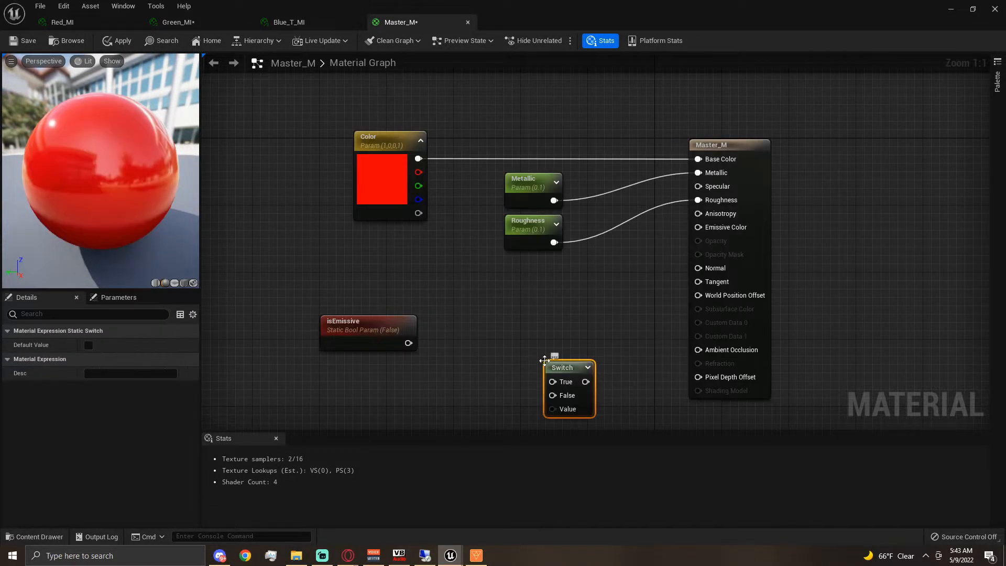
drag(565, 372, 699, 227)
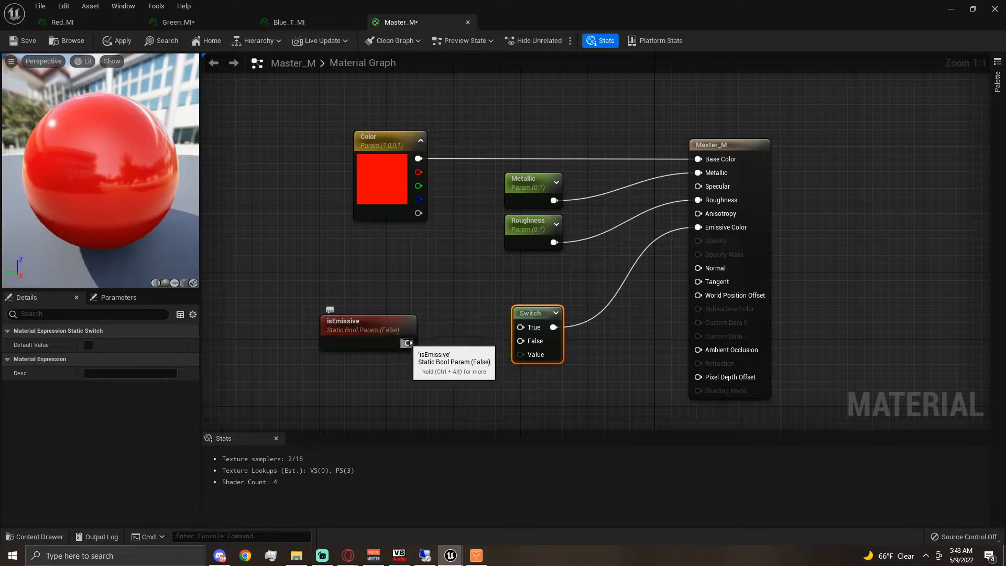
drag(411, 340, 542, 360)
drag(384, 343, 384, 393)
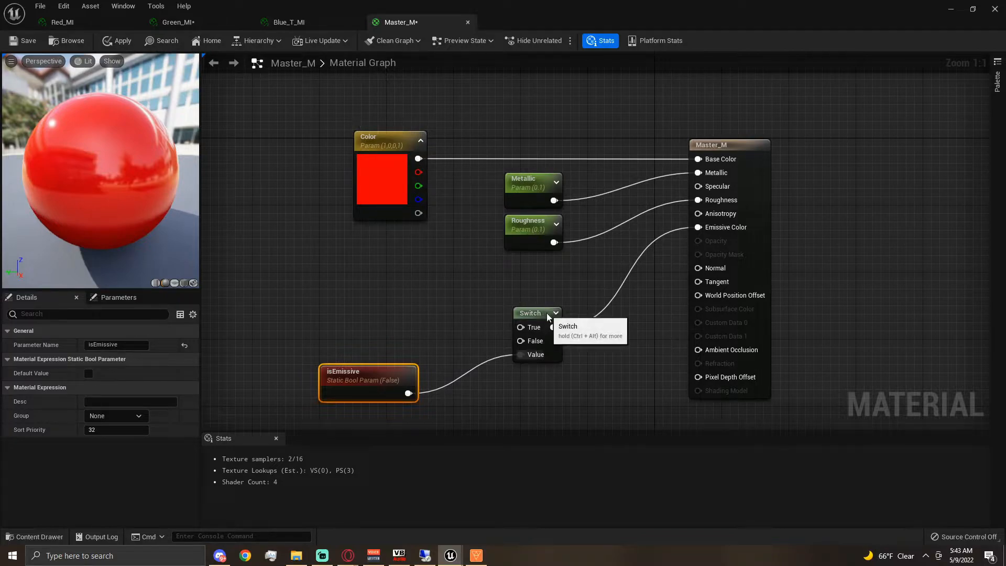
click(511, 317)
drag(520, 328, 475, 296)
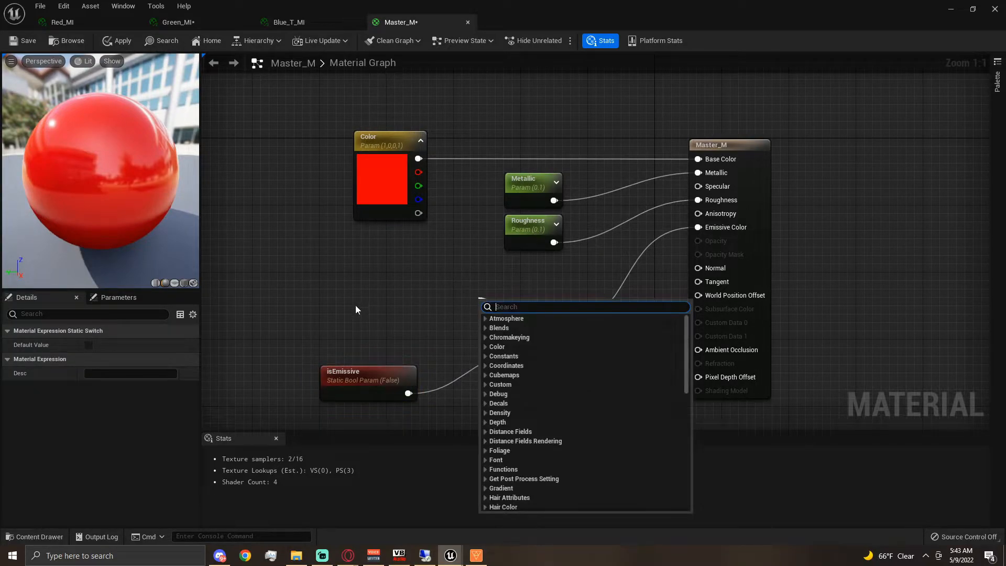
click(356, 309)
right_click(418, 299)
Step: Move the Color parameter node farther away from the Master_M output node and name it m
click(373, 138)
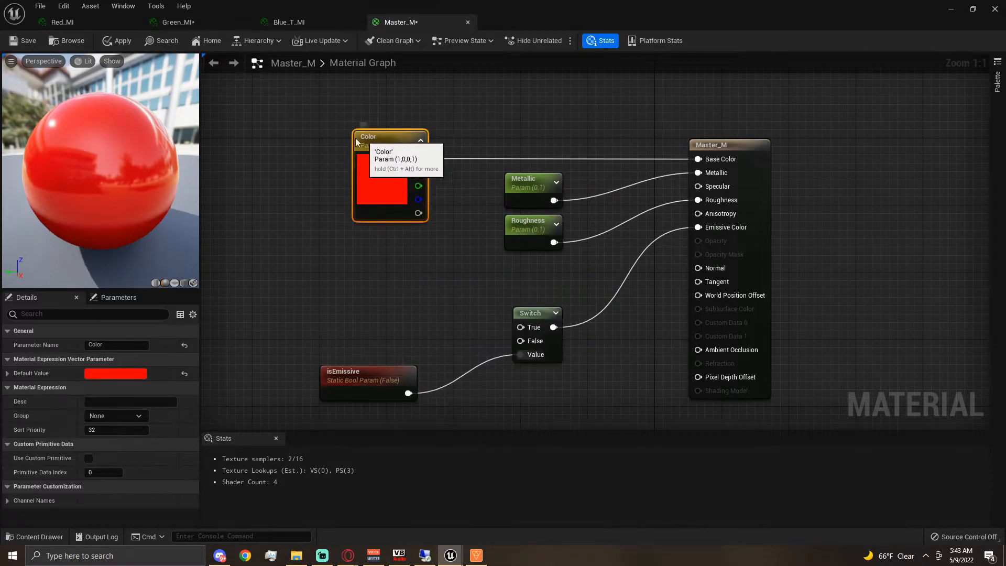
drag(363, 139, 305, 134)
text(m)
click(406, 297)
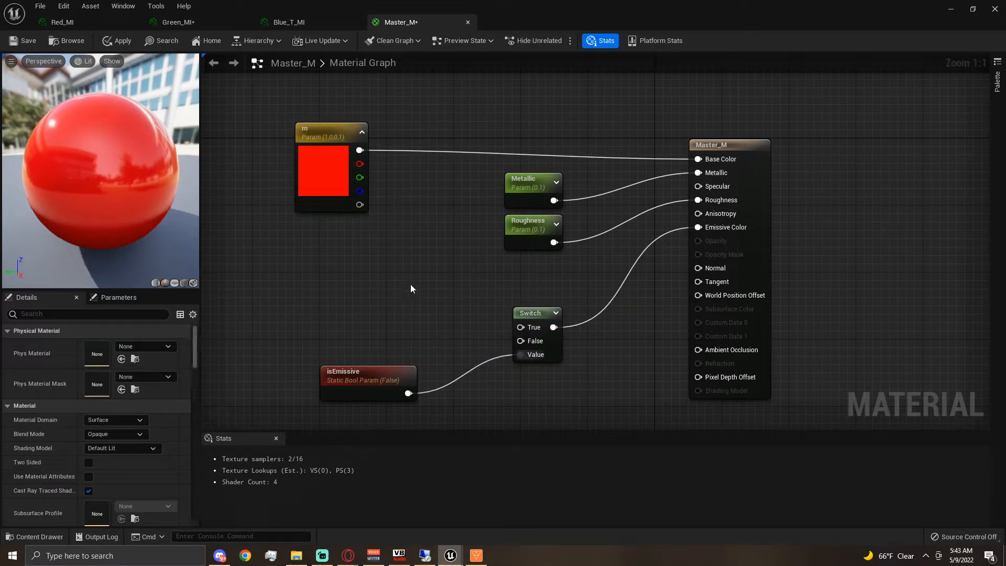
Step: Add a Multiply node feeding the Switch's True input and connect the red color parameter to its A input
click(408, 273)
drag(459, 290, 520, 328)
drag(434, 280, 450, 275)
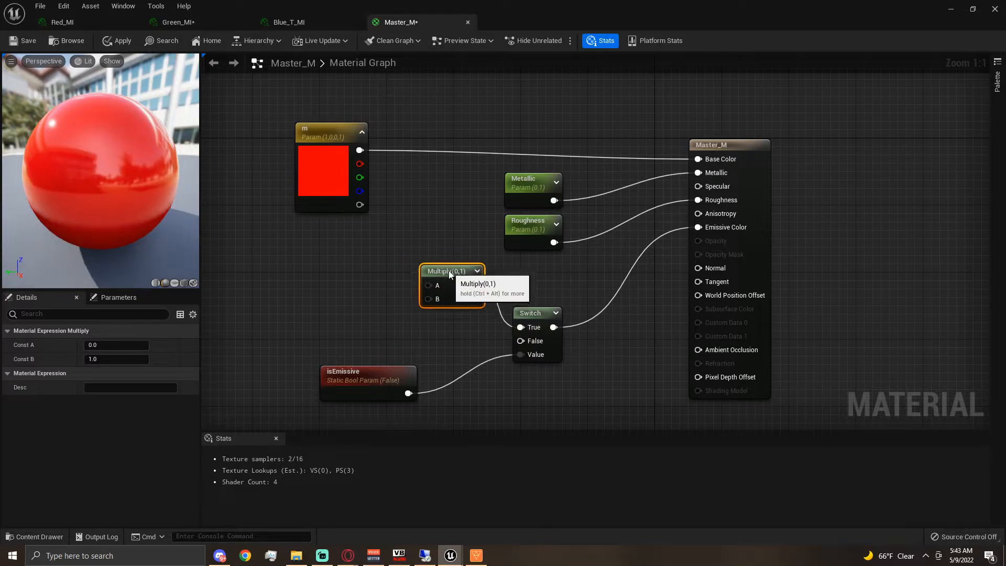
drag(359, 150, 428, 285)
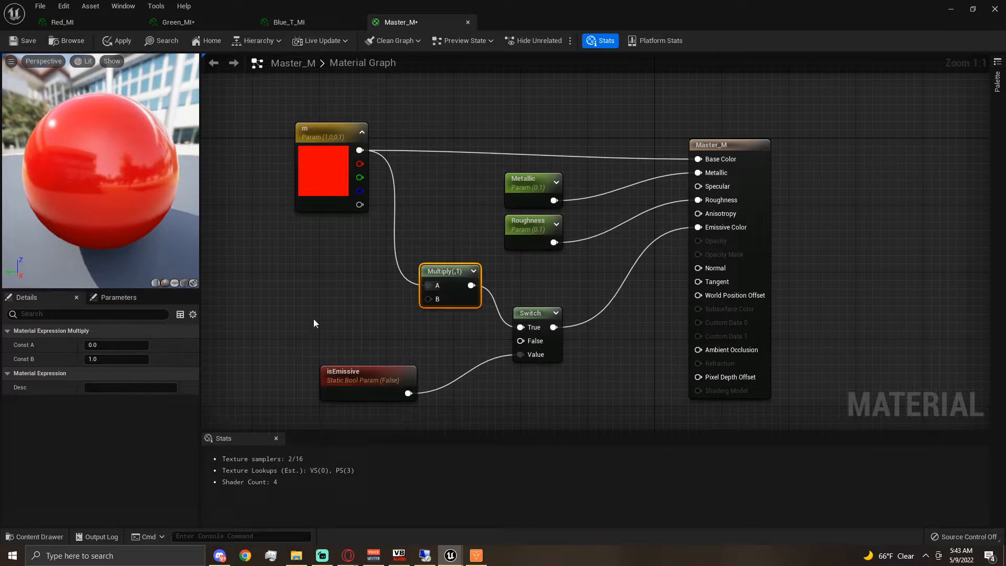
Step: Duplicate the Roughness parameter node below the Color node and connect the copy to the Multiply node's B input
click(526, 236)
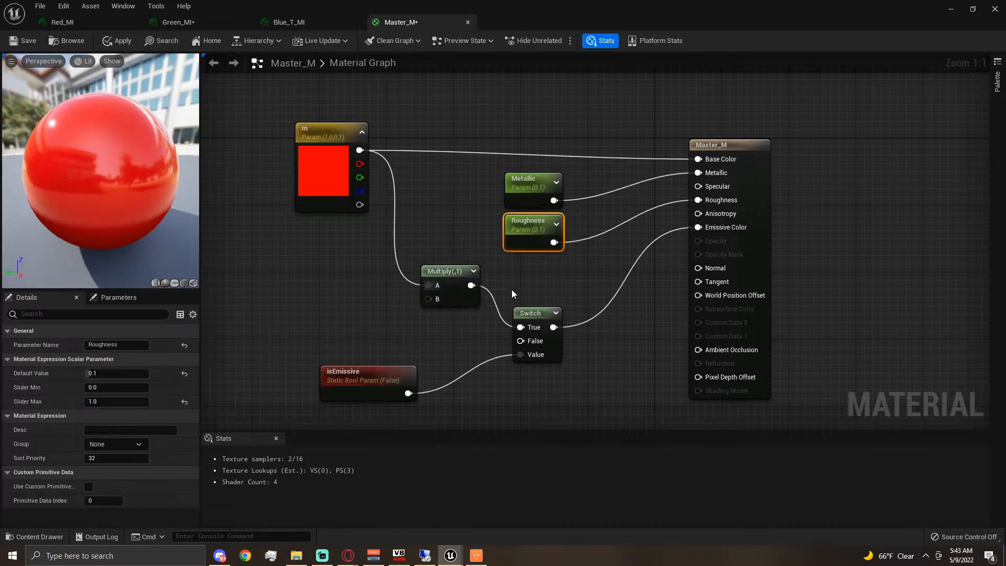
key(ctrl+c)
key(ctrl+v)
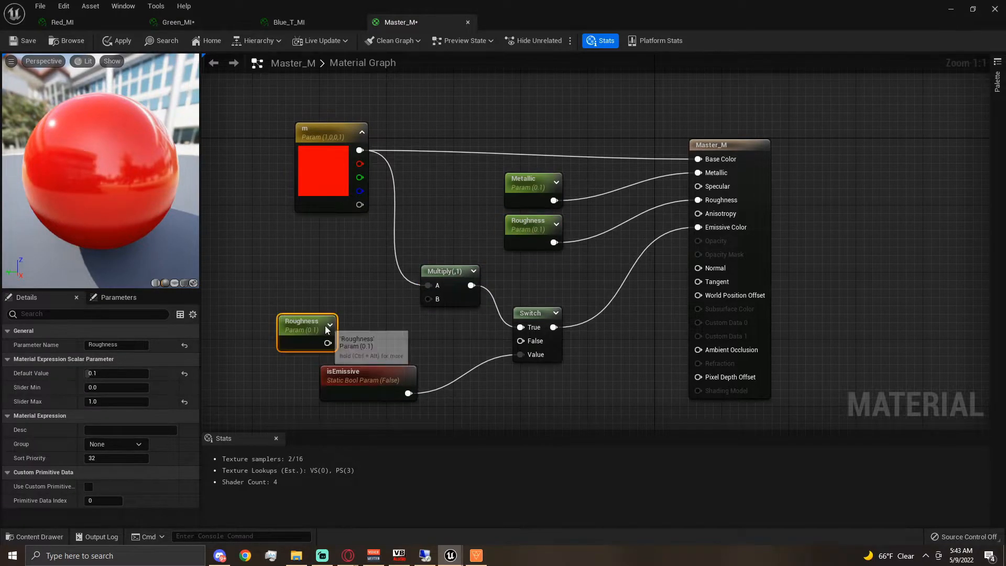
drag(328, 342, 437, 299)
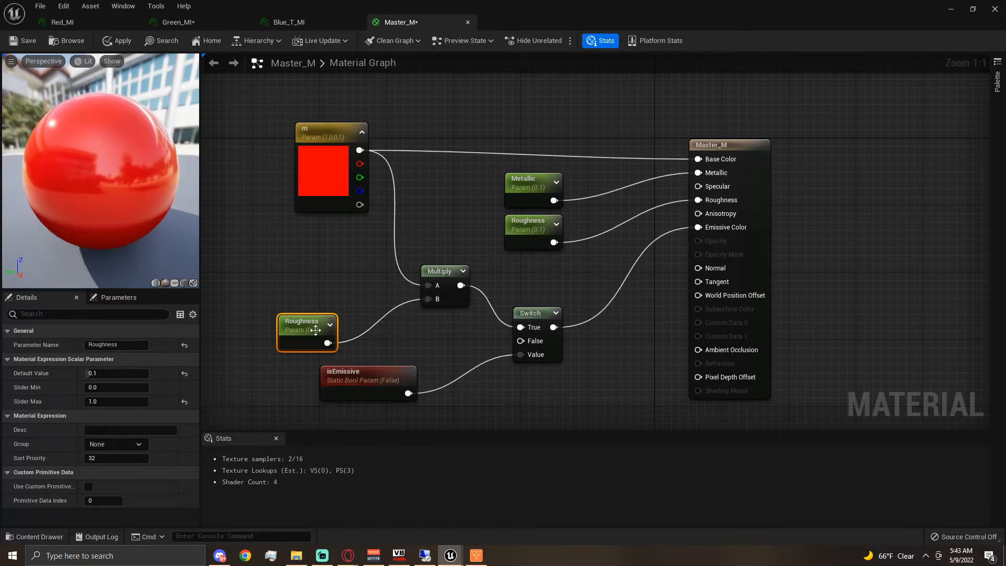
Step: Rename the duplicated Roughness parameter feeding Multiply's B input to Emissive_Mult
double_click(328, 317)
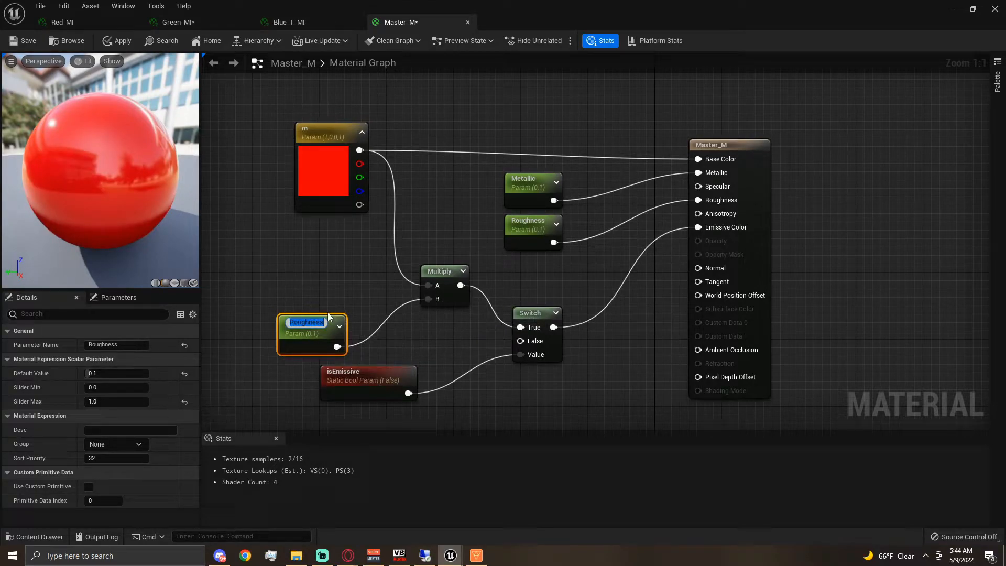
text(Emis)
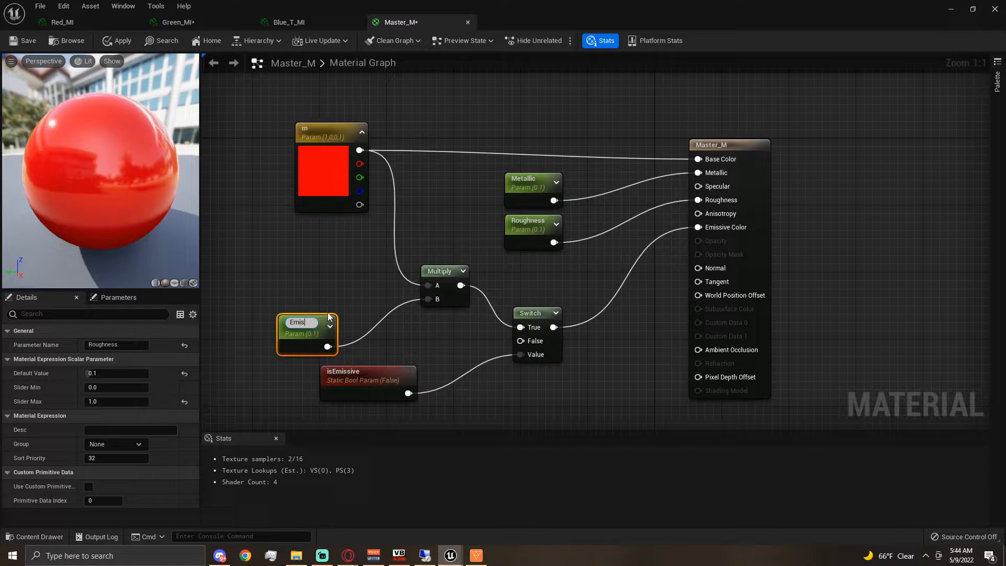
text(sive_Mult)
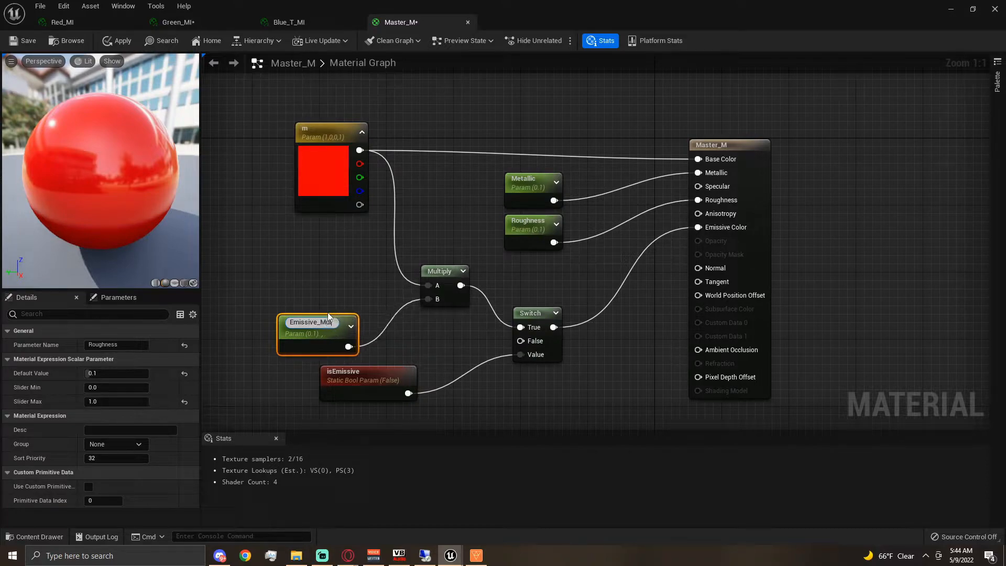
key(Return)
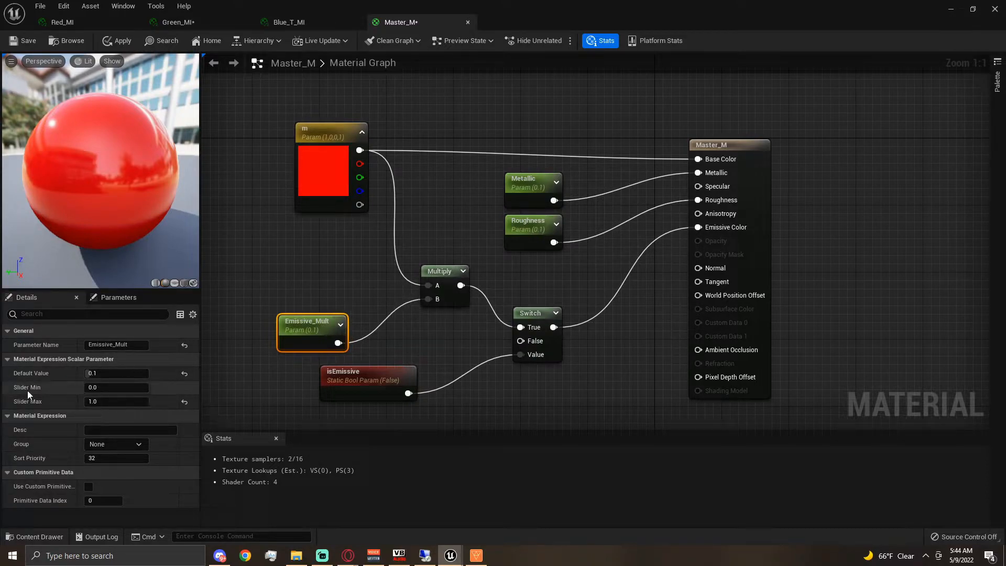
Step: Set Emissive_Mult's default value to 1 and its slider maximum to 0
click(108, 373)
text(1)
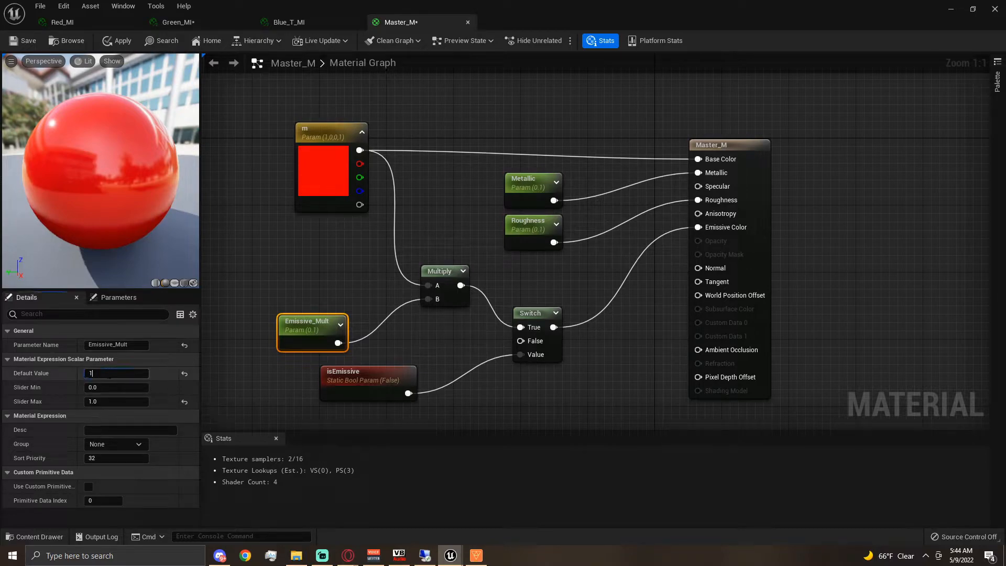
click(103, 402)
text(0)
key(Return)
Step: Rearrange the emissive nodes so Multiply lines up with the Switch, and set isEmissive's default value to true
drag(314, 322, 339, 305)
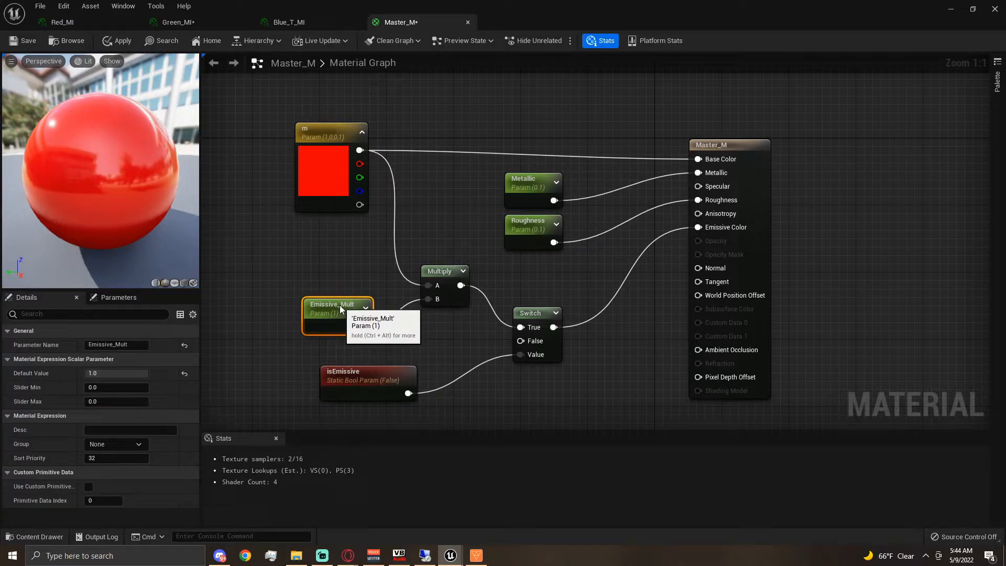
click(291, 272)
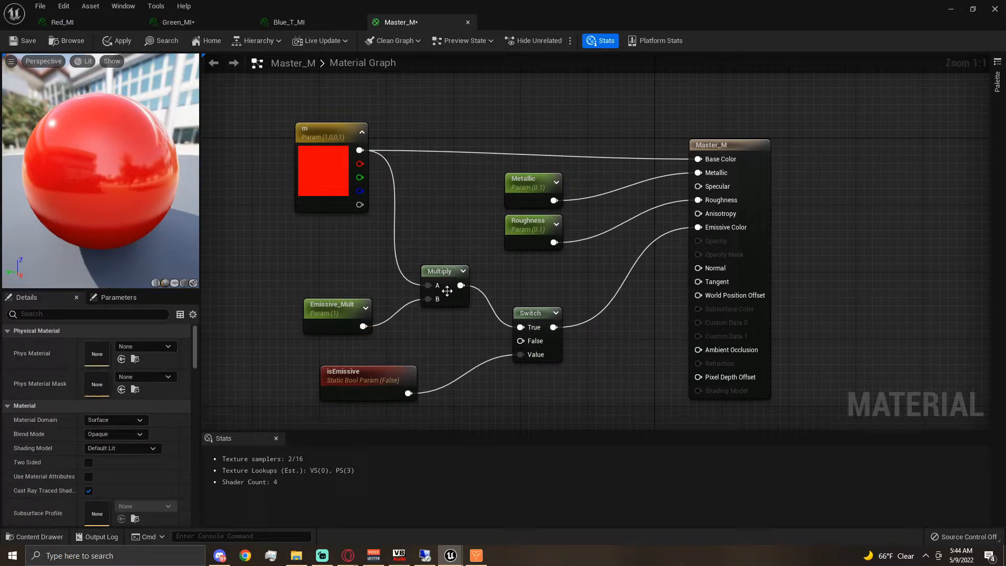
drag(443, 273, 443, 265)
drag(526, 318, 559, 269)
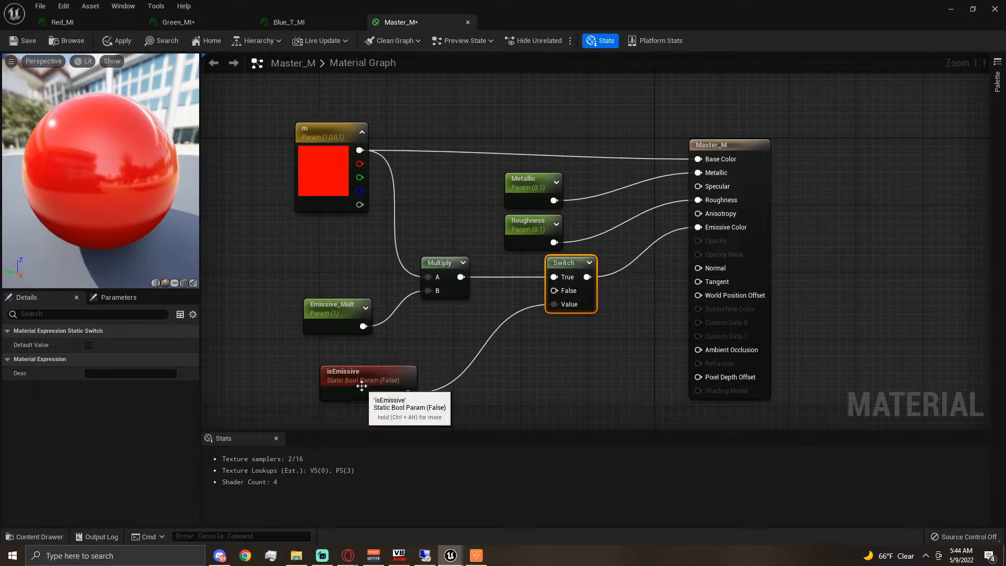
drag(365, 382, 338, 372)
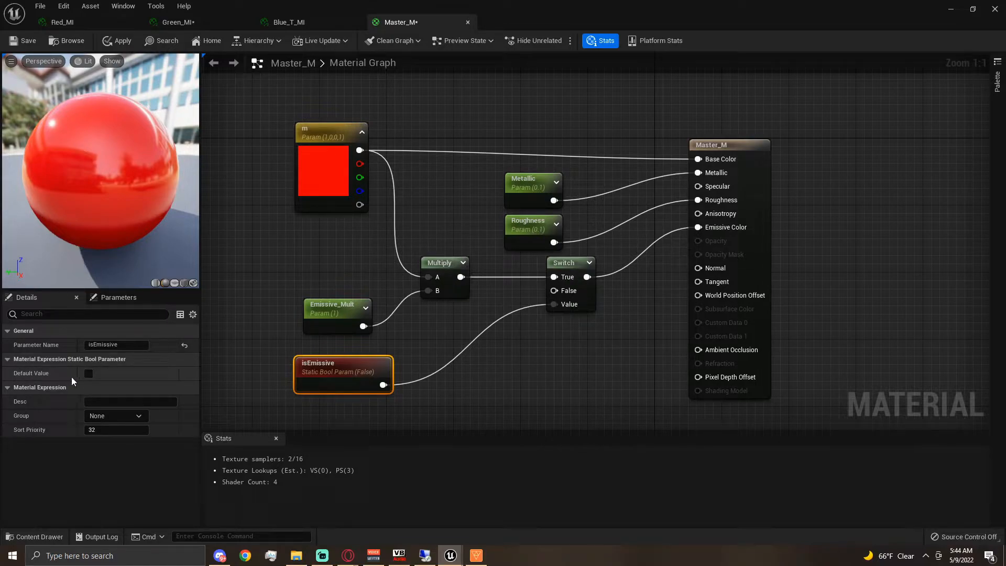
click(89, 373)
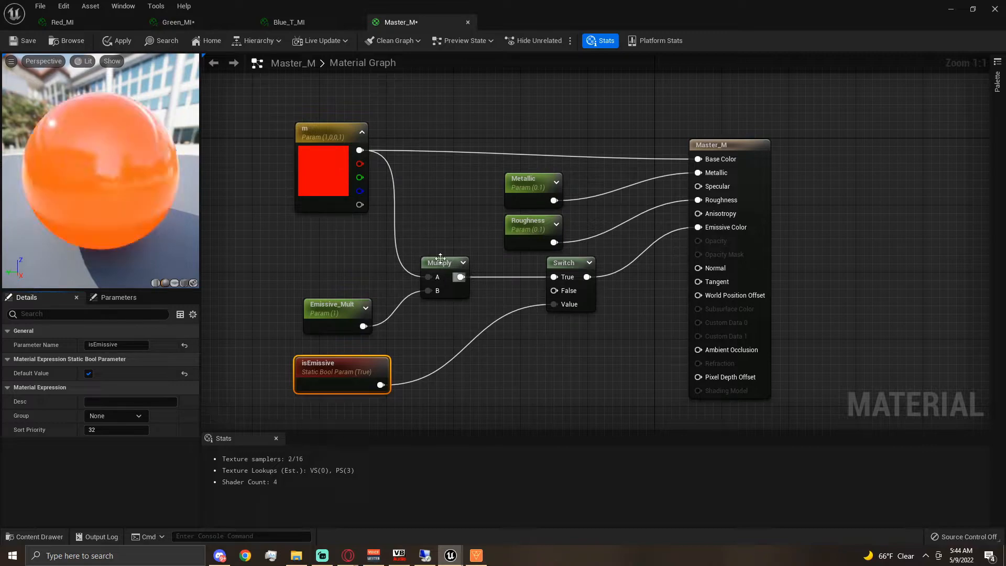
Step: Rename the red vector parameter m to Color
click(315, 127)
double_click(316, 126)
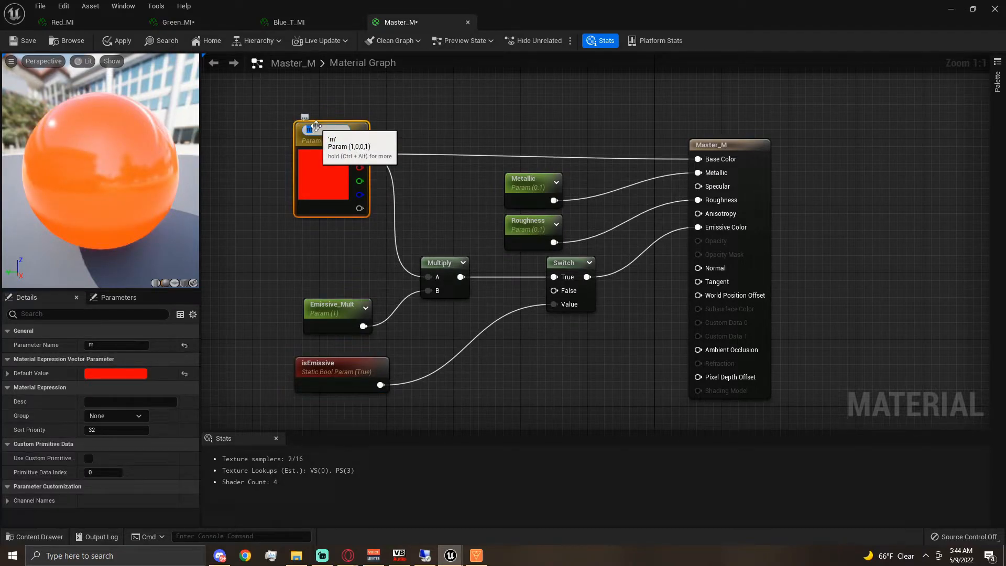
text(Color)
key(Return)
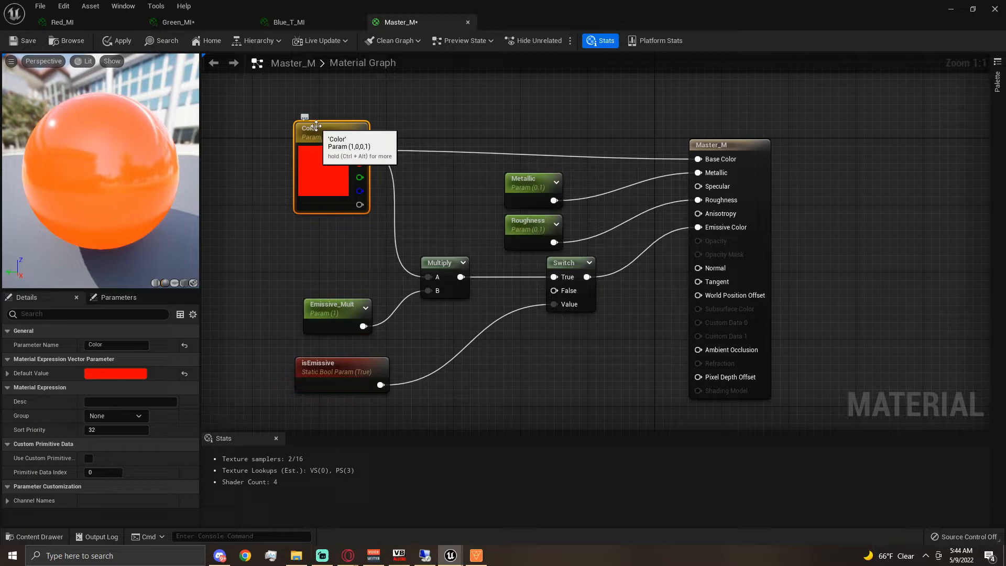
click(463, 125)
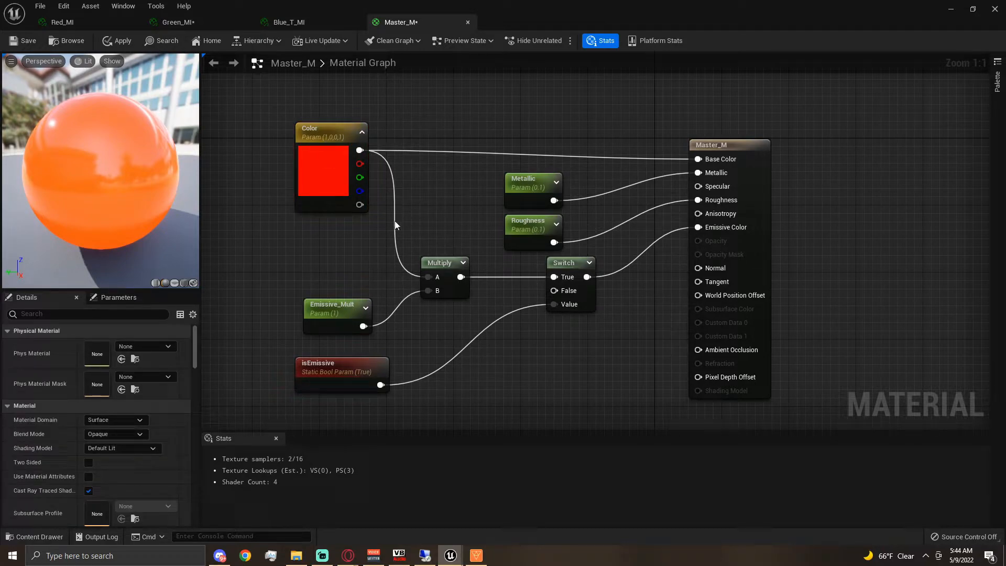
Step: Try Emissive_Mult default values of 20, 50 and 0.5 on the preview sphere, ending on 1
click(332, 314)
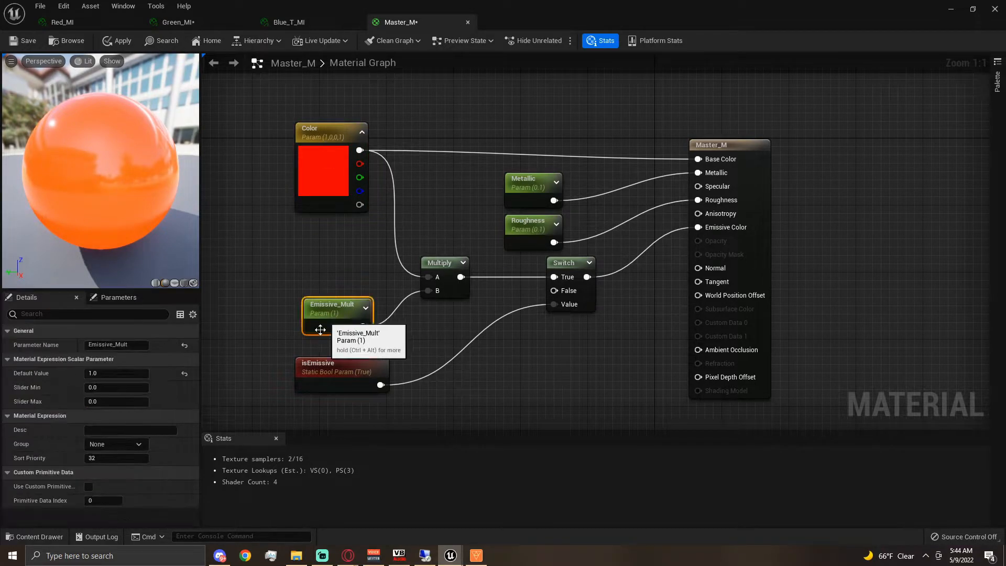
click(116, 373)
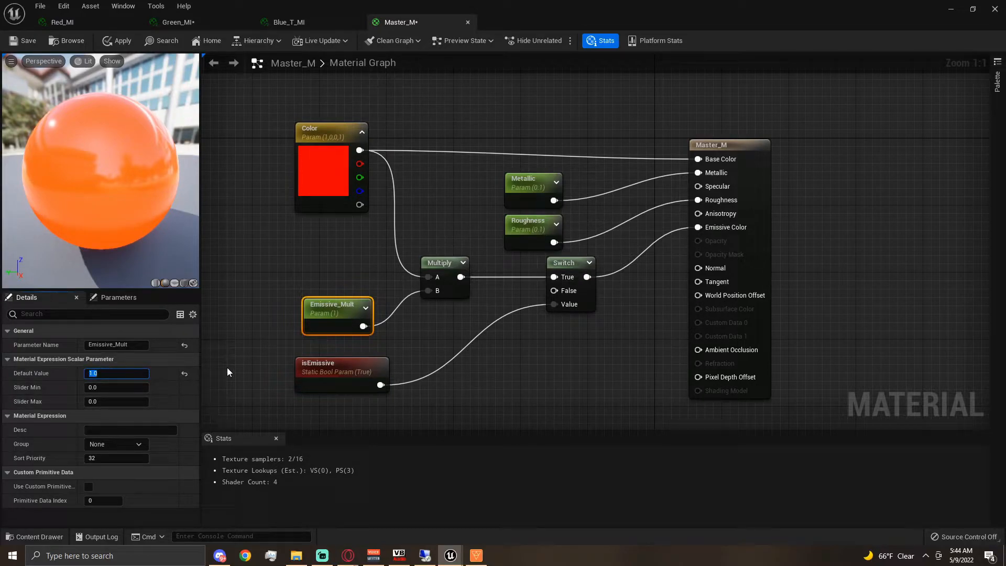
text(20)
key(Return)
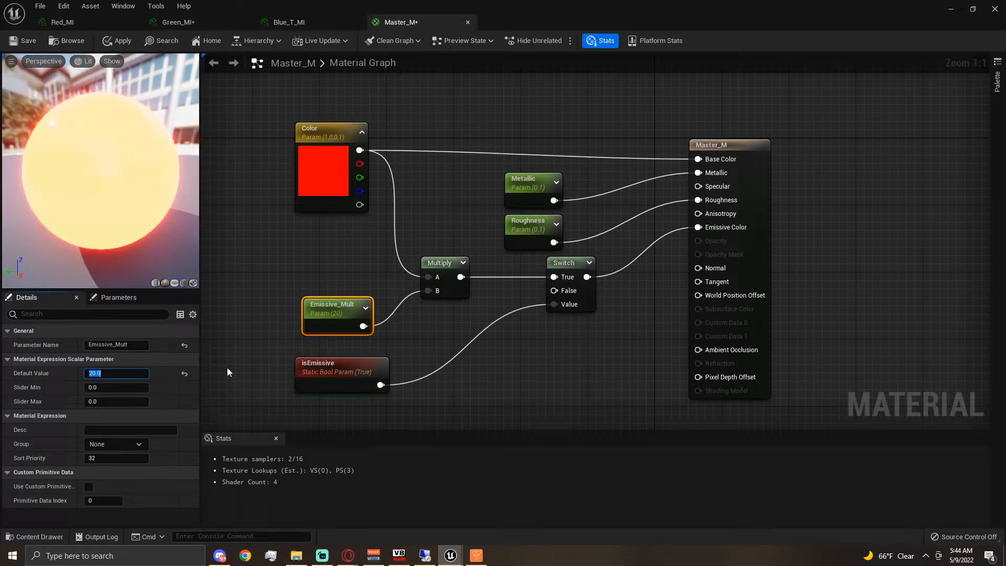
text(50)
key(Return)
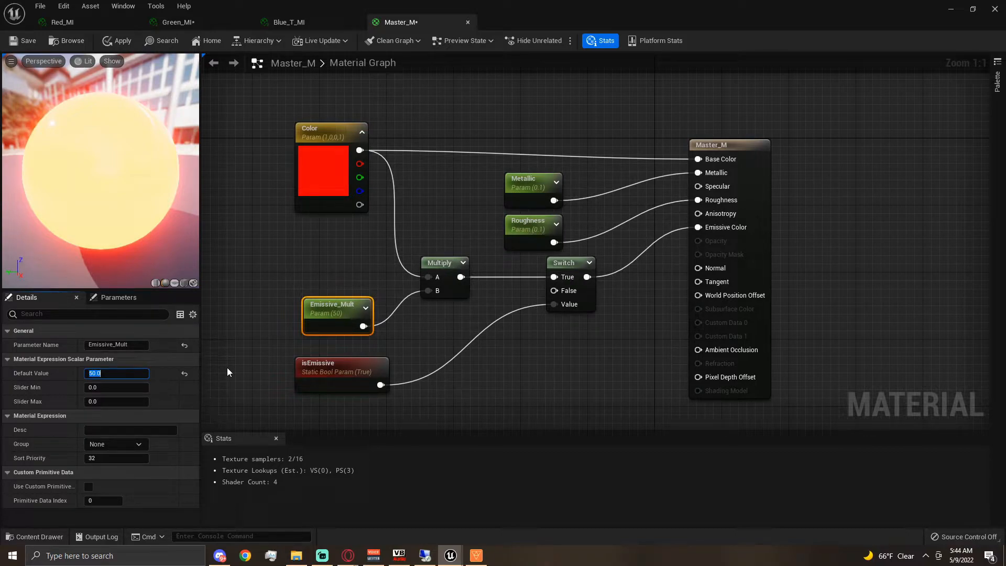
key(BackSpace)
text(0.5)
key(Return)
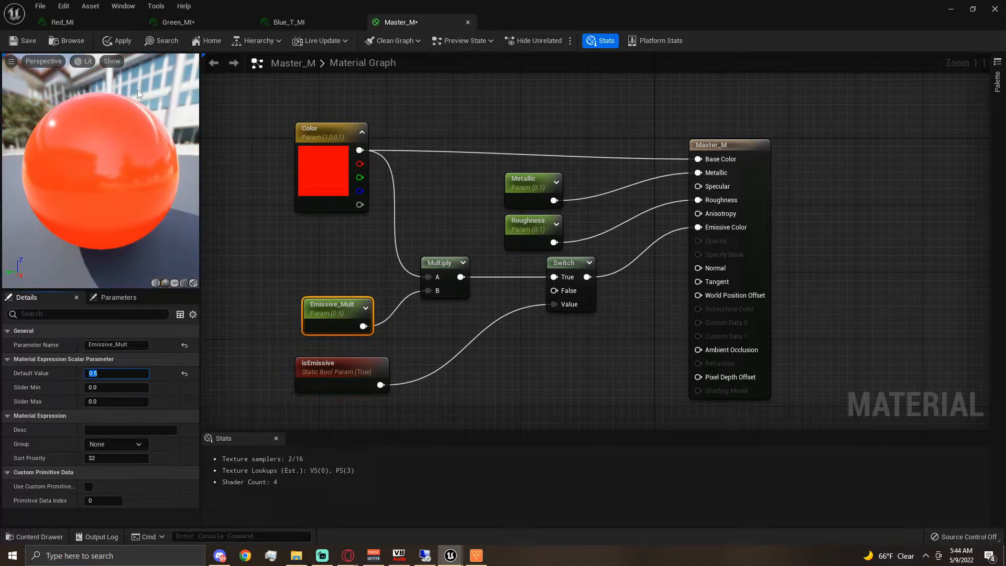
text(1)
key(Return)
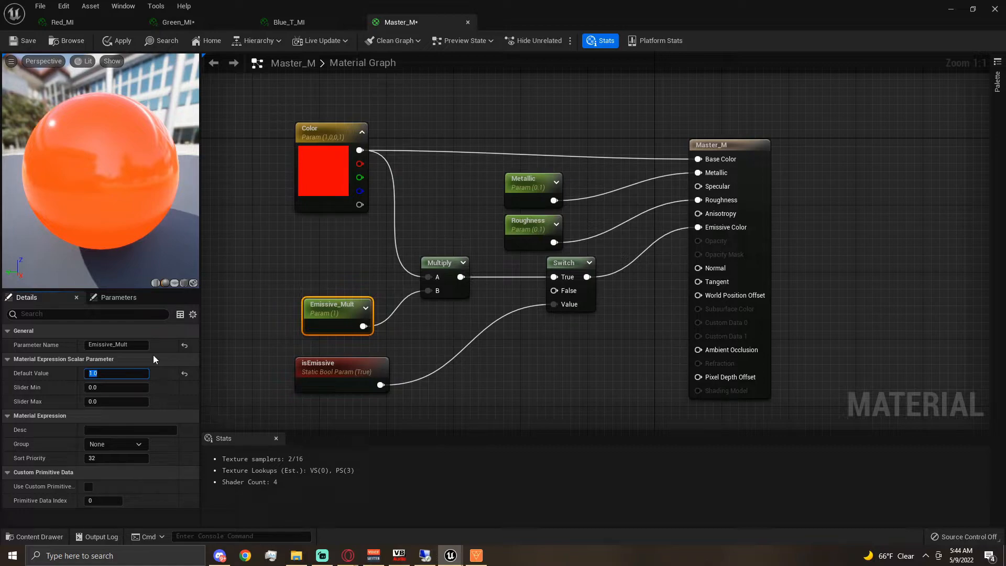
text(0.5)
key(Return)
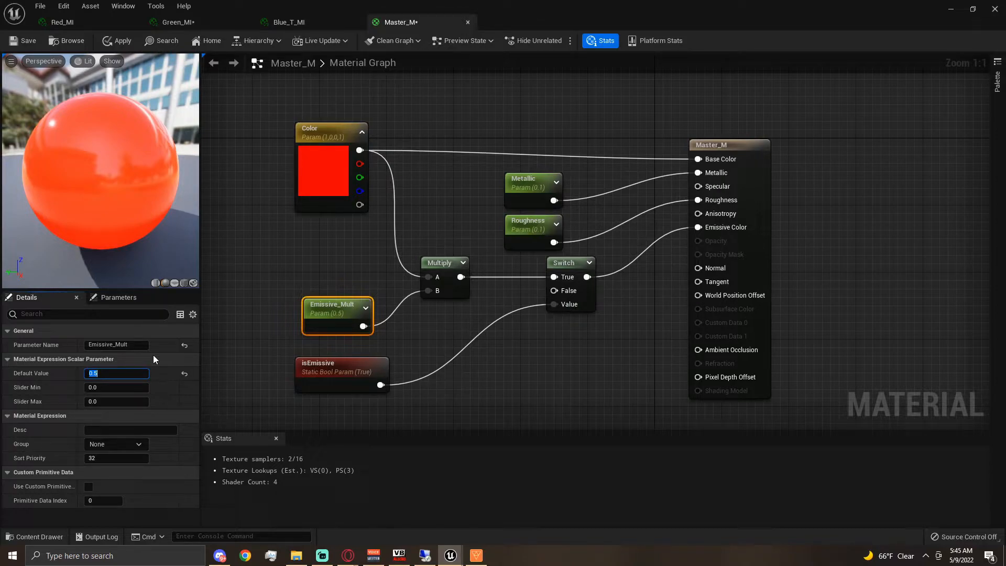
text(1)
key(Return)
Step: Move the Metallic and Roughness nodes closer to the Master_M output node and save the material
drag(247, 236, 486, 334)
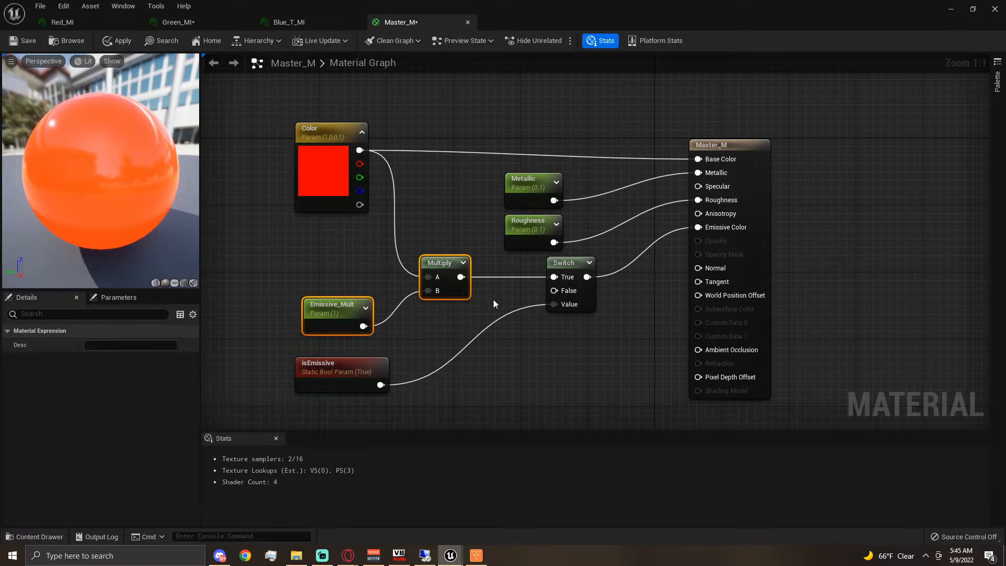
drag(486, 168, 559, 216)
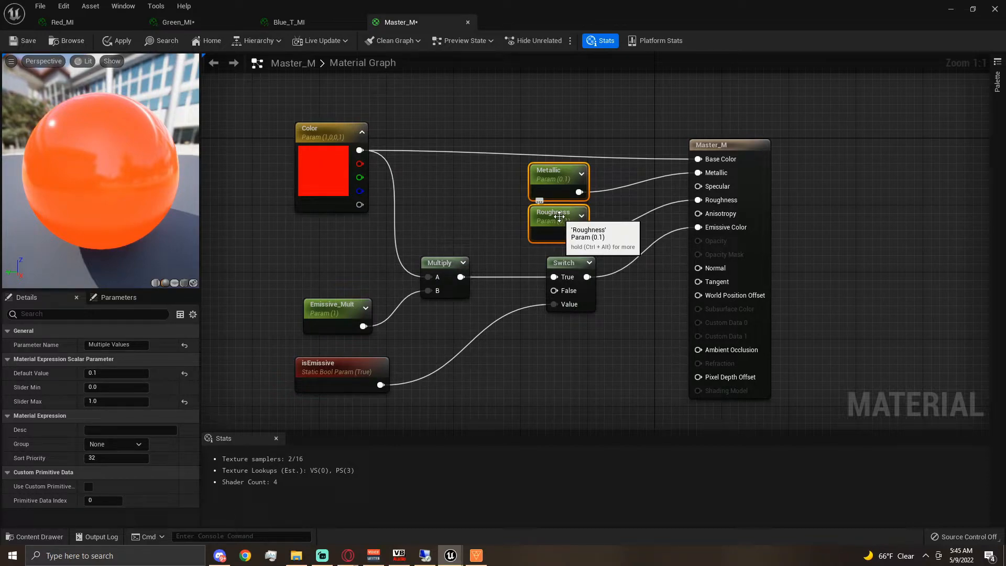
click(34, 40)
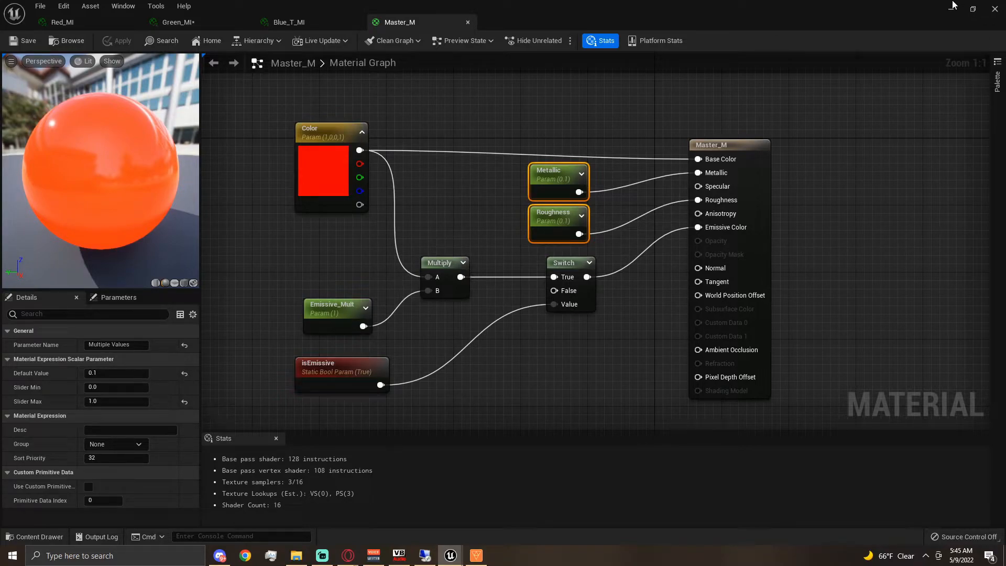
Step: Duplicate the Master_M material in the MasterMaterials folder and name the copy Master_T_M
right_drag(434, 213, 445, 251)
key(s)
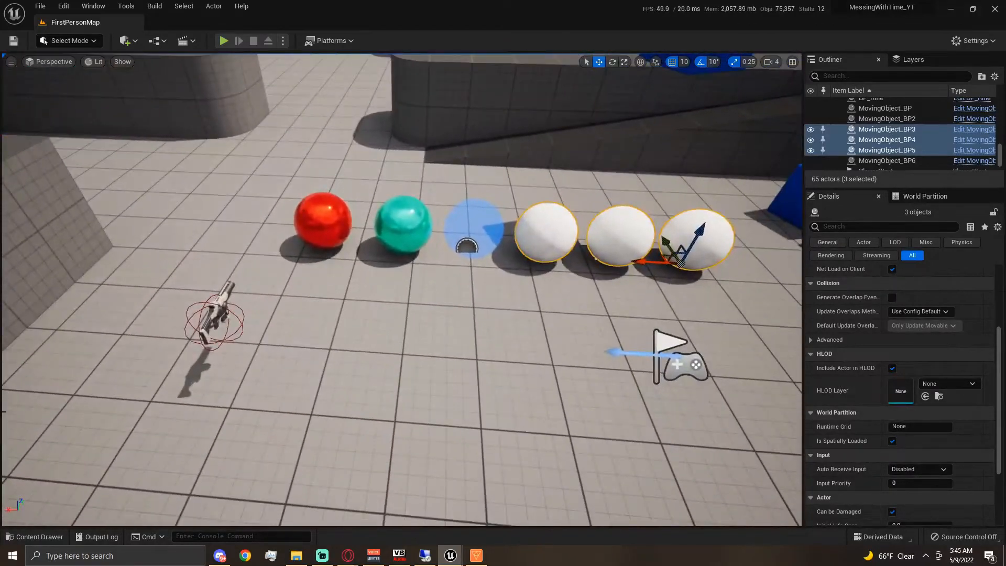
click(34, 536)
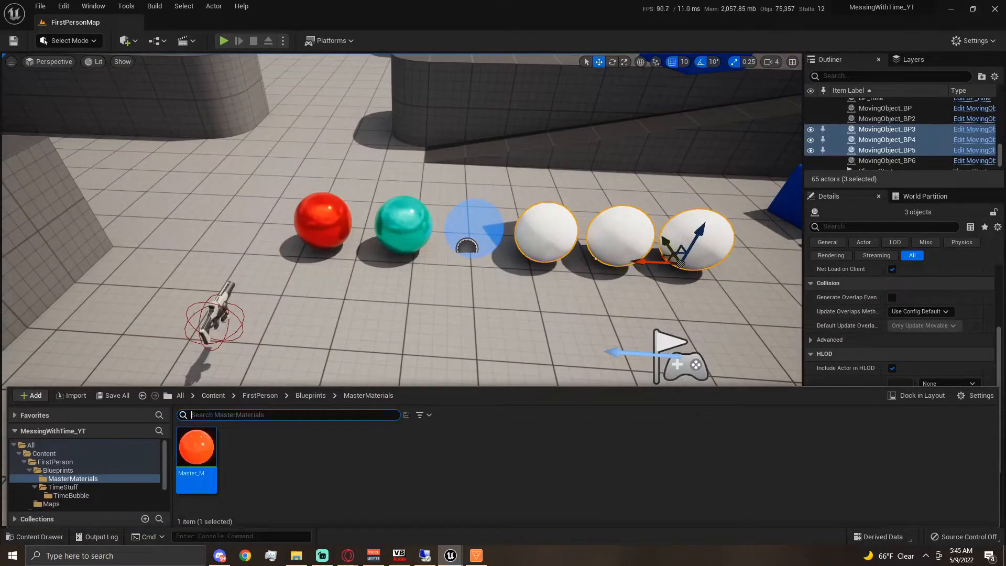
click(531, 249)
click(50, 536)
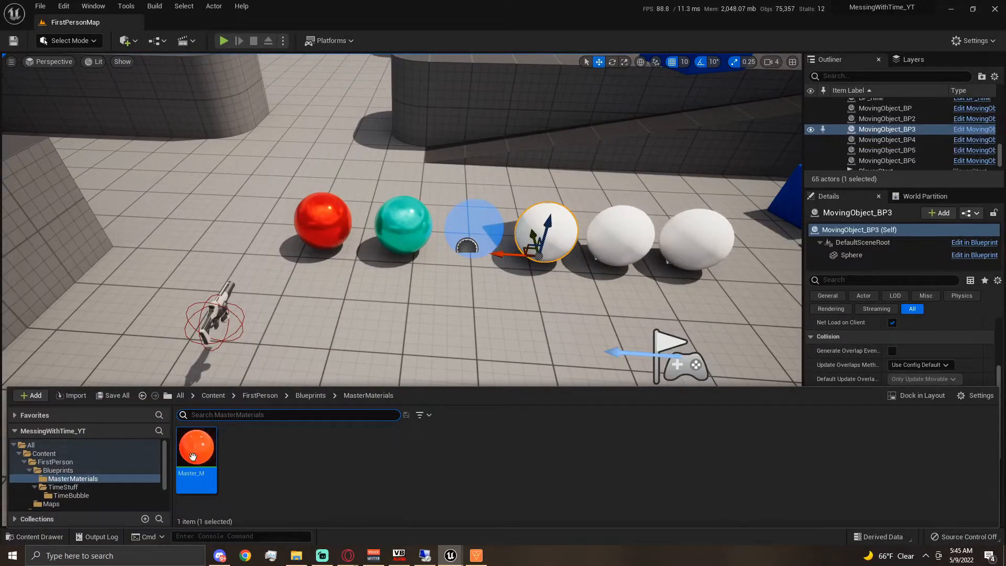
right_click(185, 454)
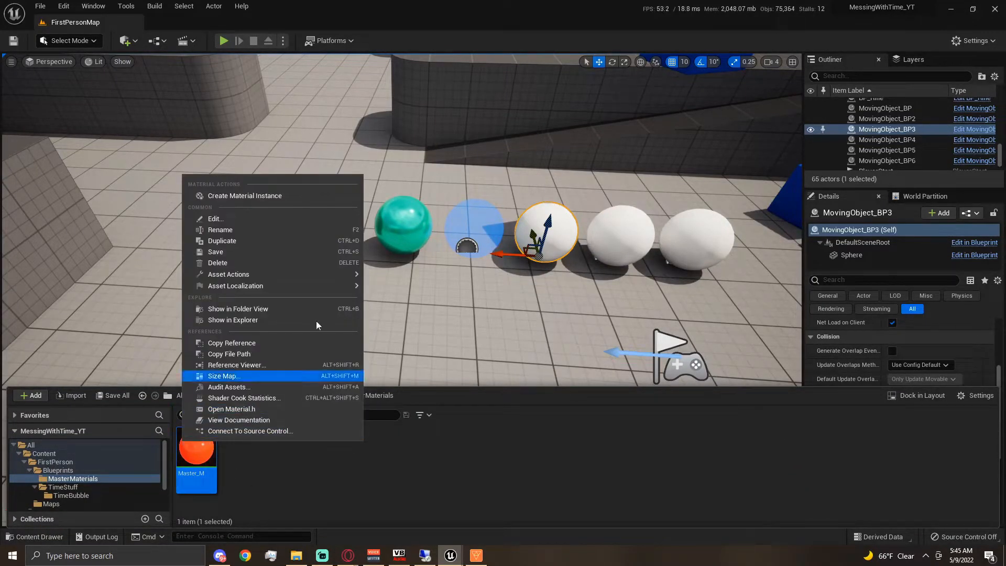
click(234, 242)
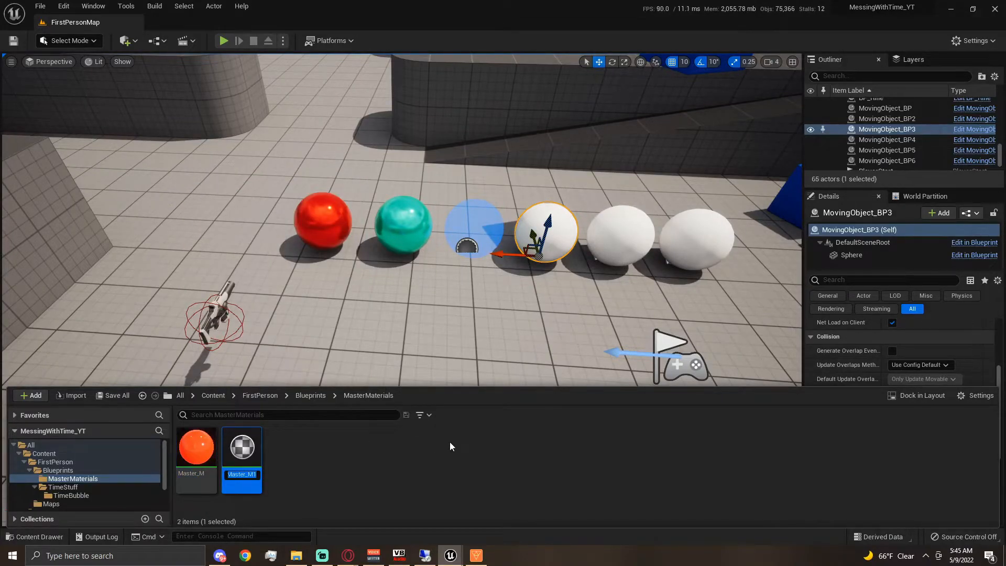
key(End)
key(BackSpace)
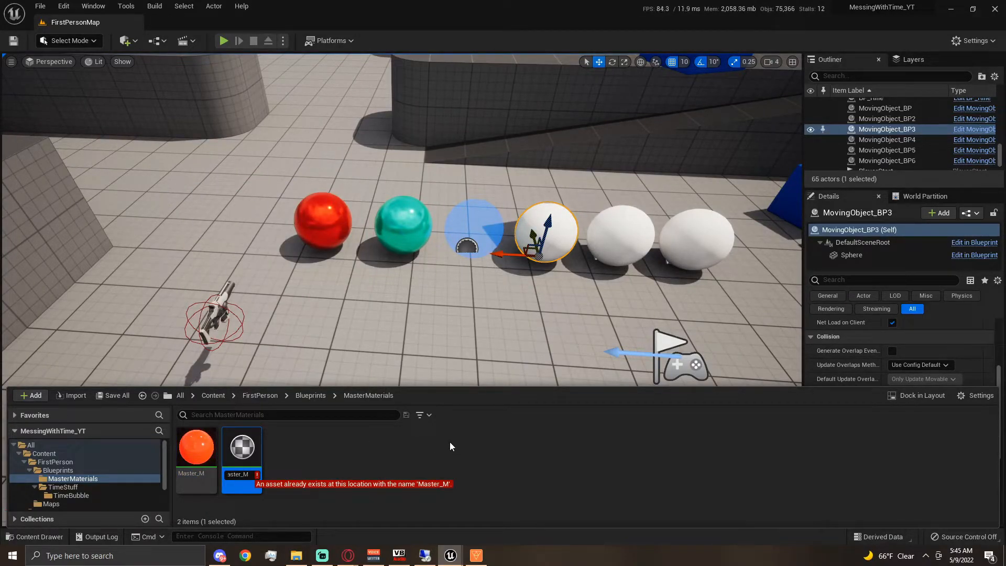
text(_)
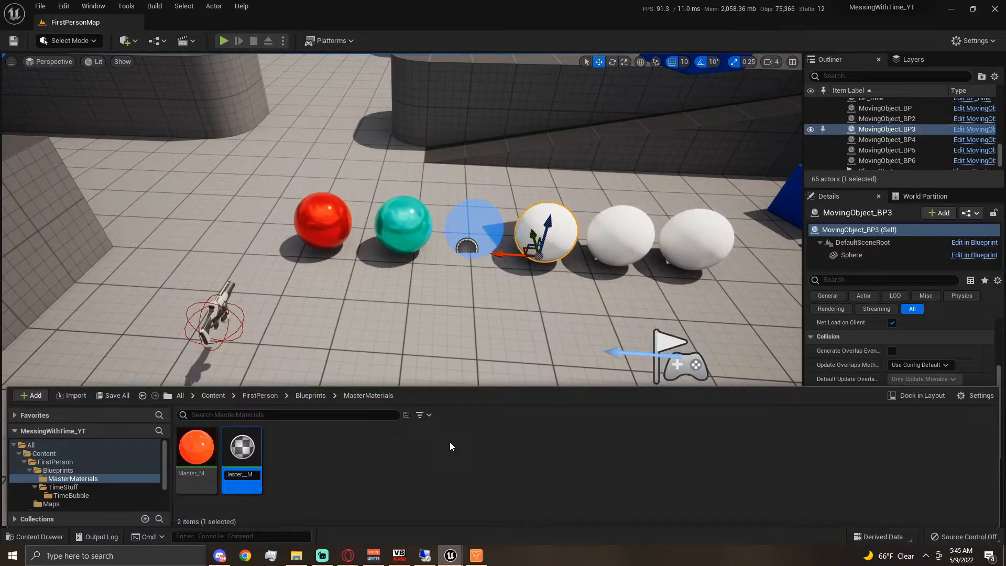
key(Return)
Step: Open Master_T_M and delete its Metallic and Roughness parameter nodes
double_click(254, 475)
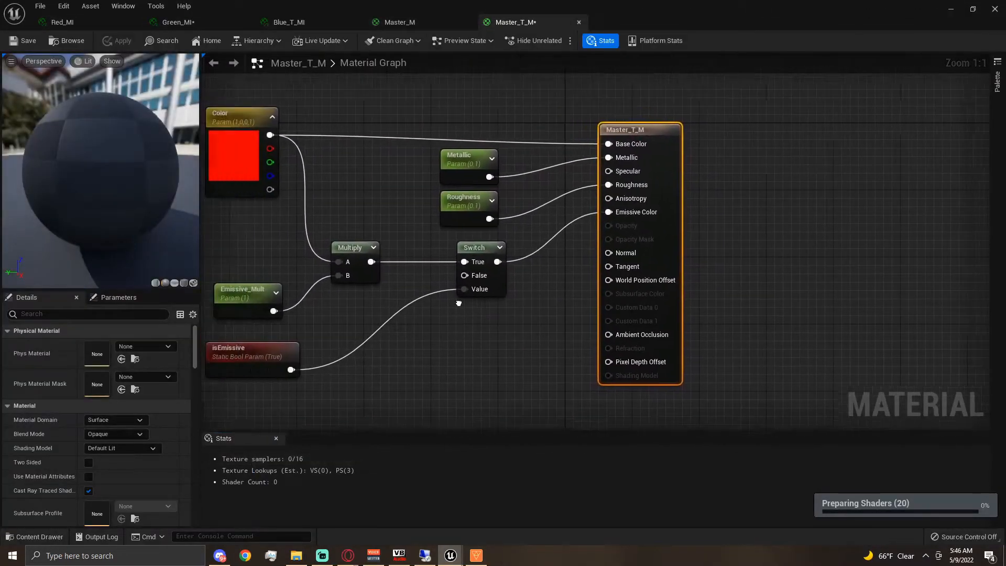
right_drag(455, 303, 567, 310)
drag(518, 151, 601, 226)
key(Delete)
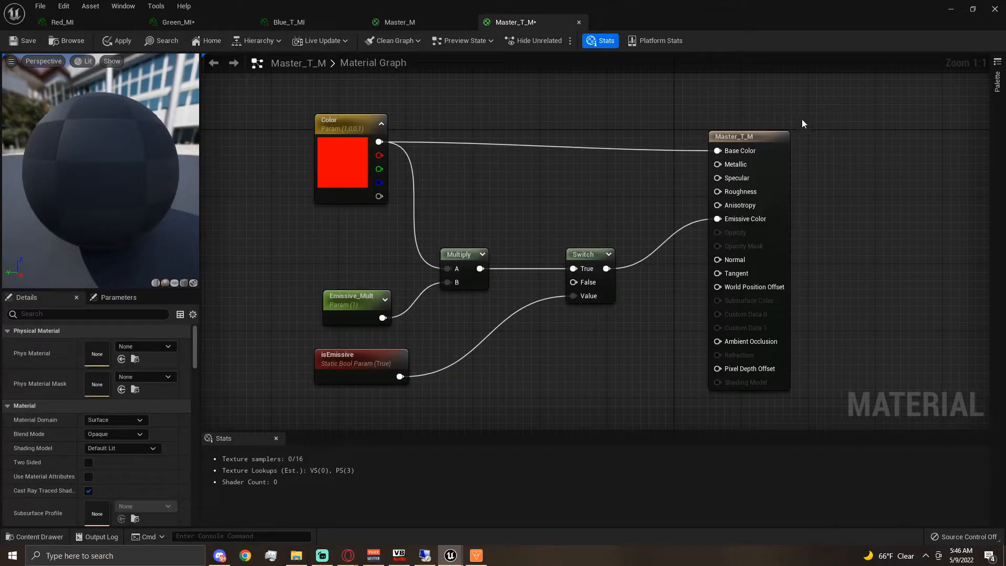
Step: Set Master_T_M's blend mode to Translucent and shift its output node slightly away from the other nodes
click(762, 149)
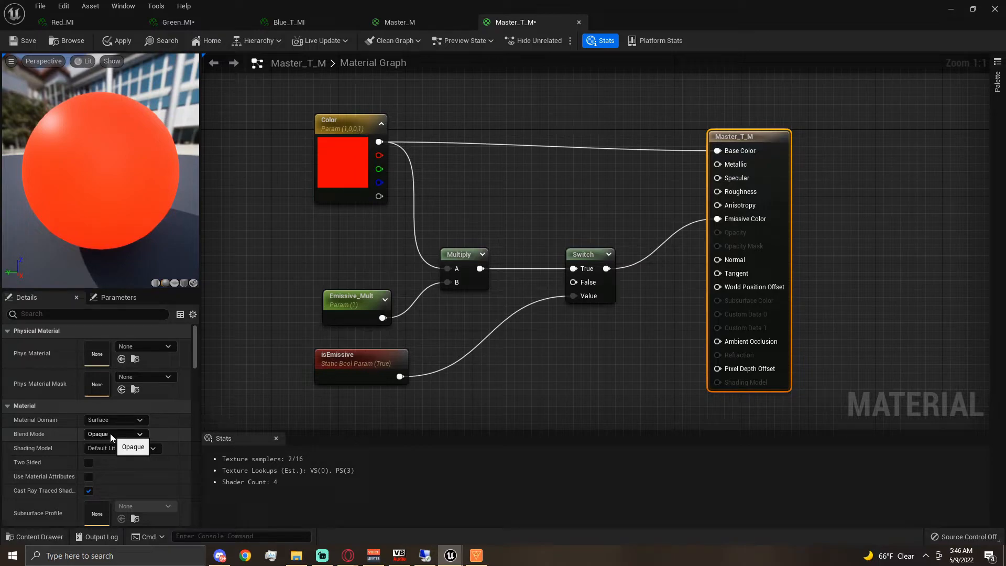
right_drag(709, 345, 681, 321)
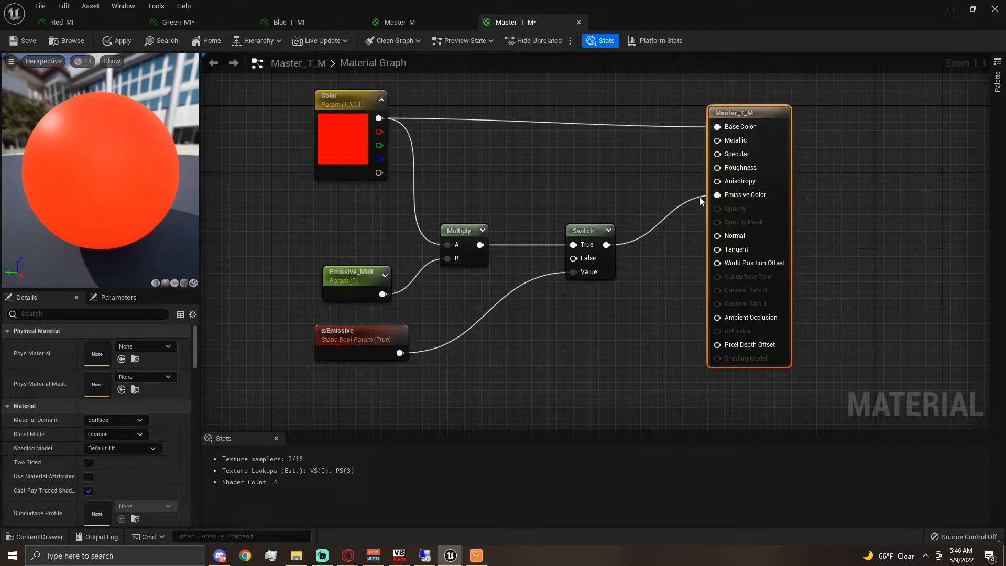
click(110, 435)
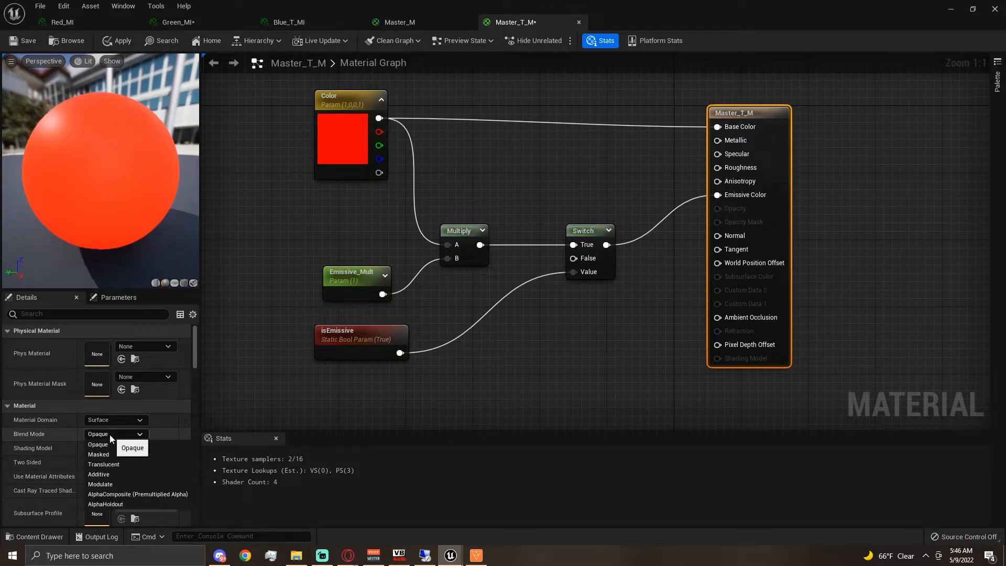
click(104, 460)
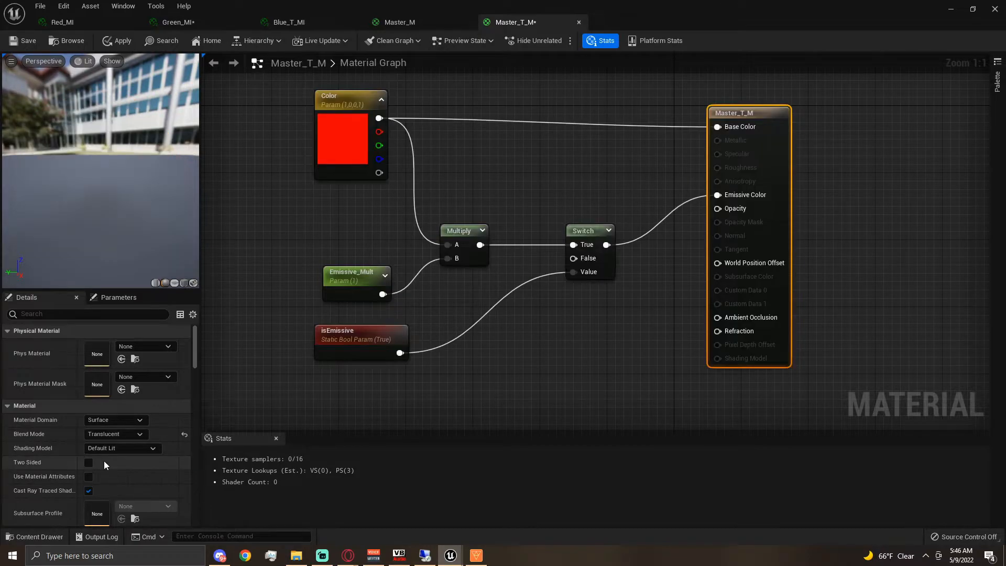
drag(767, 112, 785, 104)
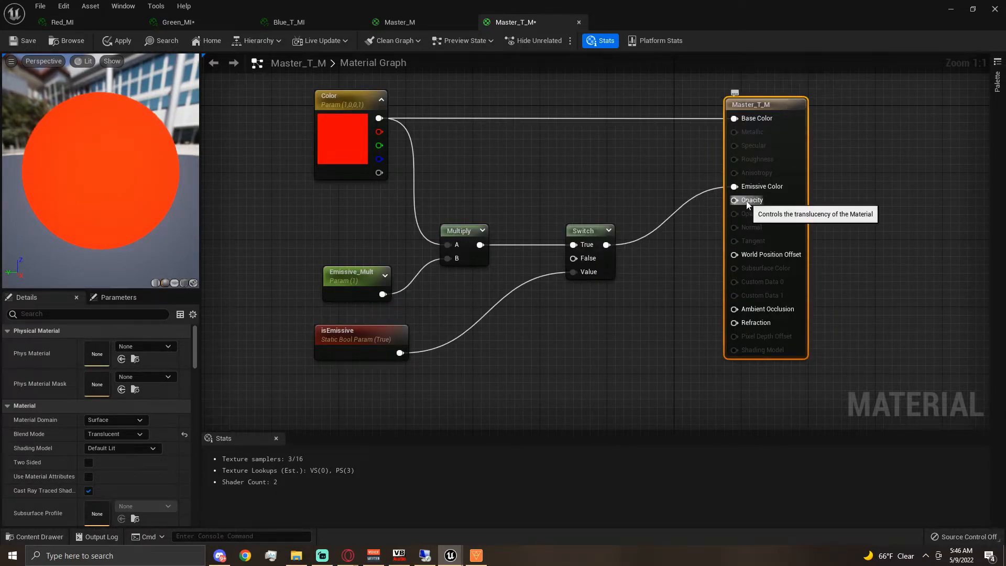
Step: Add a scalar parameter named Opacity below the Switch node and connect it to Master_T_M's Opacity input
drag(740, 198, 581, 360)
click(516, 418)
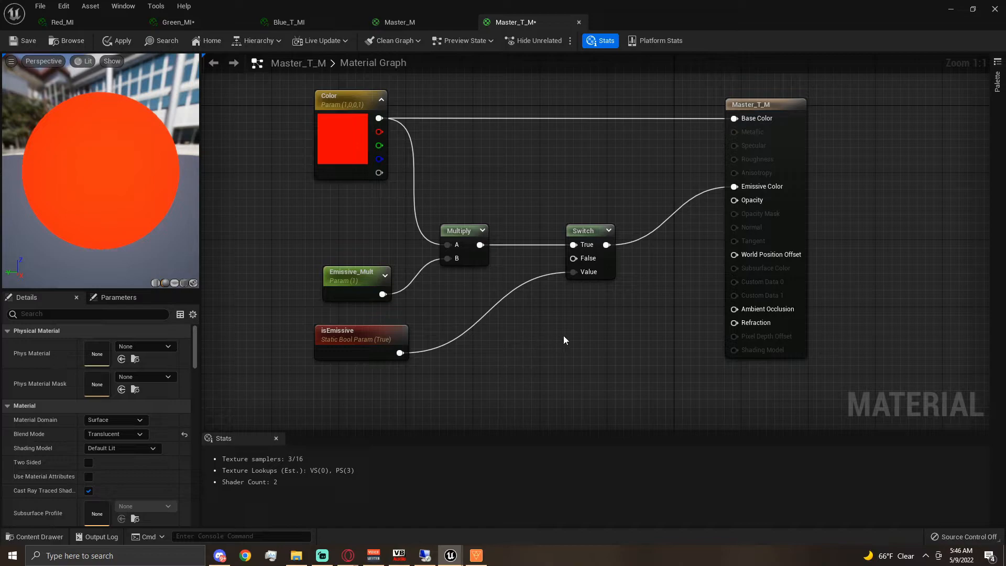
click(576, 327)
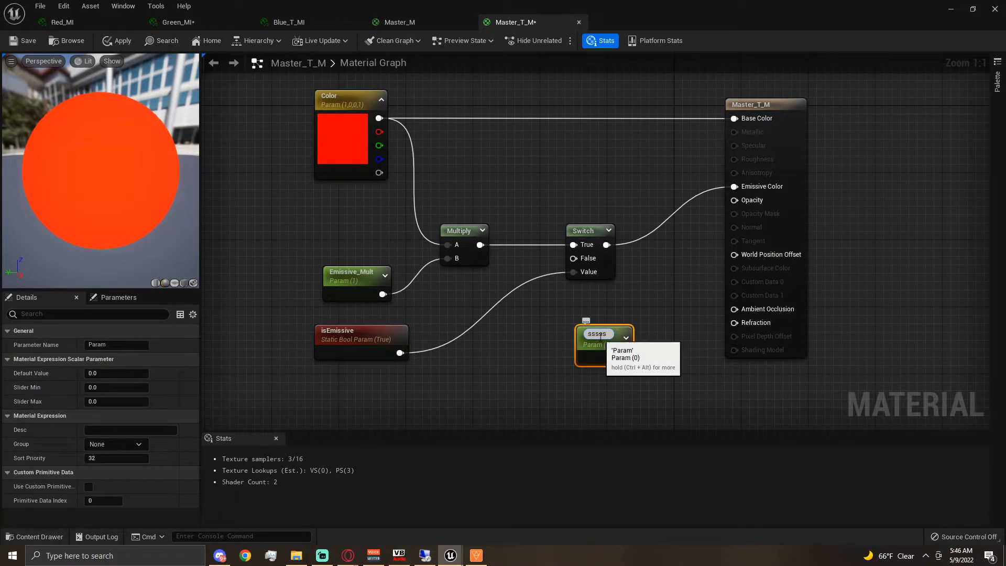
text(Opacity)
key(Return)
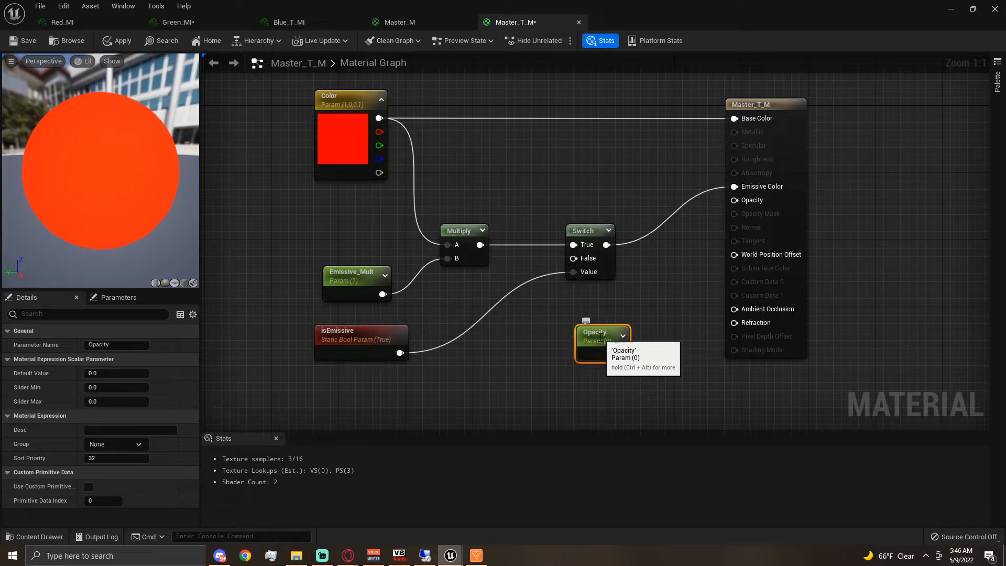
drag(620, 354, 747, 203)
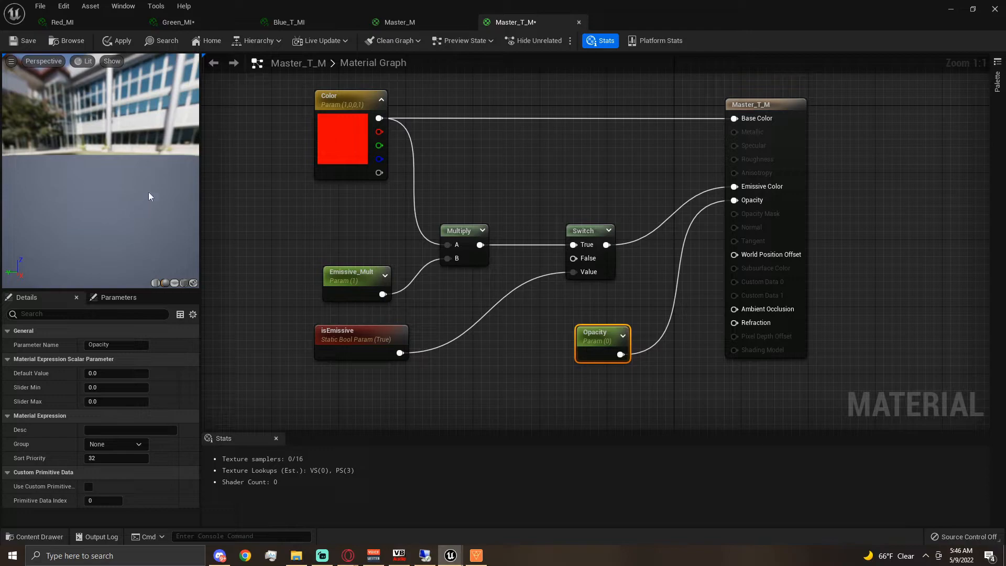
Step: Set the Opacity parameter's default value to 0.5, reposition its node slightly and save the material
click(100, 373)
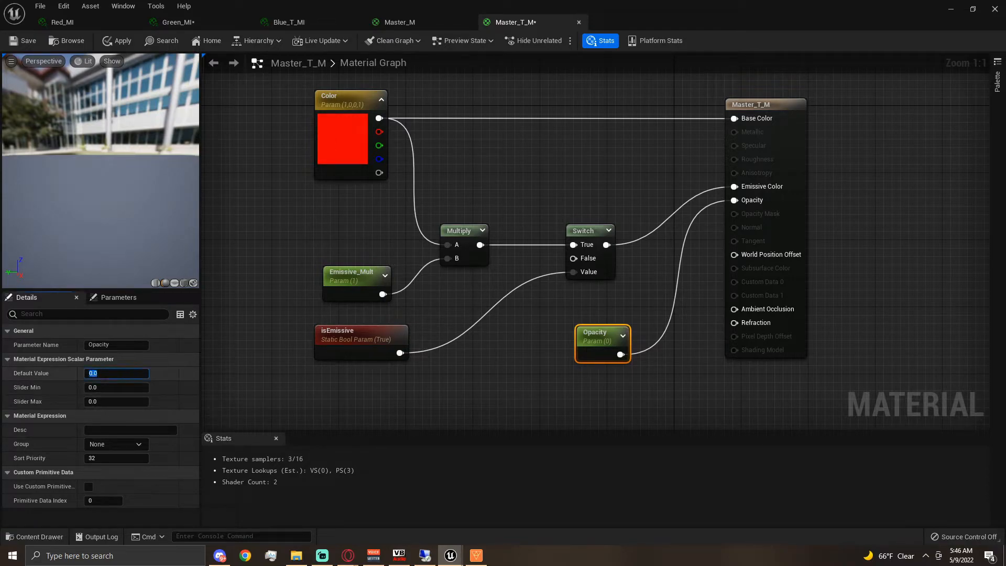
text(.5)
key(Return)
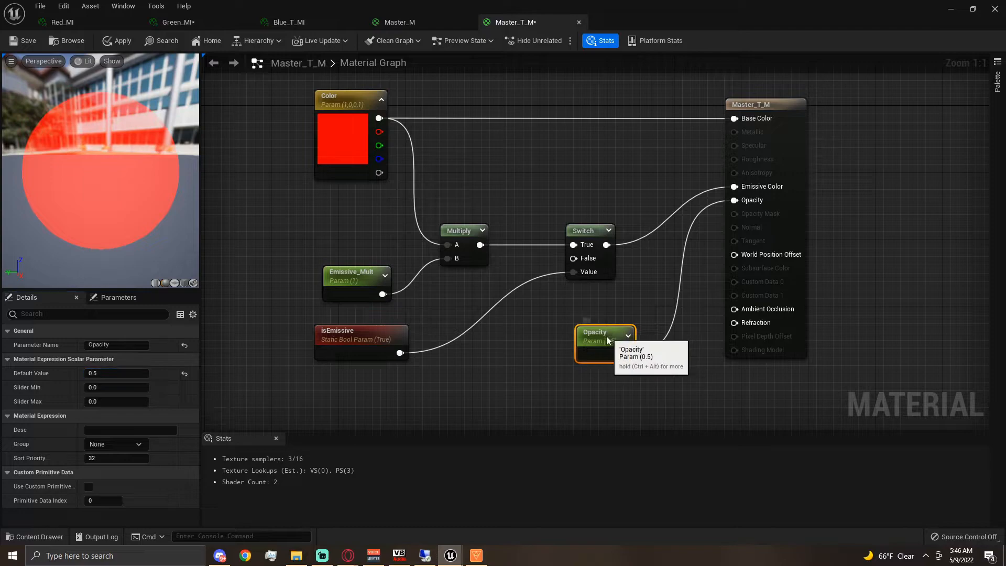
drag(612, 341, 585, 356)
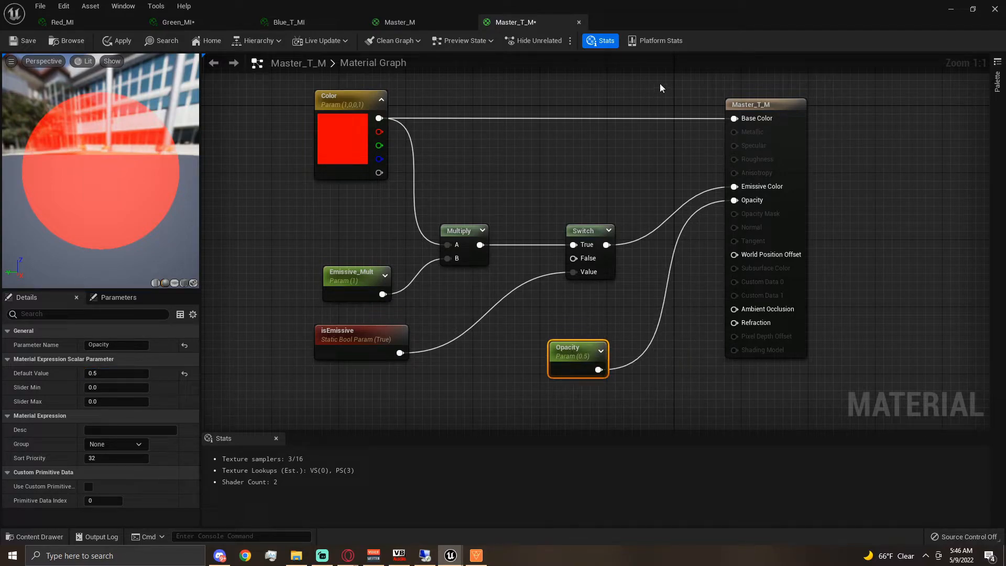
click(17, 44)
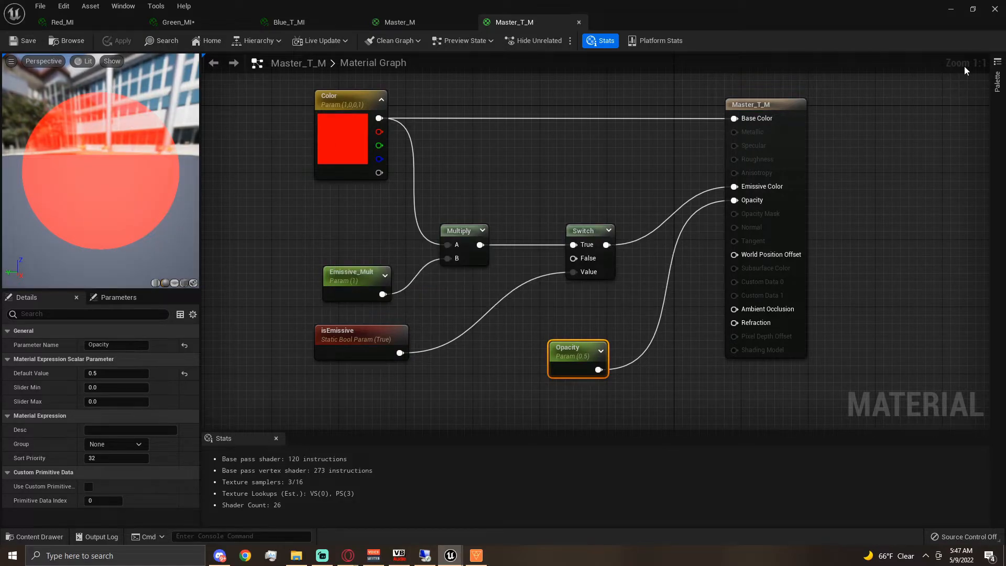
Step: Create a material instance of Master_M in the MasterMaterials folder and name it Green_MI
click(948, 8)
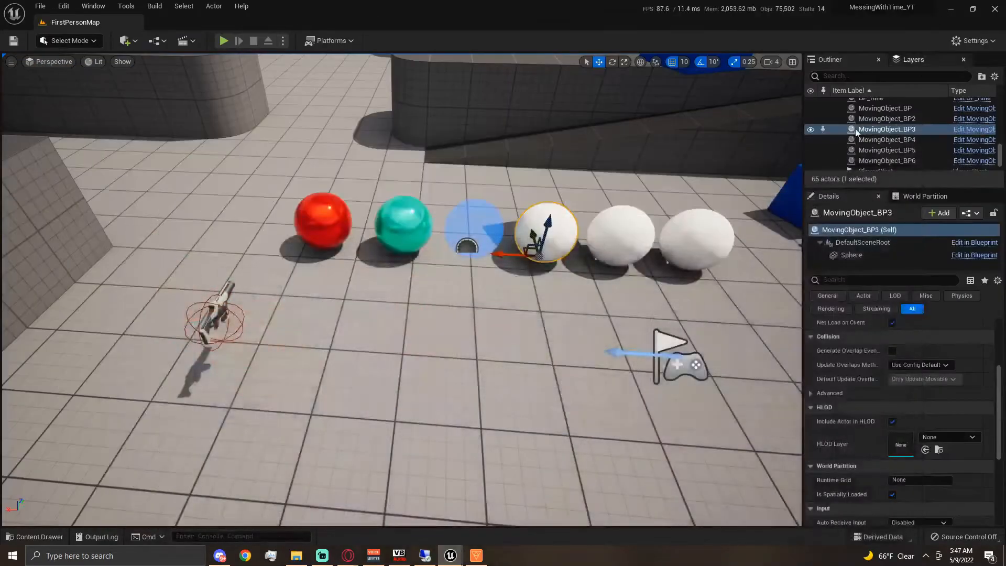
click(32, 538)
click(192, 440)
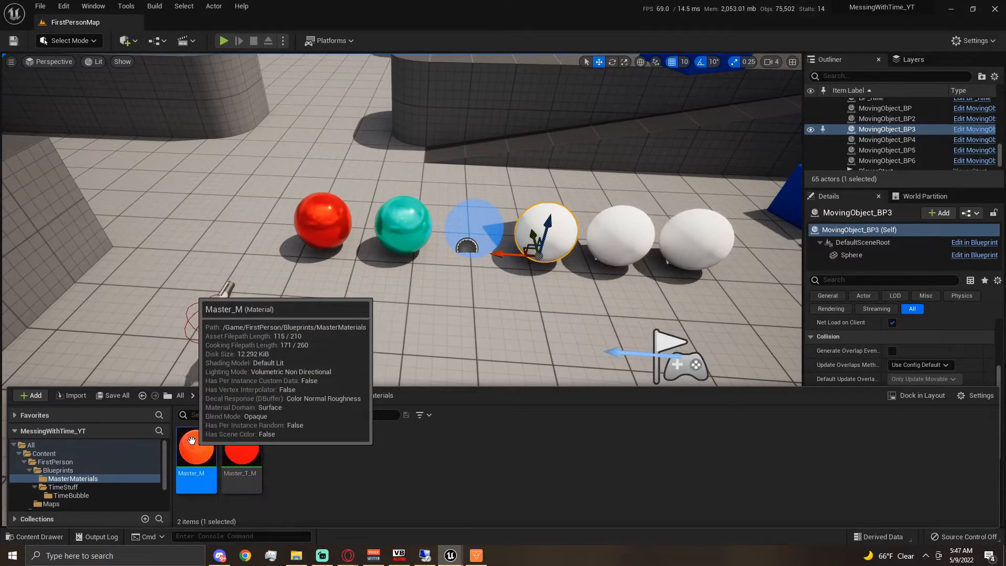
right_click(192, 442)
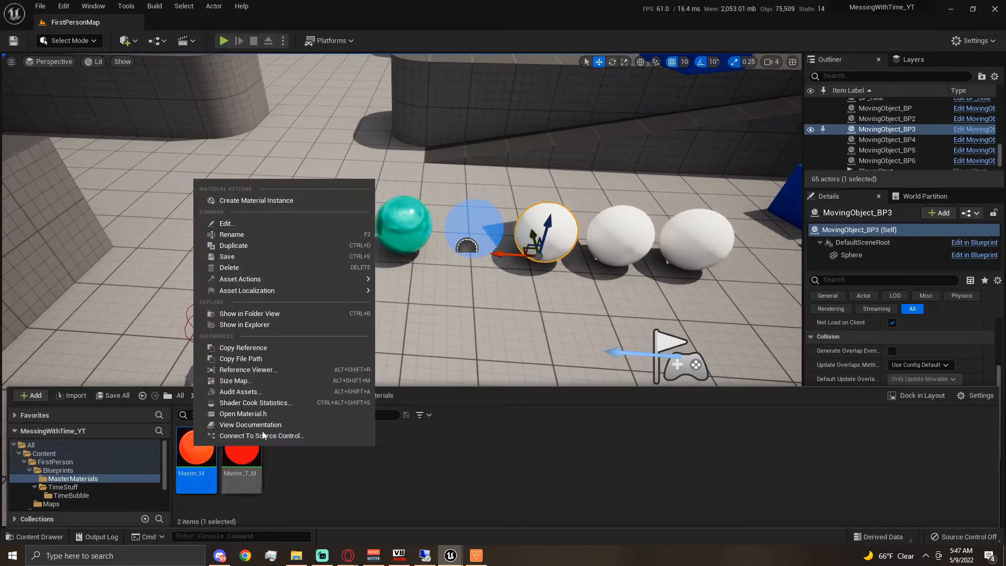
click(251, 201)
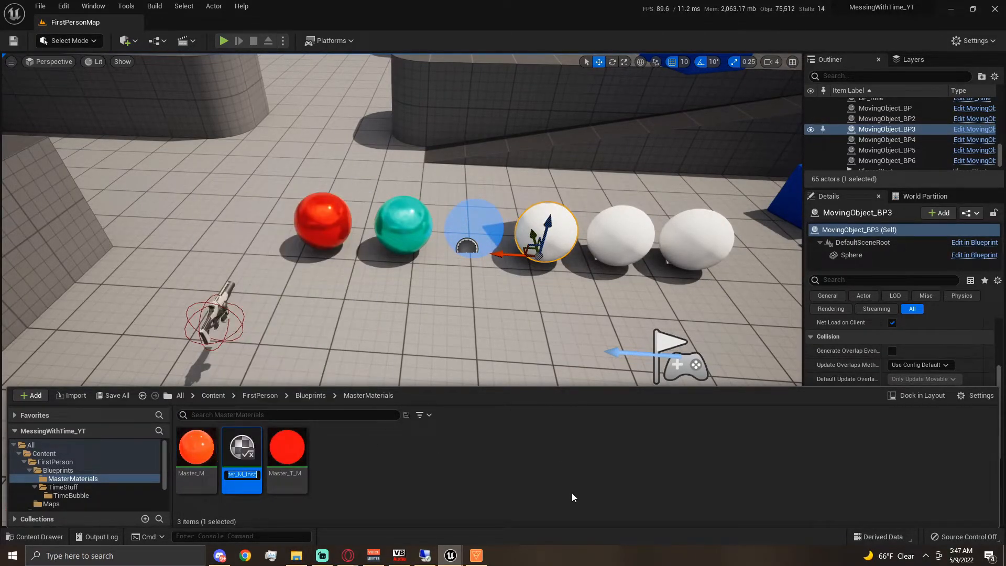
text(Green_MI)
key(Return)
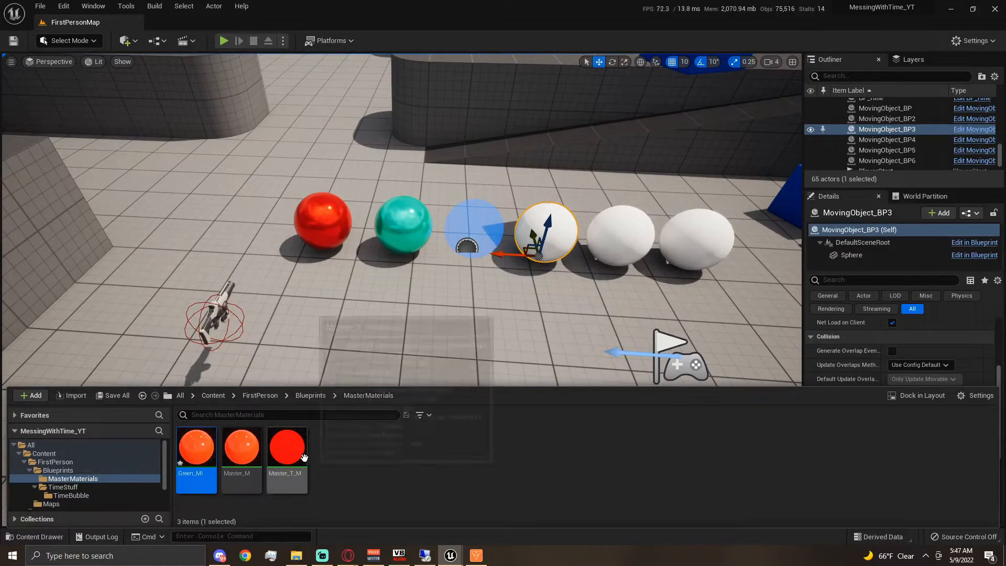
Step: Open the new Green_MI and override its Roughness, trying 1 and ending on 0
double_click(196, 459)
scroll(366, 177, down, 3)
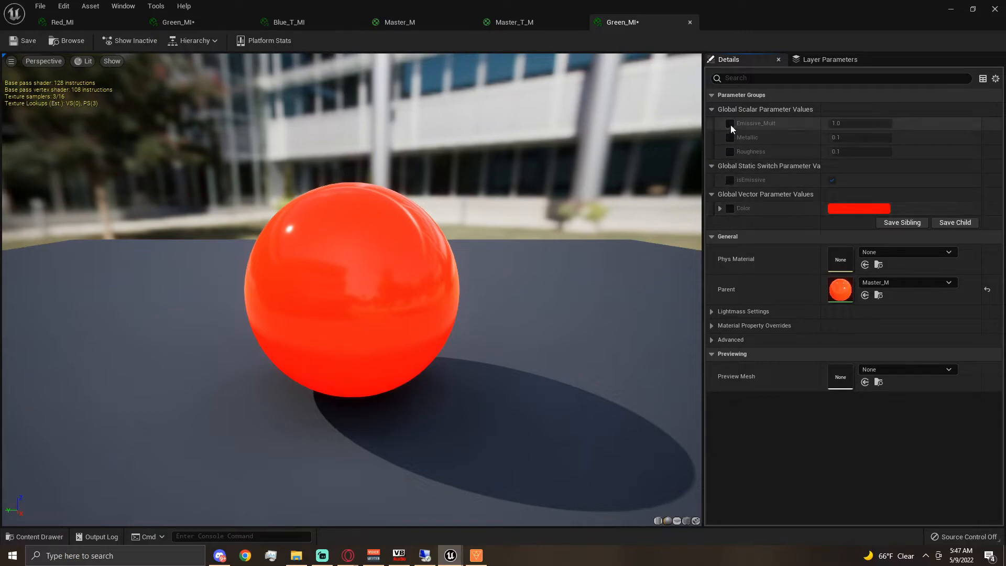
click(730, 152)
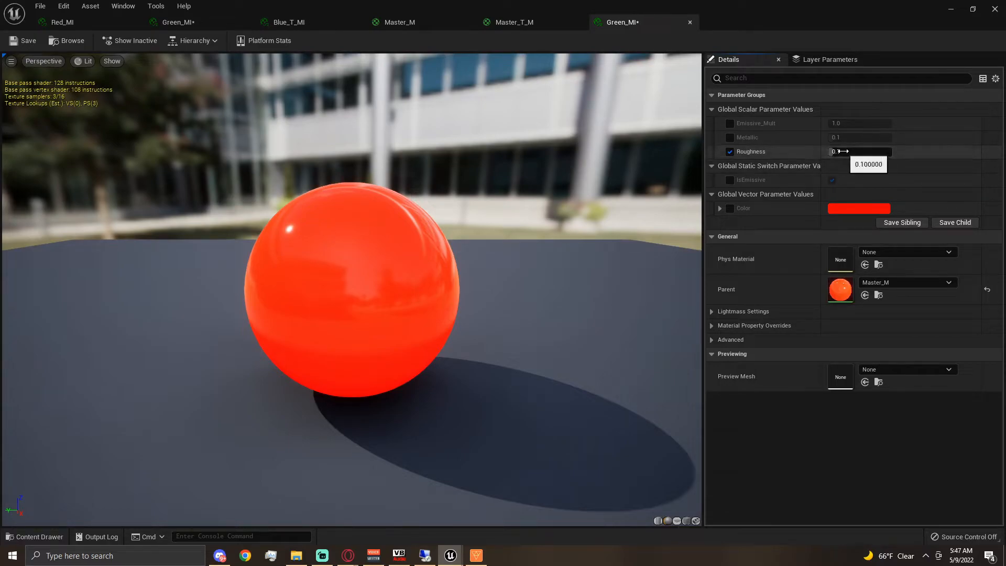
click(840, 152)
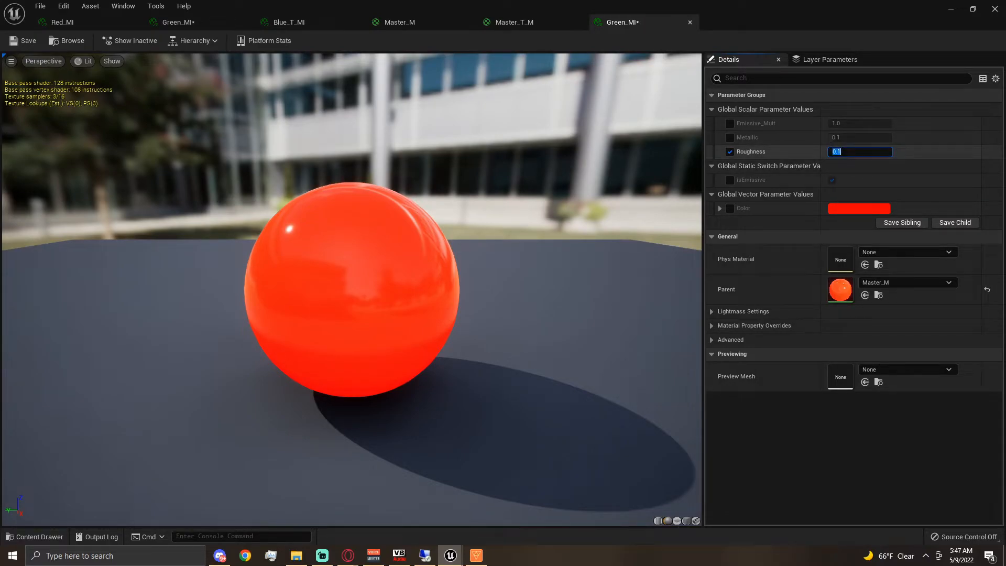
key(Return)
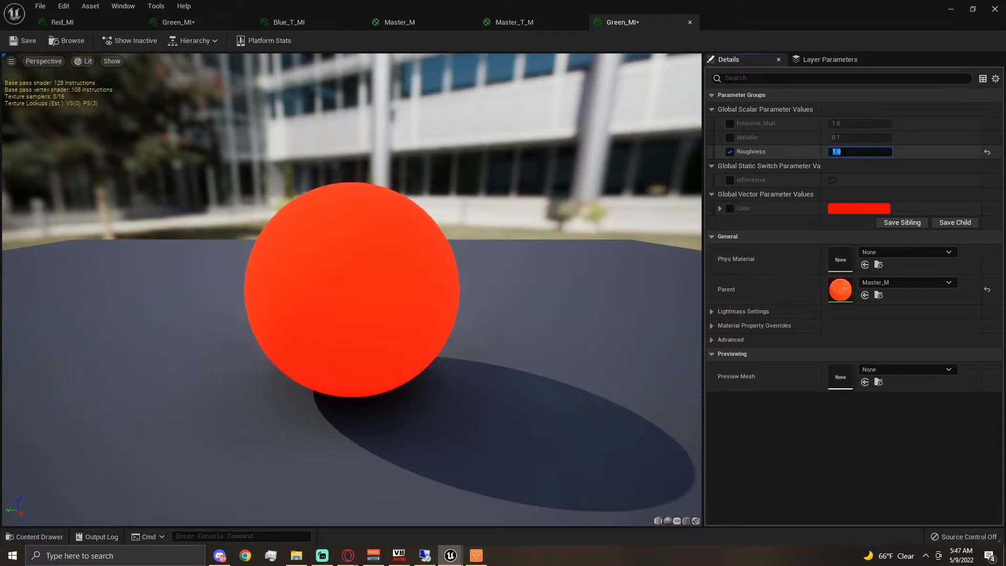
text(0)
key(Return)
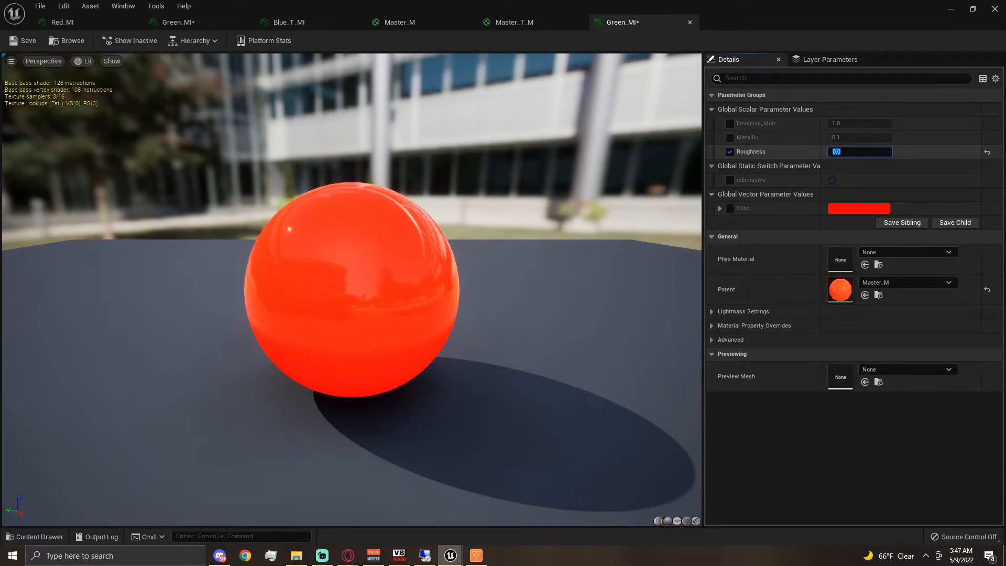
Step: Override Green_MI's Metallic value with 1 and inspect the preview sphere from another angle
click(730, 138)
click(844, 139)
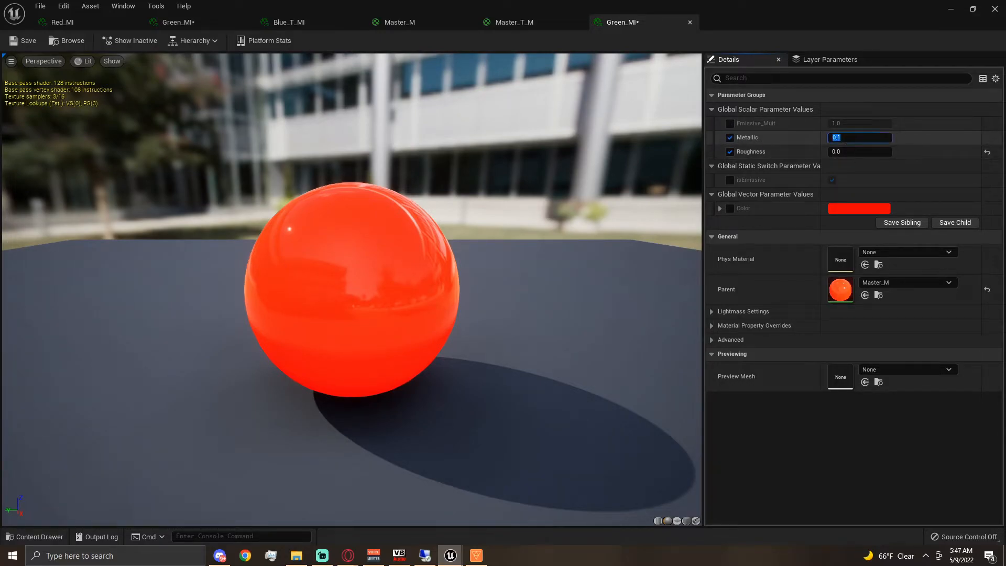
text(1)
key(Return)
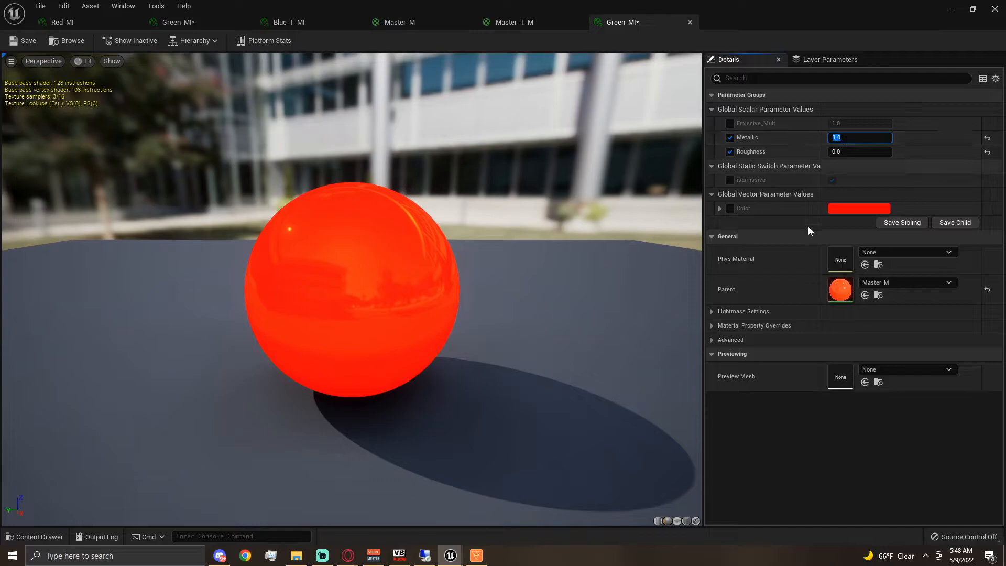
drag(408, 314, 587, 318)
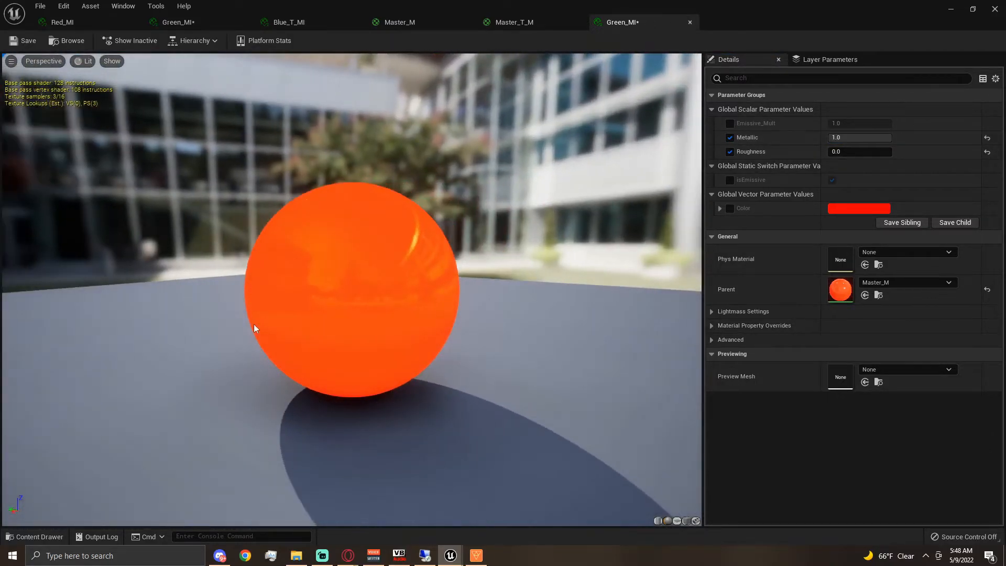
Step: Override Green_MI's Color with pure green (R 0, G 1), save it, and switch the isEmissive override on and back off
click(729, 208)
click(849, 210)
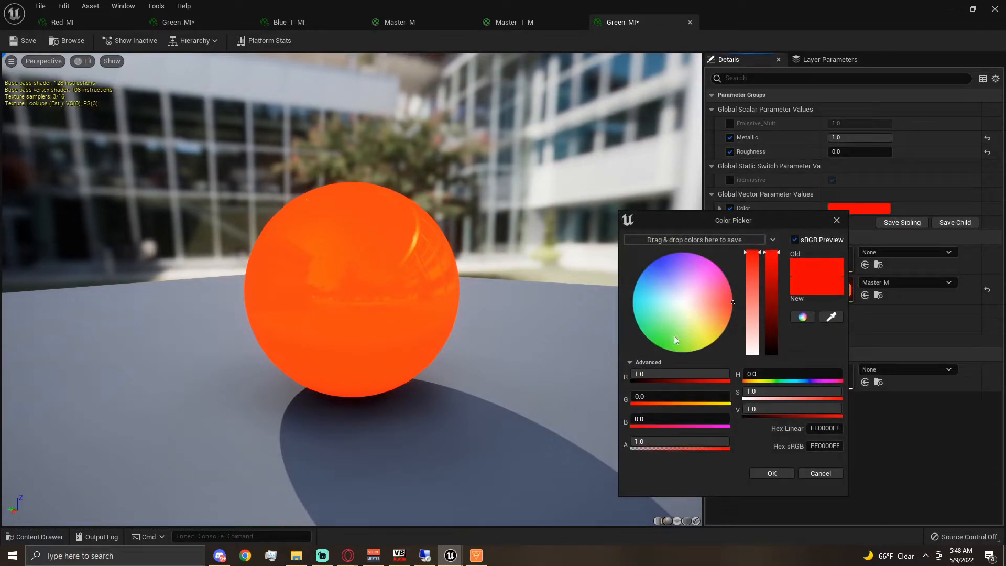
click(659, 375)
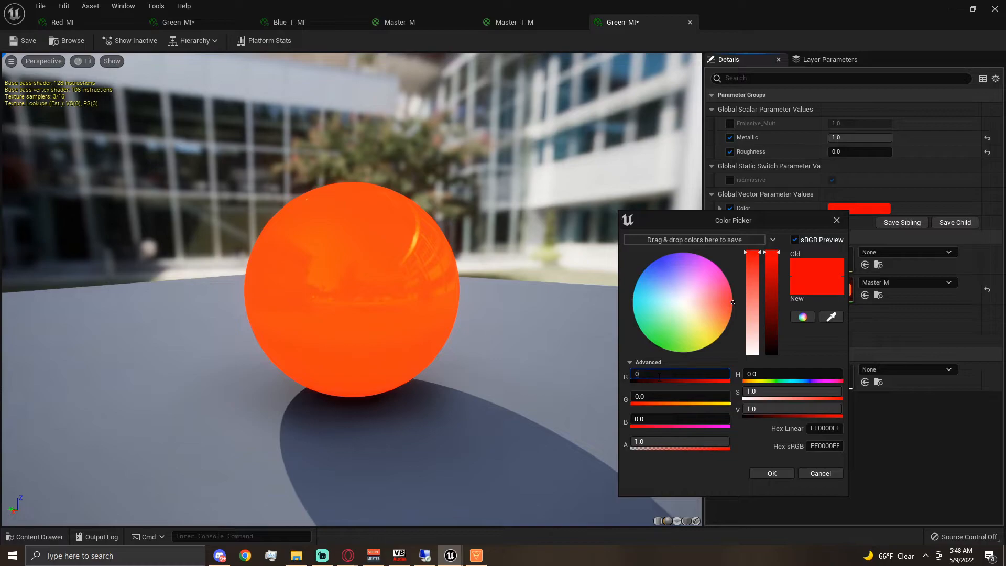
key(Return)
click(649, 399)
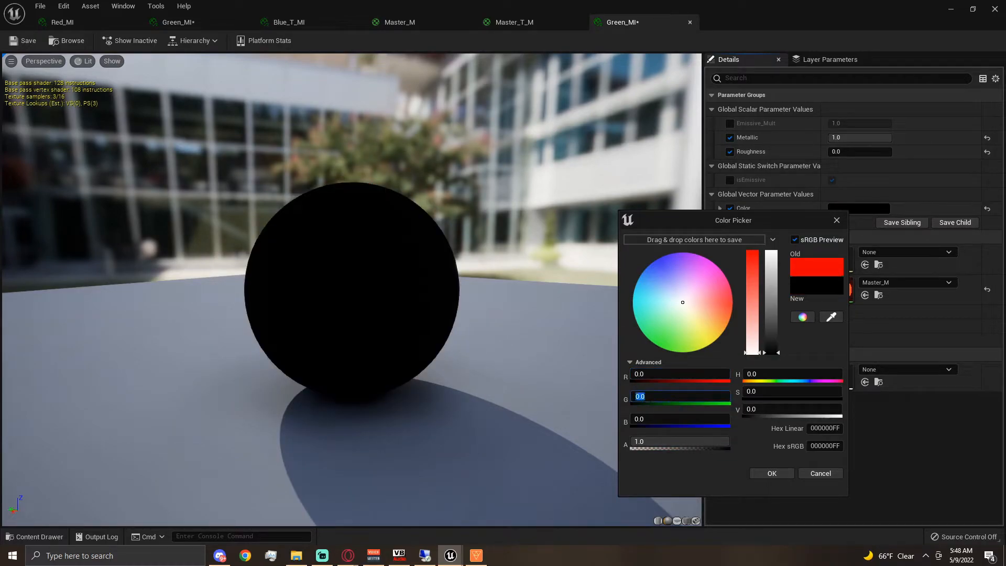
text(1)
key(Return)
click(788, 474)
click(19, 45)
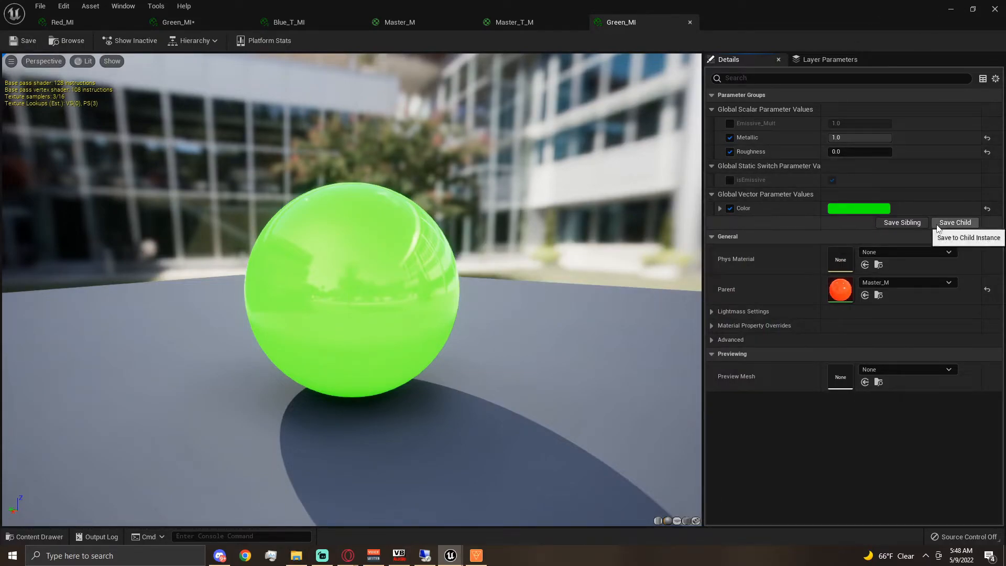
click(729, 180)
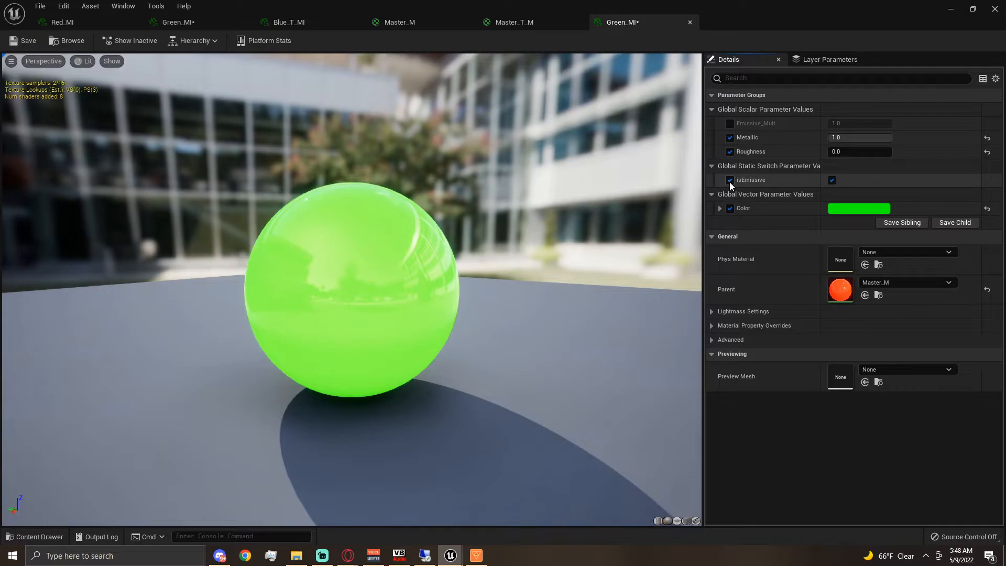
click(729, 180)
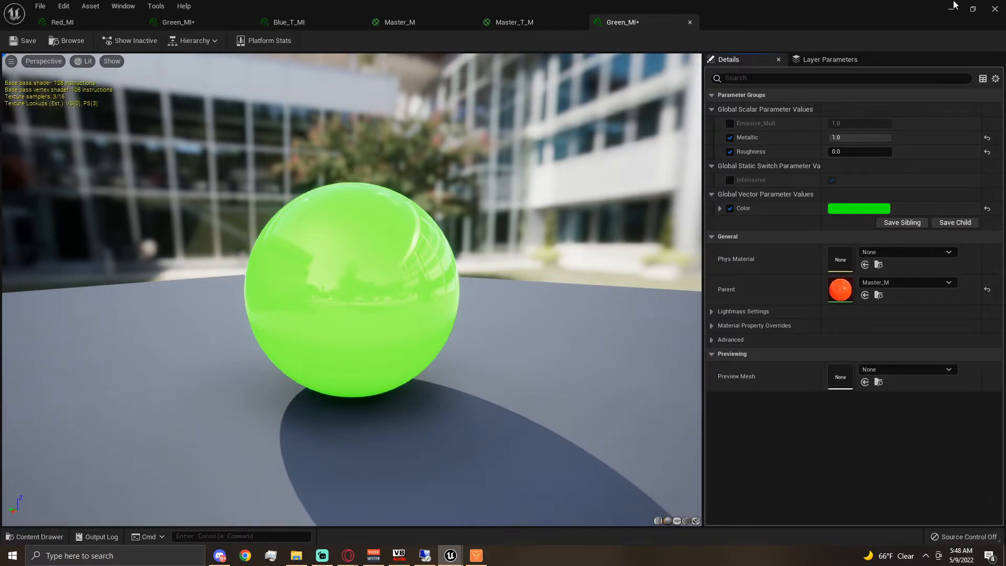
Step: Return to the level and assign Green_MI to Element 0 of MovingObject_BP3's Sphere component
click(953, 4)
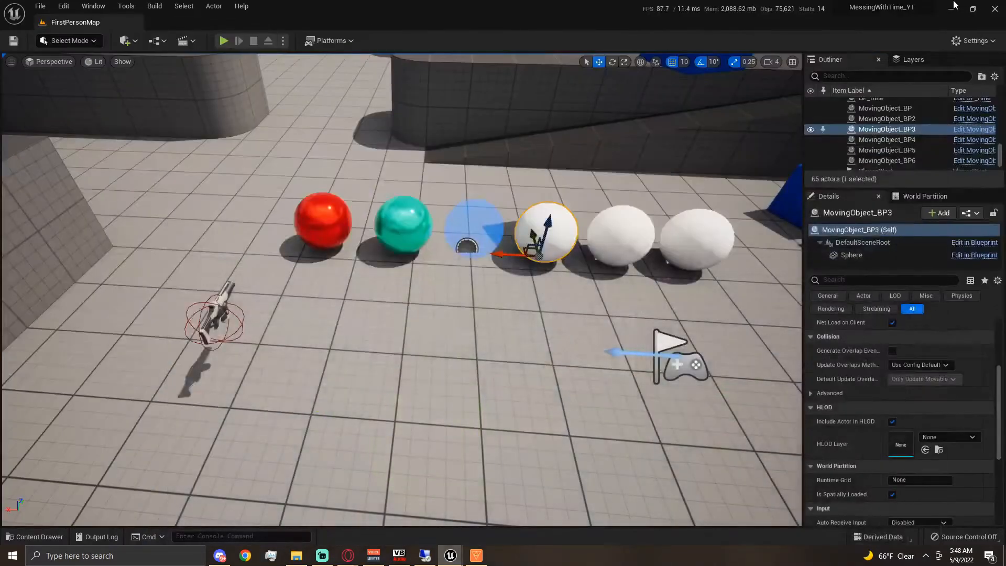
click(50, 532)
mouse_move(201, 461)
mouse_down()
mouse_move(487, 409)
mouse_move(203, 465)
mouse_up()
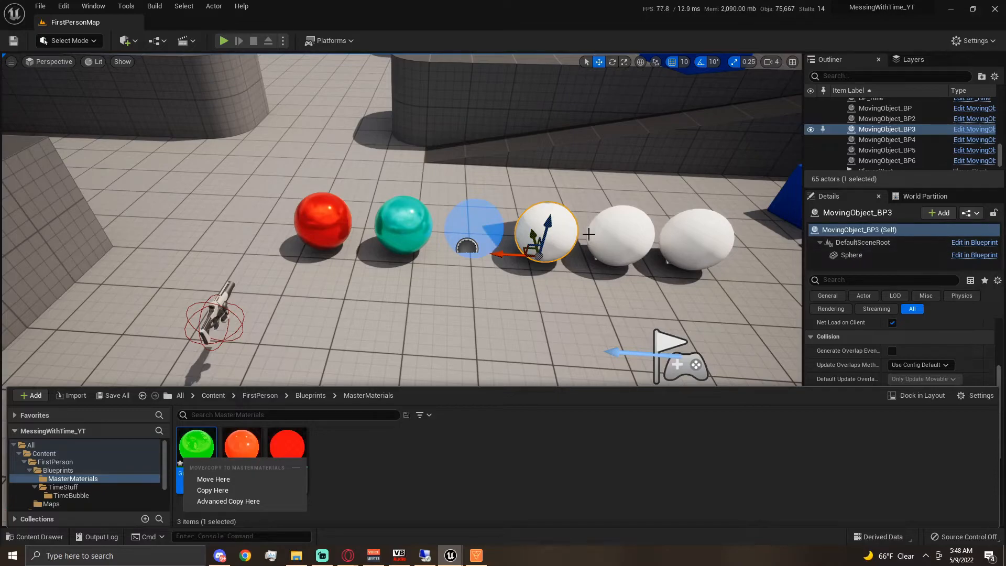
click(855, 256)
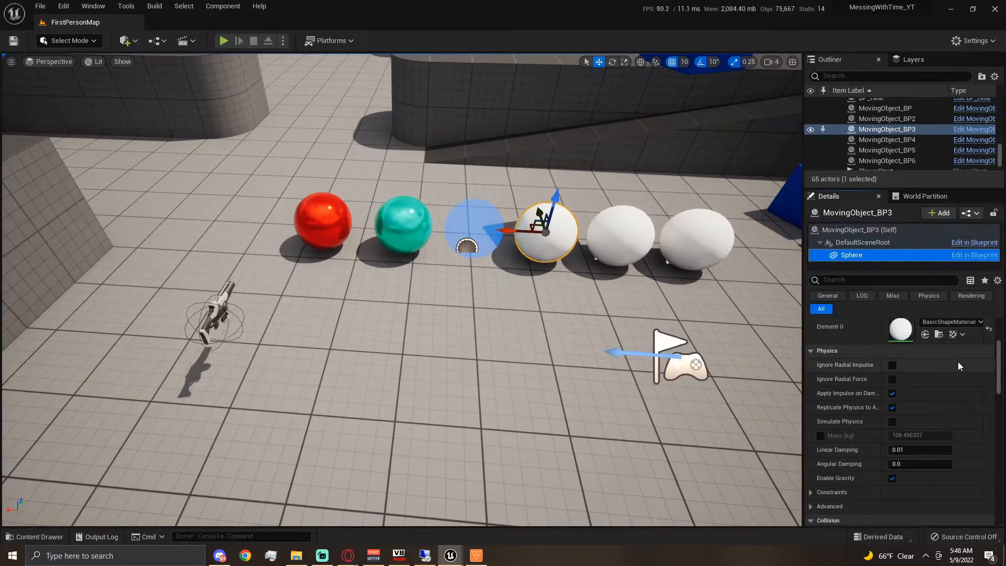
scroll(950, 370, up, 1)
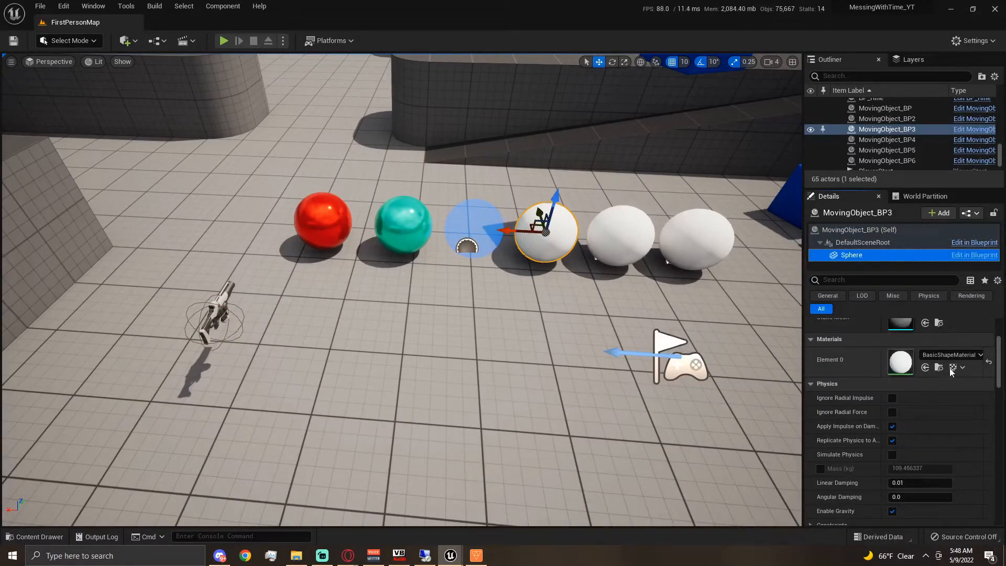
click(35, 537)
drag(189, 481, 899, 361)
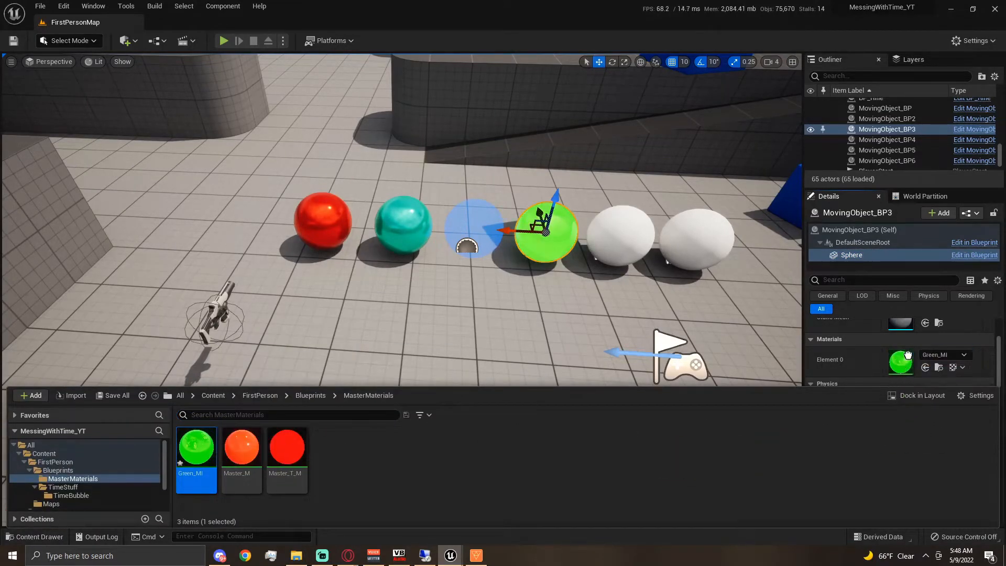
Step: Select the next white sphere, MovingObject_BP4, and create a material instance of Master_T_M named Blue_T_MI
mouse_move(528, 318)
right_down()
mouse_move(545, 301)
mouse_move(527, 318)
right_up()
key(w)
key(s)
right_drag(581, 395, 496, 318)
click(496, 318)
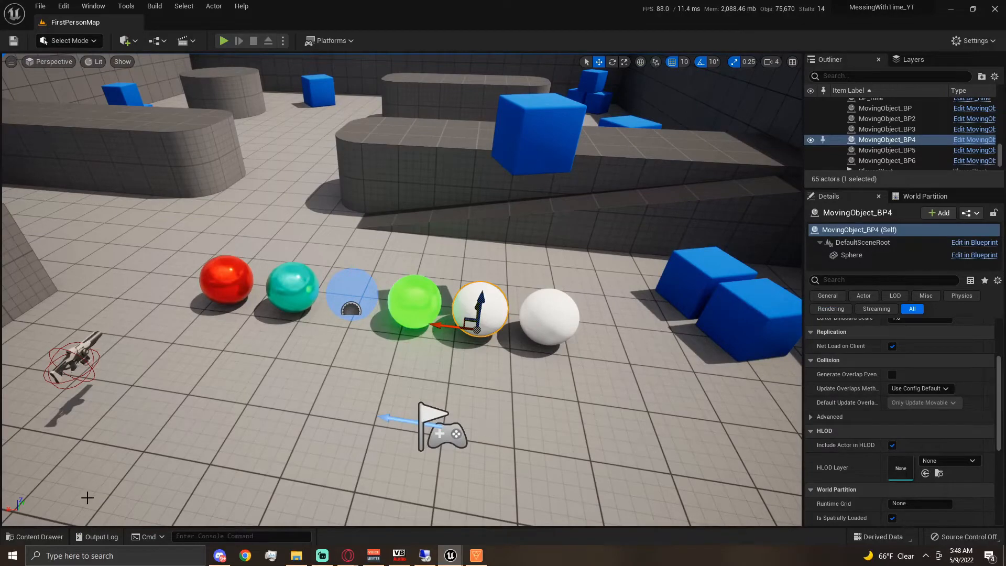
click(37, 535)
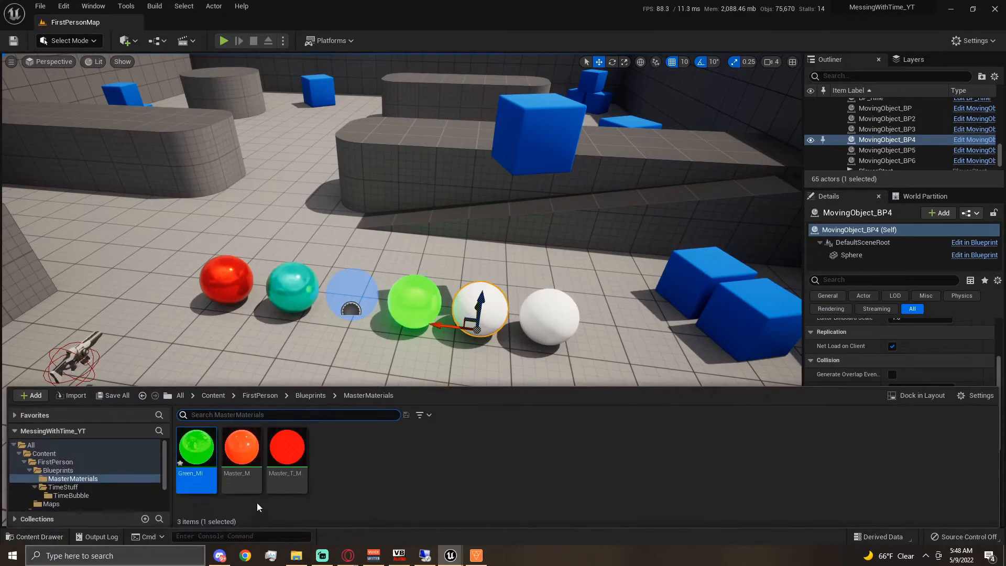
click(284, 451)
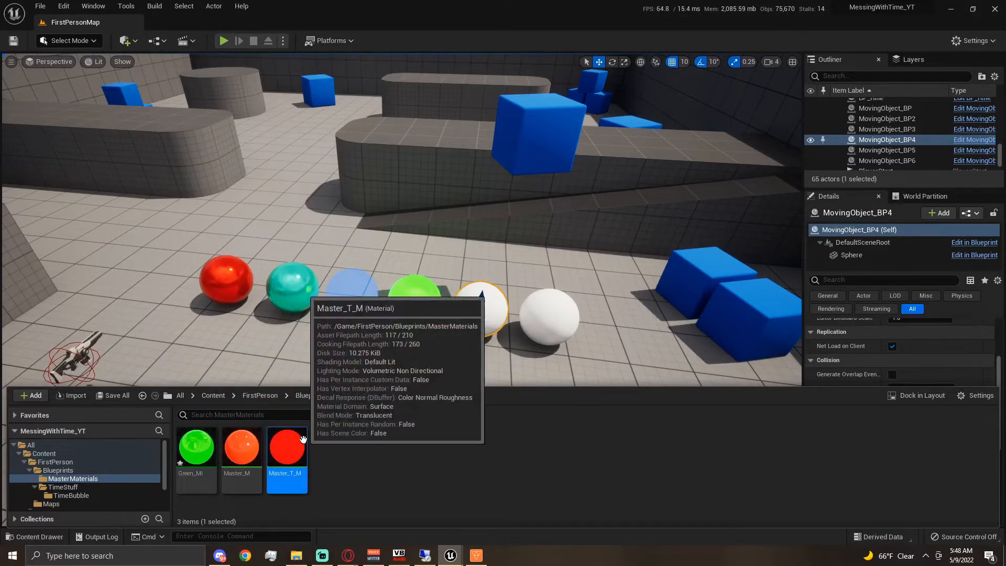
right_click(296, 448)
click(388, 196)
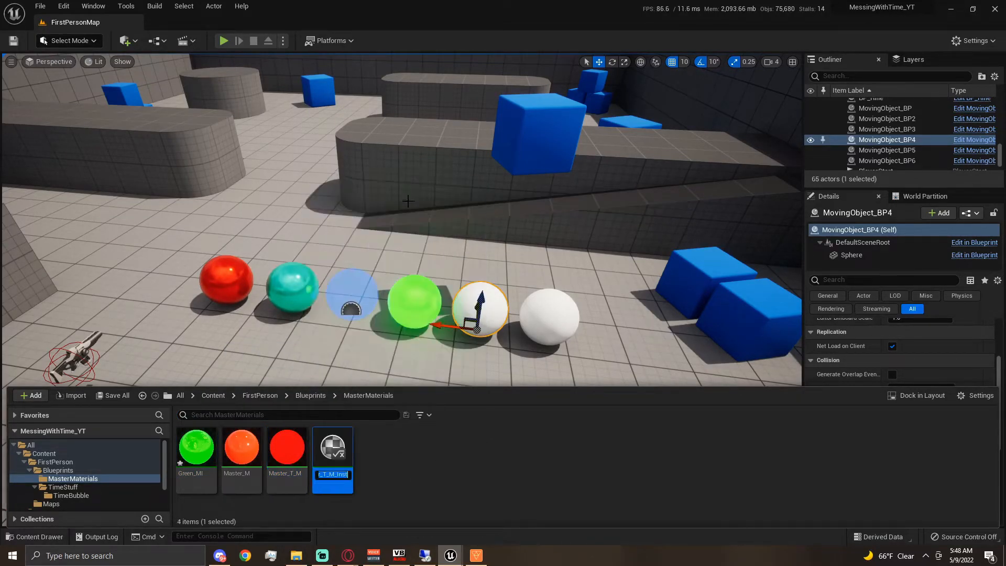
text(Blue)
key(Return)
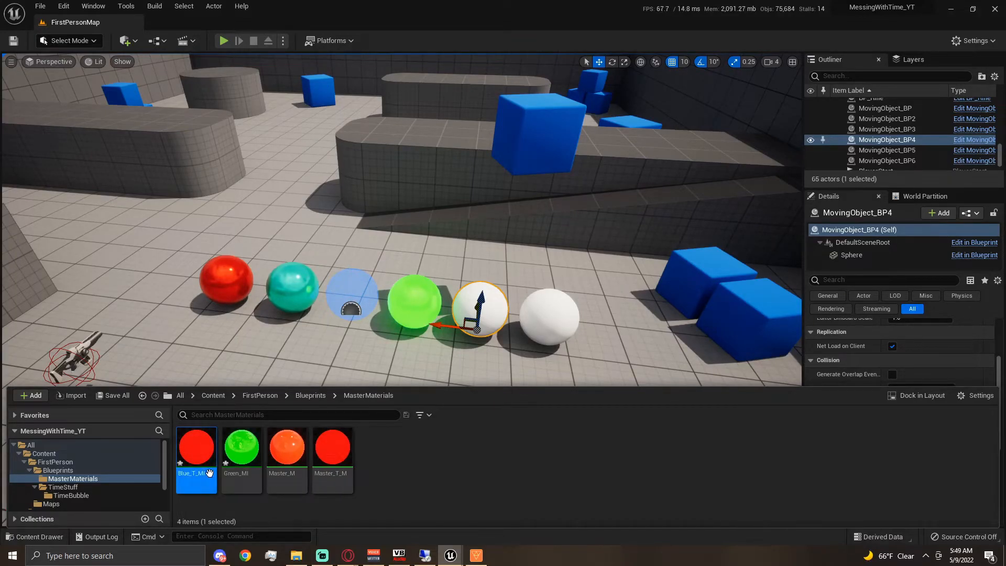
Step: Open Blue_T_MI and override isEmissive and Emissive_Mult, trying a multiplier of 5 and ending on 10
double_click(197, 454)
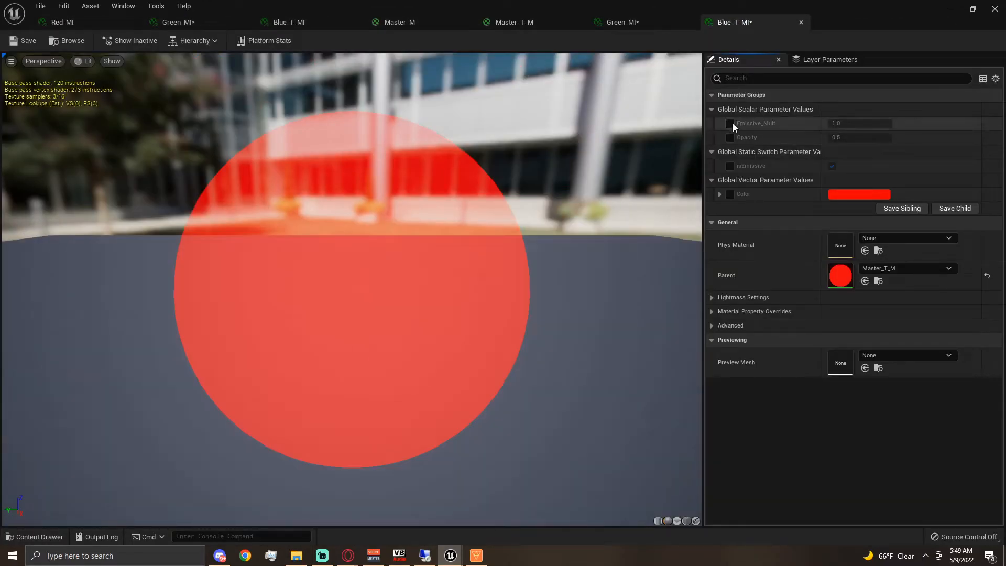
click(730, 166)
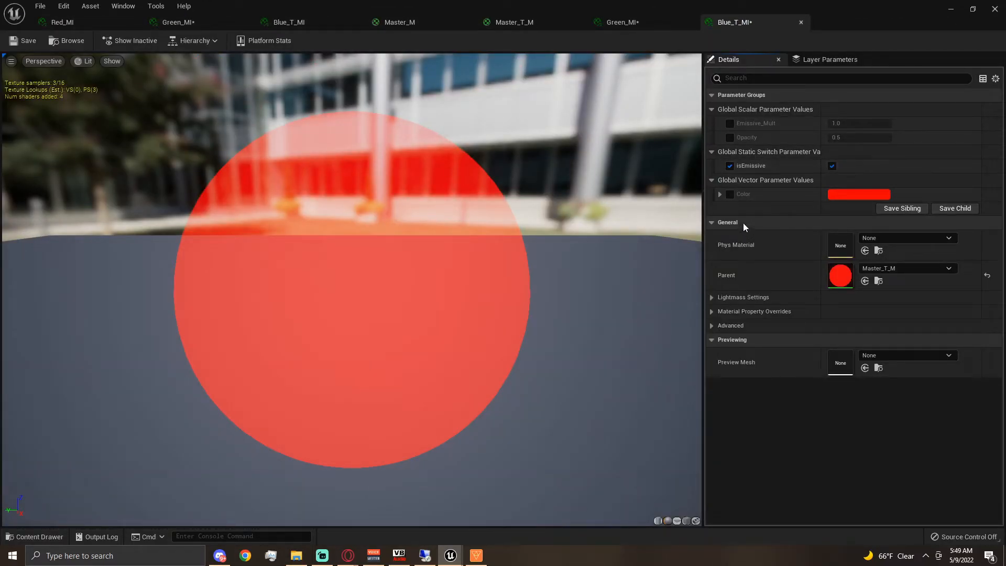
click(730, 123)
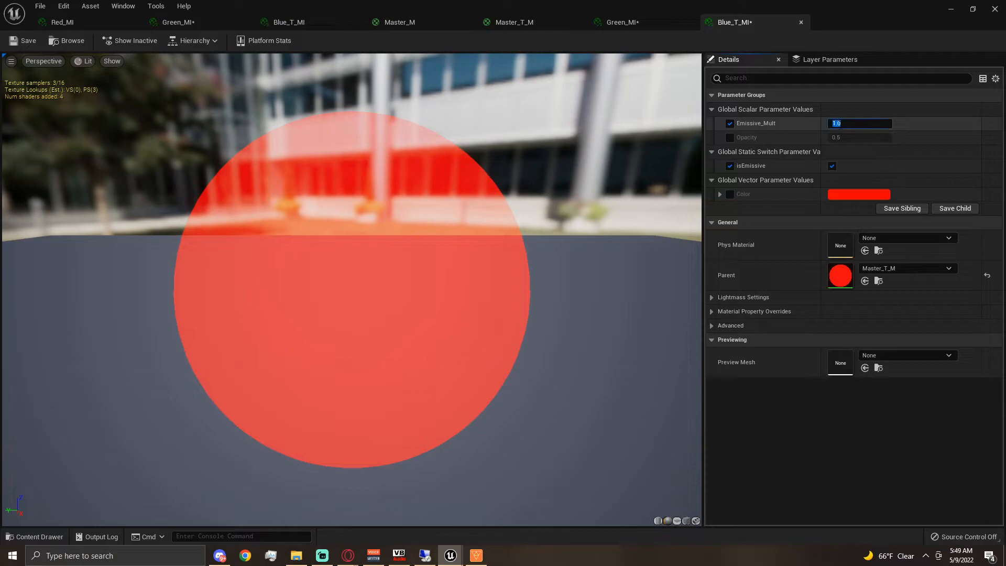
text(5)
key(Return)
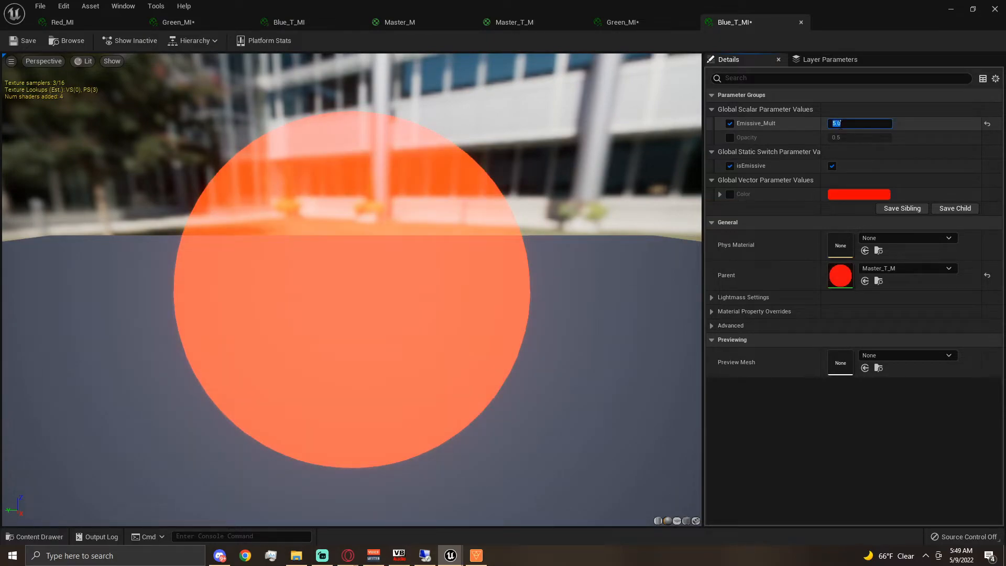
key(Return)
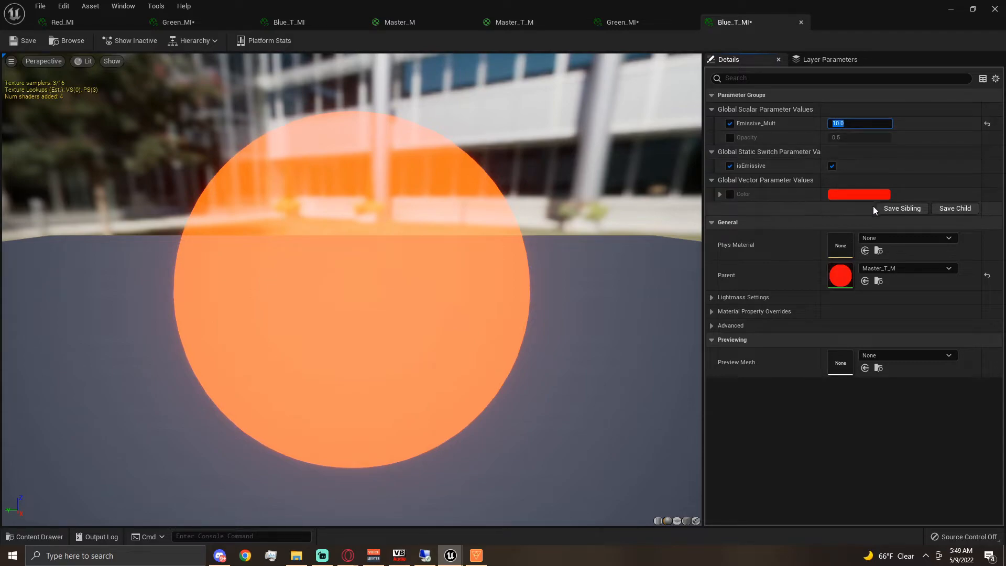
Step: Override Blue_T_MI's Opacity with 0.25
click(729, 137)
click(864, 137)
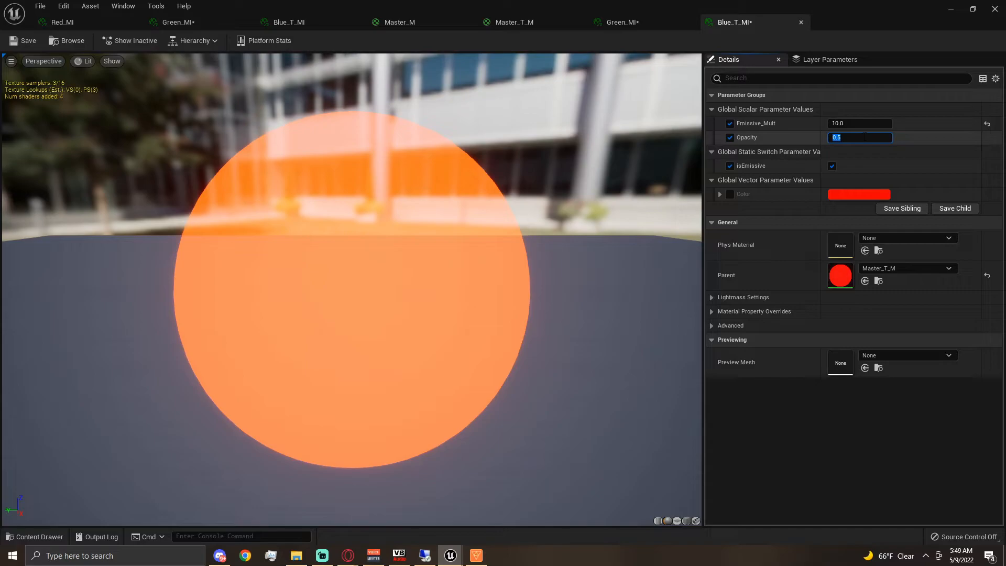
text(.25)
key(Return)
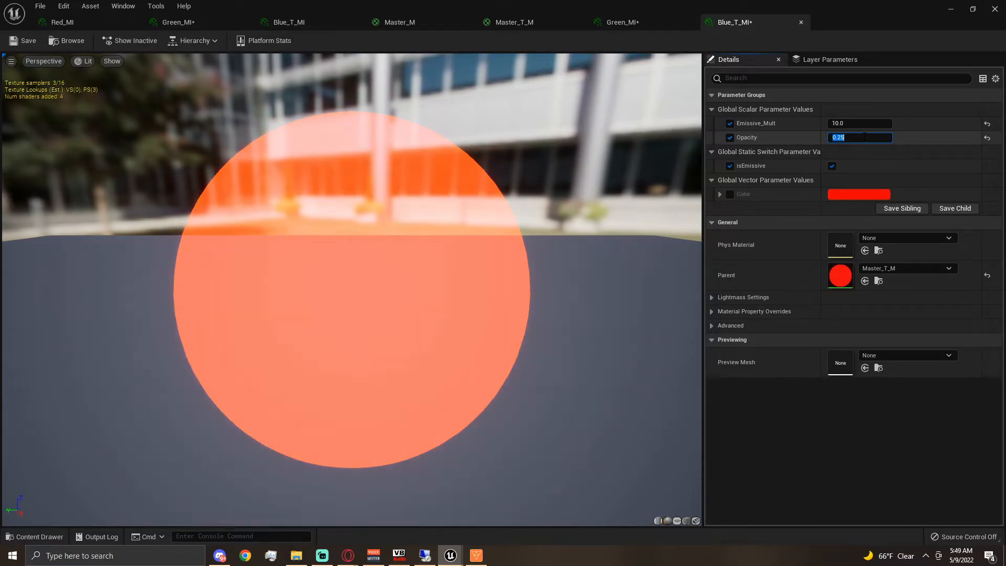
Step: Override Blue_T_MI's Color with pure blue (R 0, B 1)
click(725, 198)
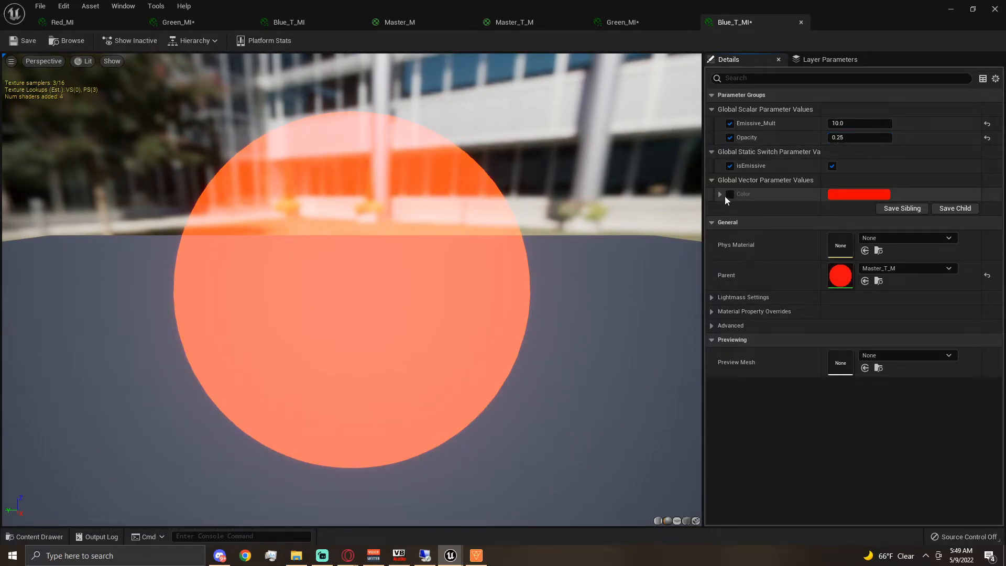
click(845, 193)
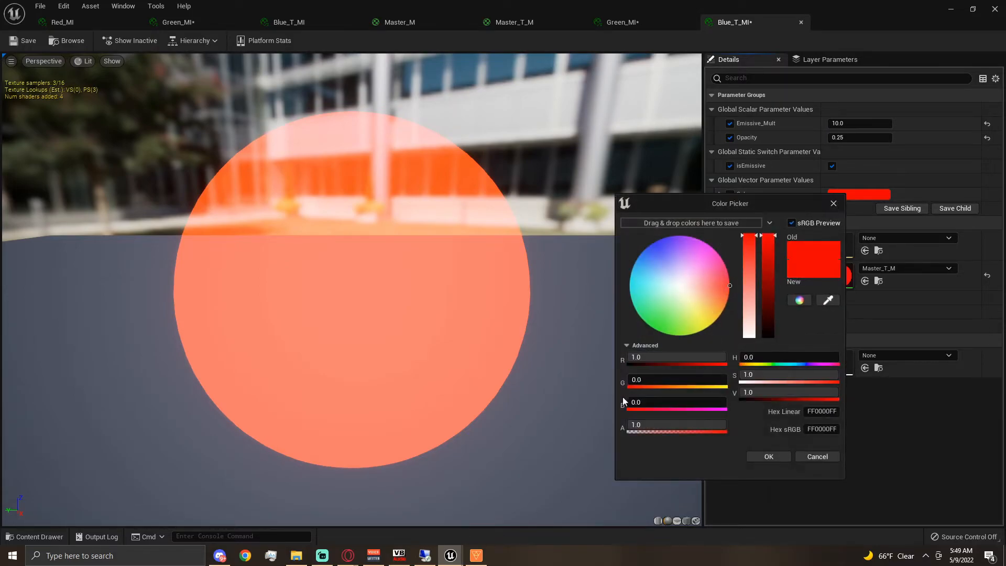
click(633, 405)
text(1)
click(642, 360)
text(0)
key(Return)
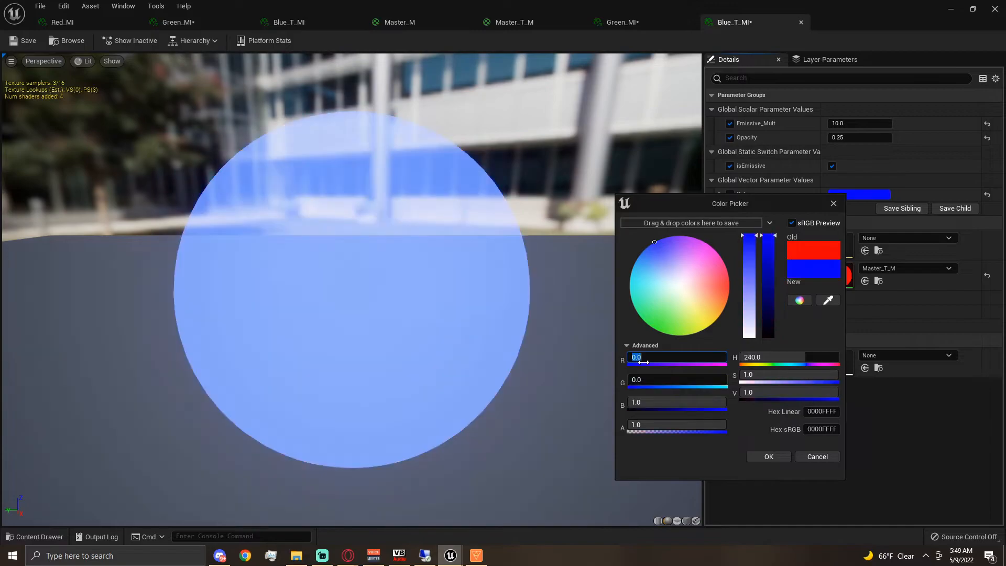
click(782, 456)
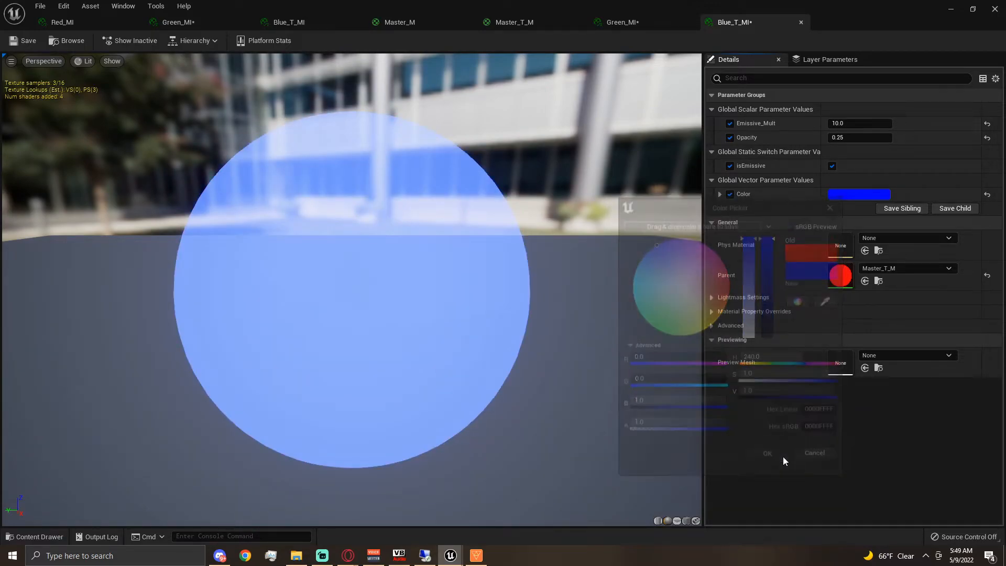
Step: Raise Blue_T_MI's Emissive_Mult to 25 and save the material instance
click(859, 123)
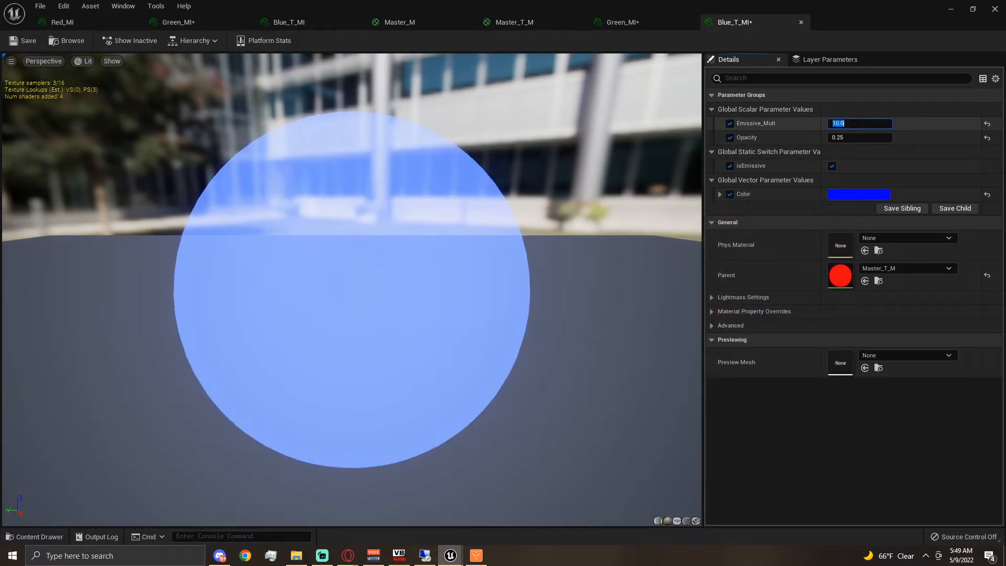
key(Return)
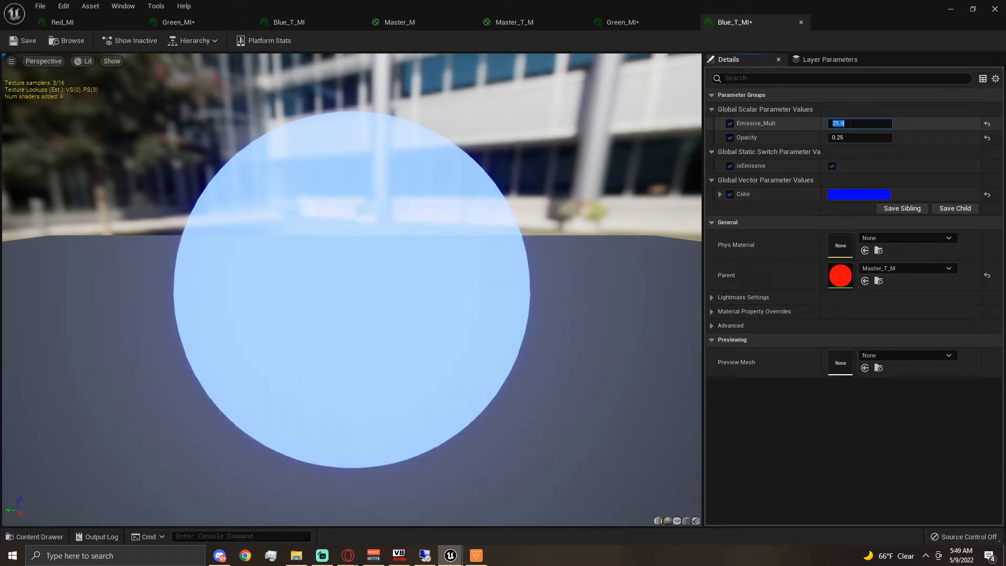
click(21, 41)
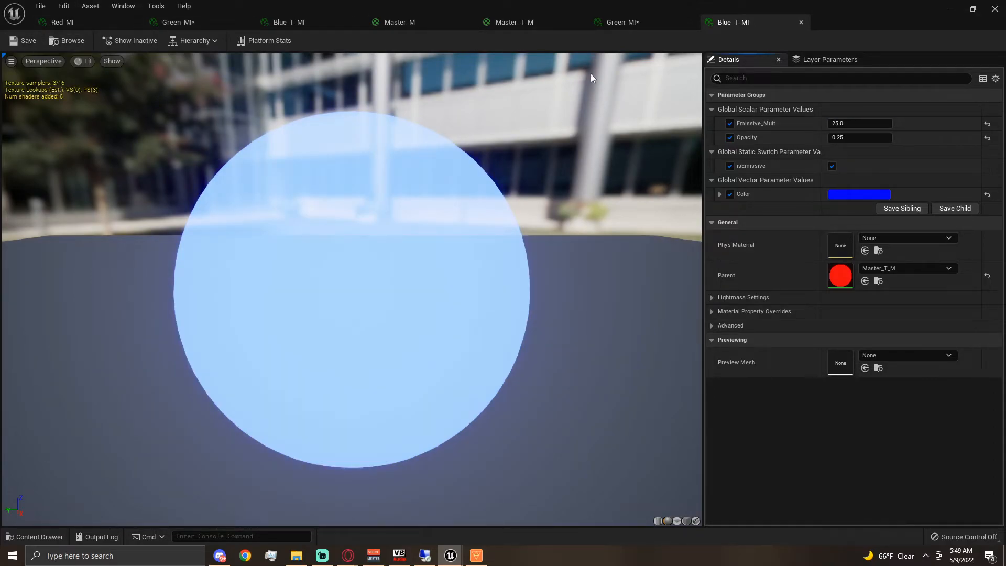
Step: Return to the level and assign Blue_T_MI to Element 0 of MovingObject_BP4's Sphere component
click(950, 11)
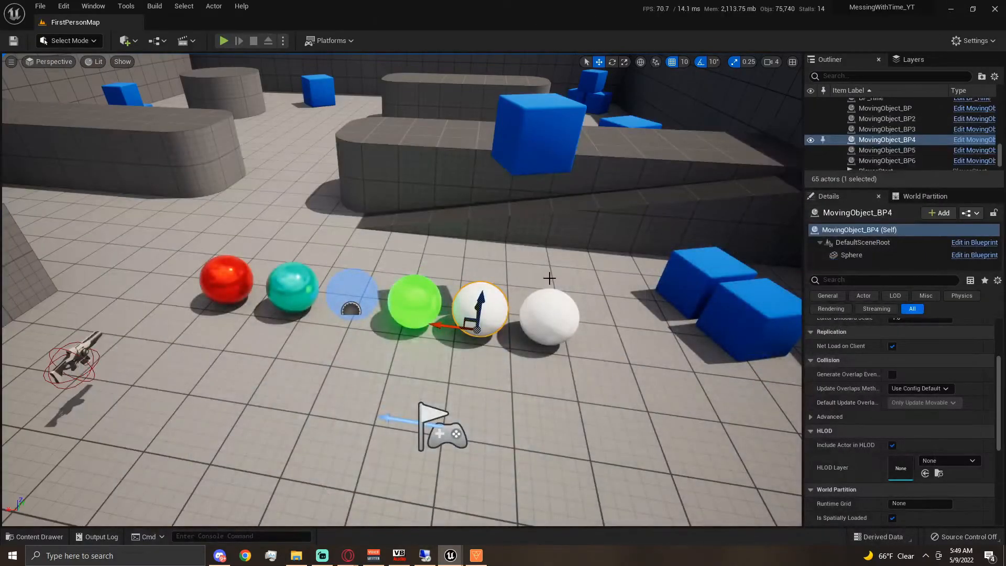
click(35, 536)
drag(196, 451, 462, 467)
click(852, 256)
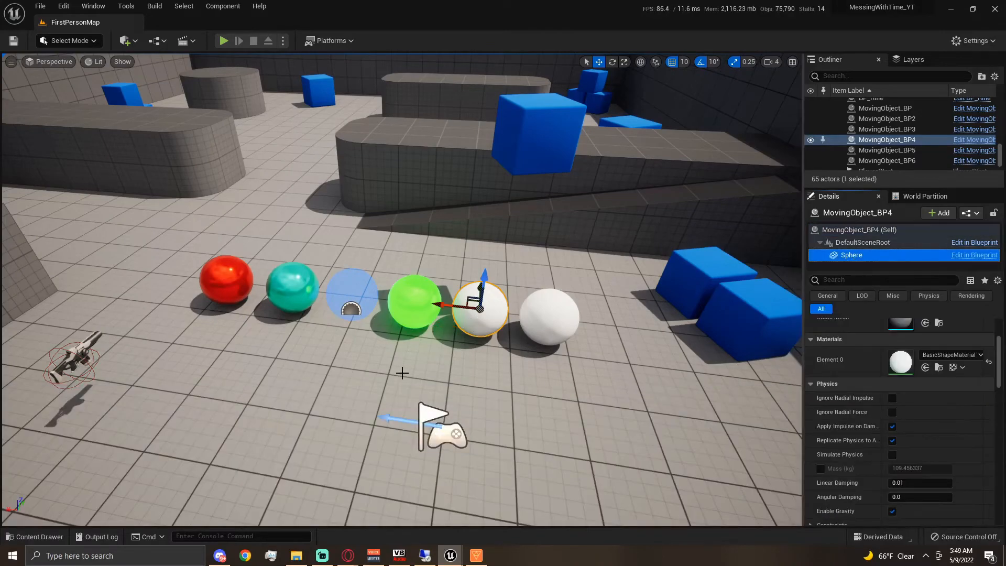
click(51, 537)
drag(197, 448, 918, 355)
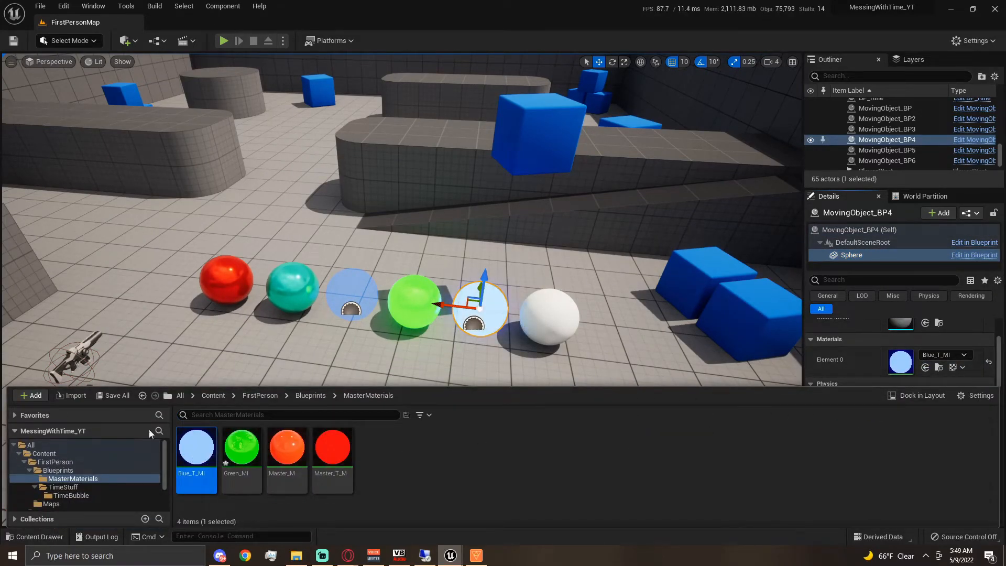
Step: Apply Blue_T_MI to the rear of the two blue cubes beside the ramp, SM_ChamferCube17, and select that cube
drag(195, 449, 684, 368)
drag(692, 307, 692, 306)
right_drag(692, 307, 469, 231)
click(469, 231)
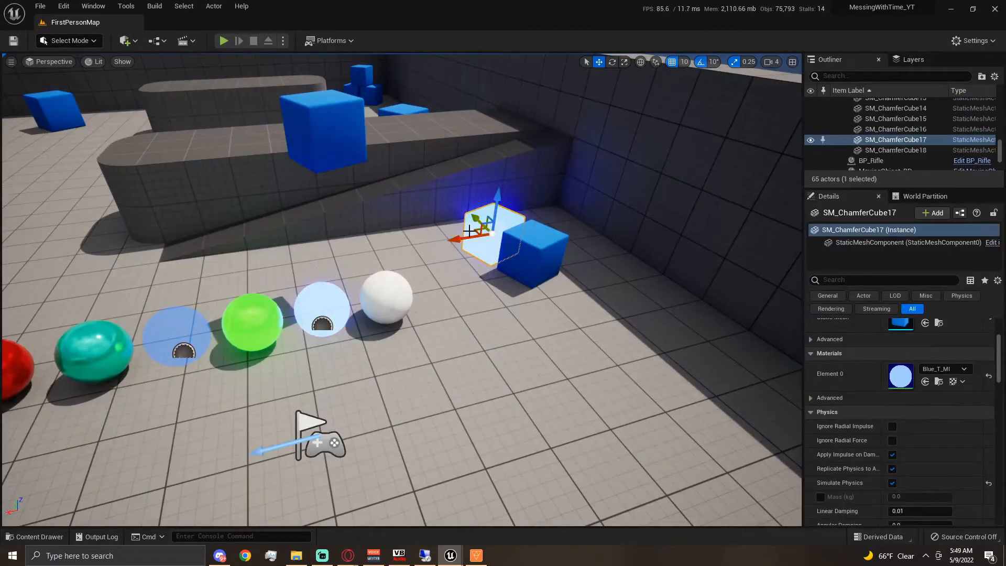
Step: Move SM_ChamferCube17 against the side wall, undoing and redoing the move to compare its glow on the surroundings
drag(473, 231, 643, 271)
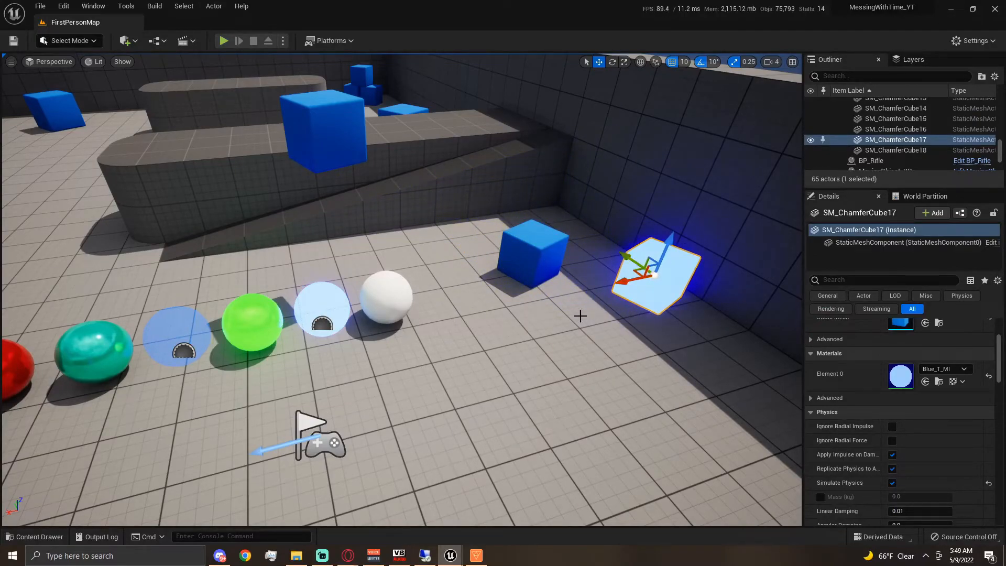
key(ctrl+z)
key(ctrl+y)
key(ctrl+z)
key(ctrl+y)
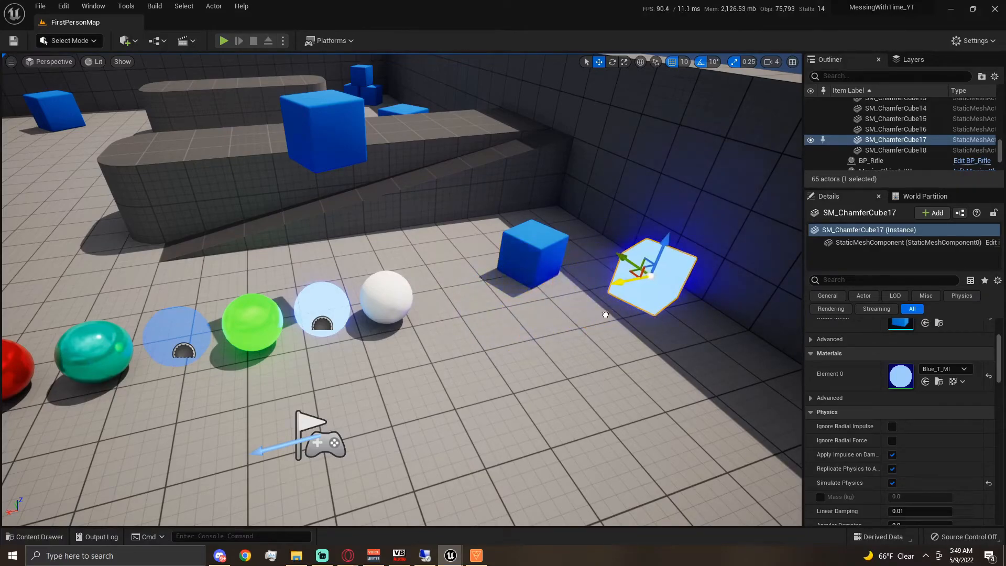
Step: Examine the row of spheres up close and compare the emissive glow they cast on the floor and neighbours
scroll(510, 395, up, 3)
right_drag(509, 395, 496, 363)
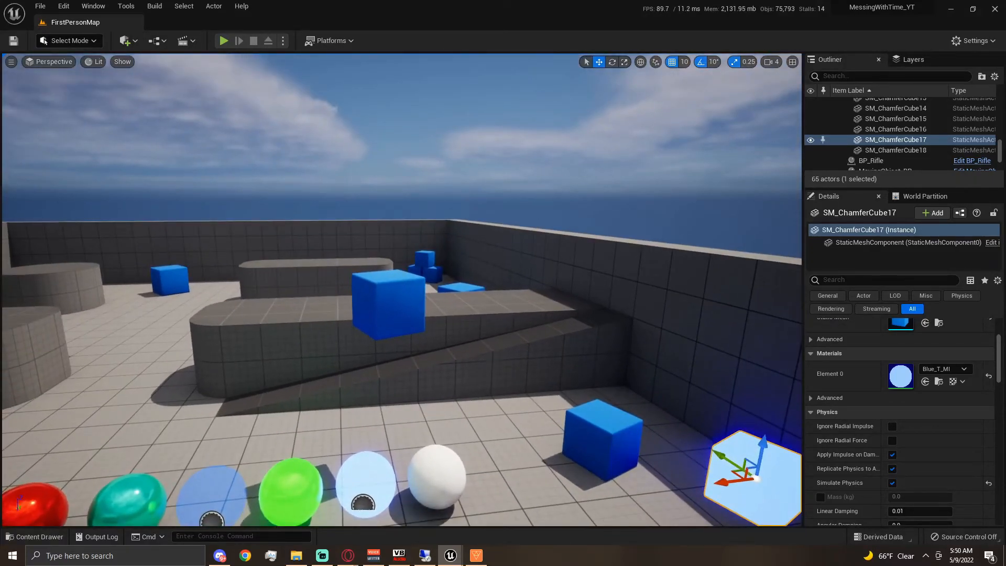
click(545, 199)
key(s)
right_drag(545, 199, 432, 204)
key(w)
key(s)
key(a)
key(w)
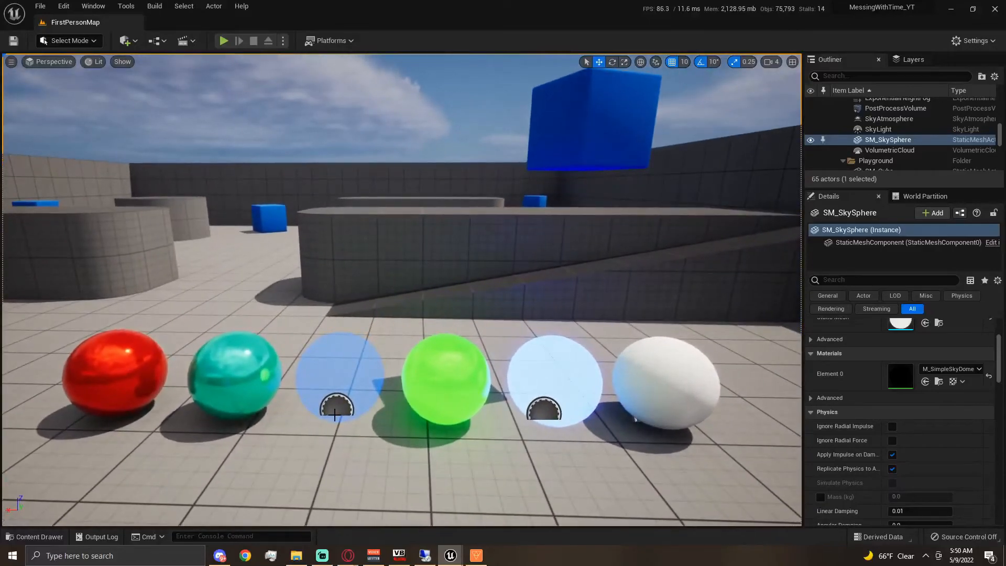
Step: Create a child material instance of Green_MI in the MasterMaterials folder and name it Yellow
click(340, 373)
click(543, 411)
click(629, 382)
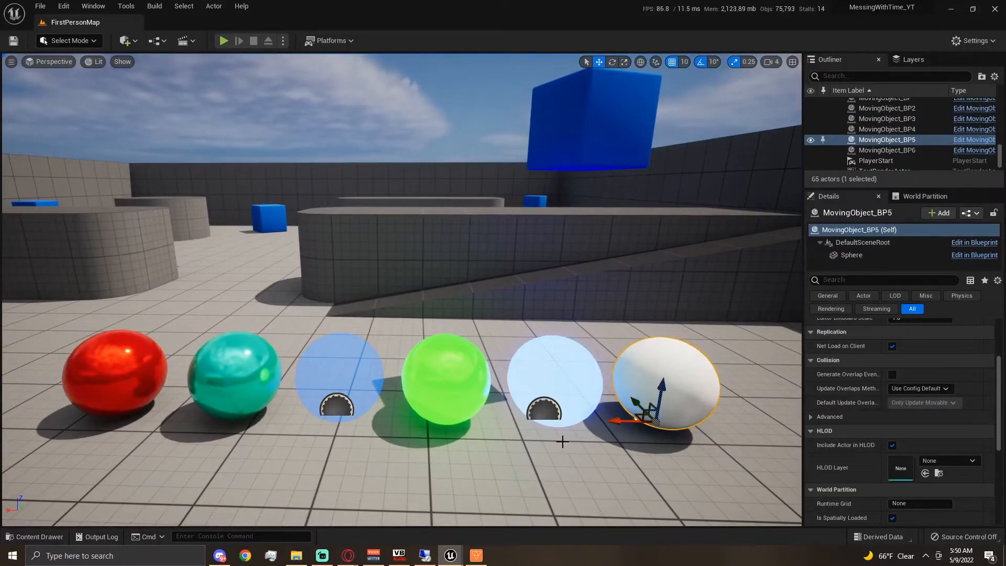
click(56, 537)
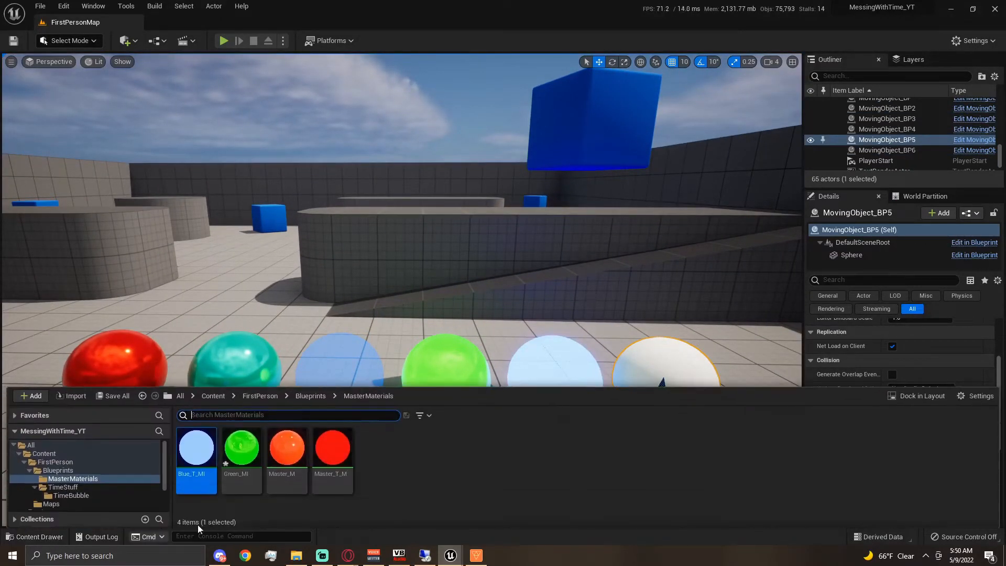
right_click(241, 449)
click(301, 189)
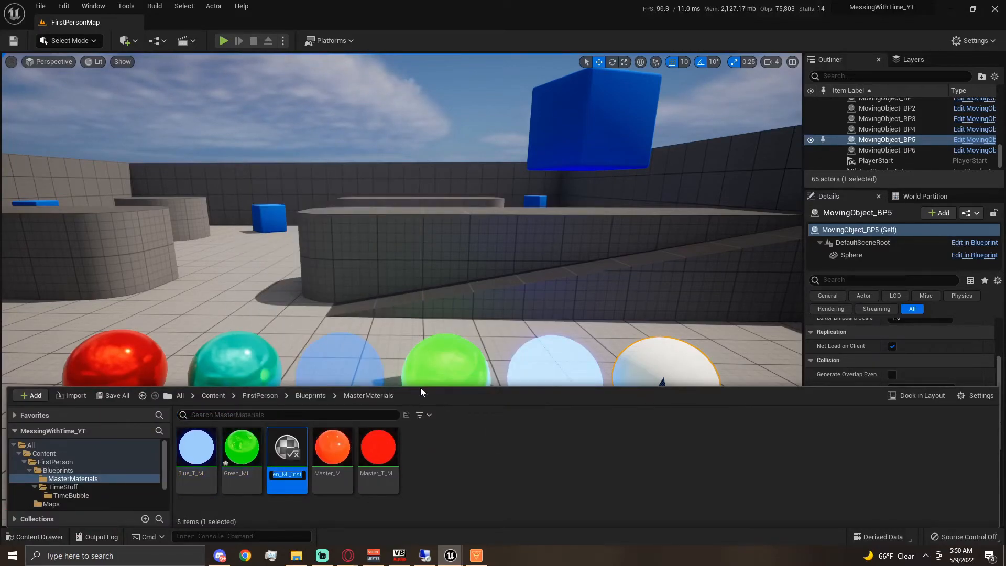
text(Yellow)
key(Return)
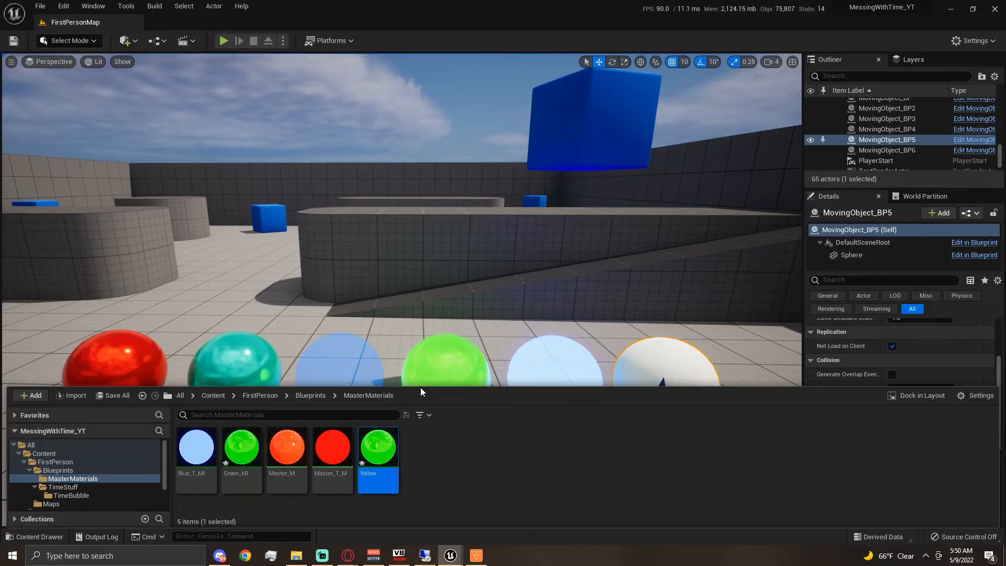
Step: Open Yellow, override its Emissive_Mult with 50, and enable the Metallic and Roughness overrides with Roughness at 1.0
double_click(393, 443)
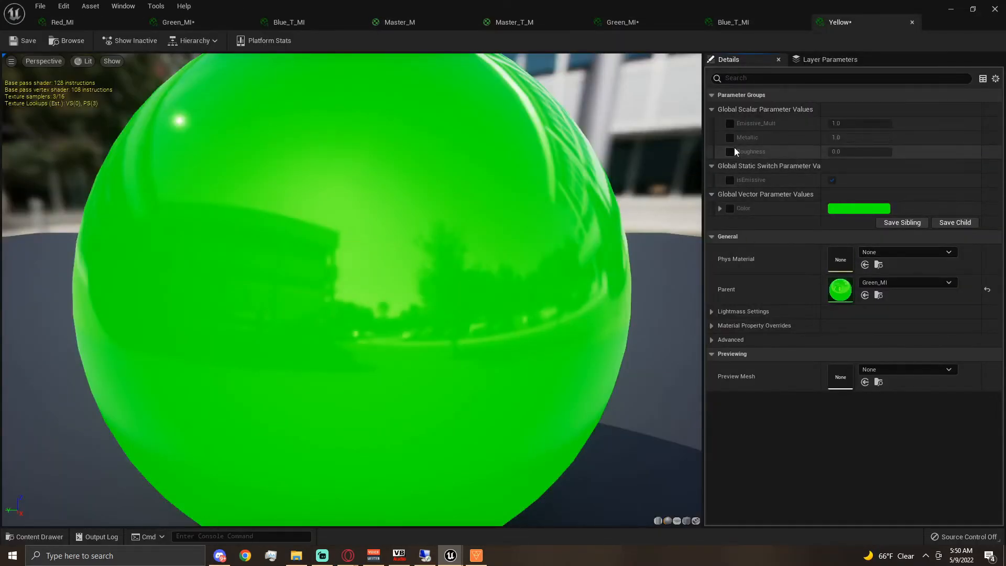
click(729, 124)
click(869, 125)
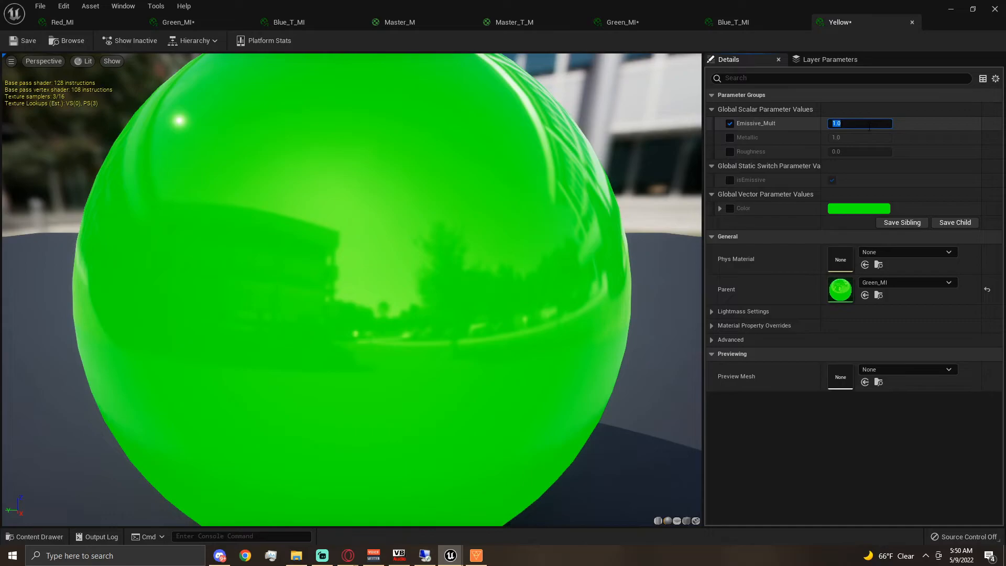
text(50)
key(Return)
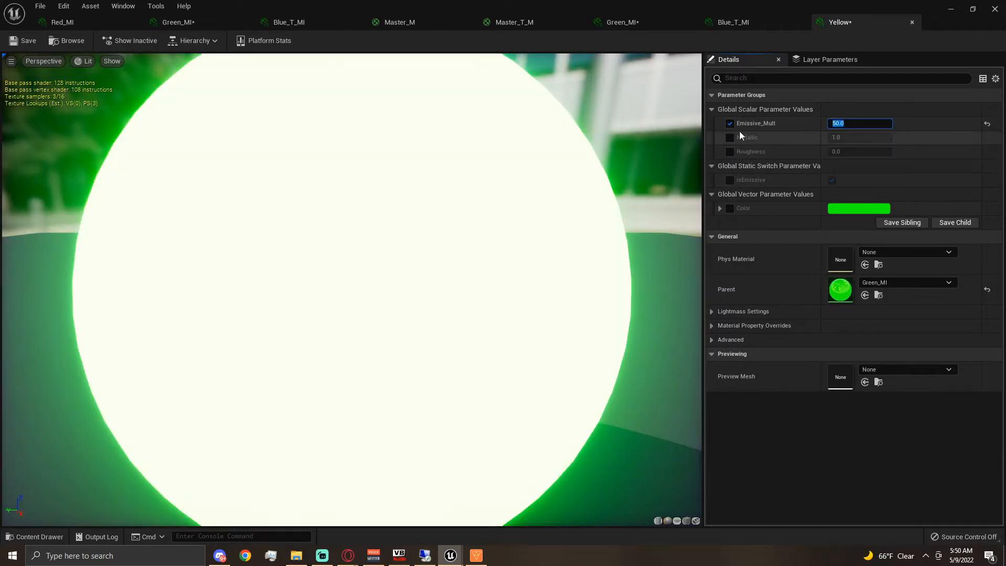
click(729, 138)
click(729, 152)
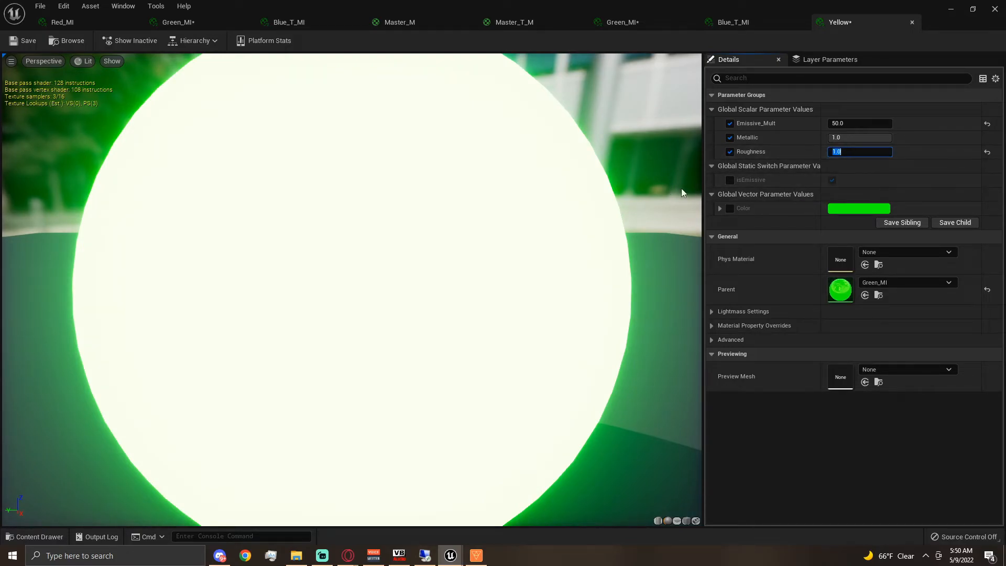
Step: Override isEmissive and Color in Yellow, pick a bright yellow, save the instance and return to the level
click(730, 178)
click(729, 208)
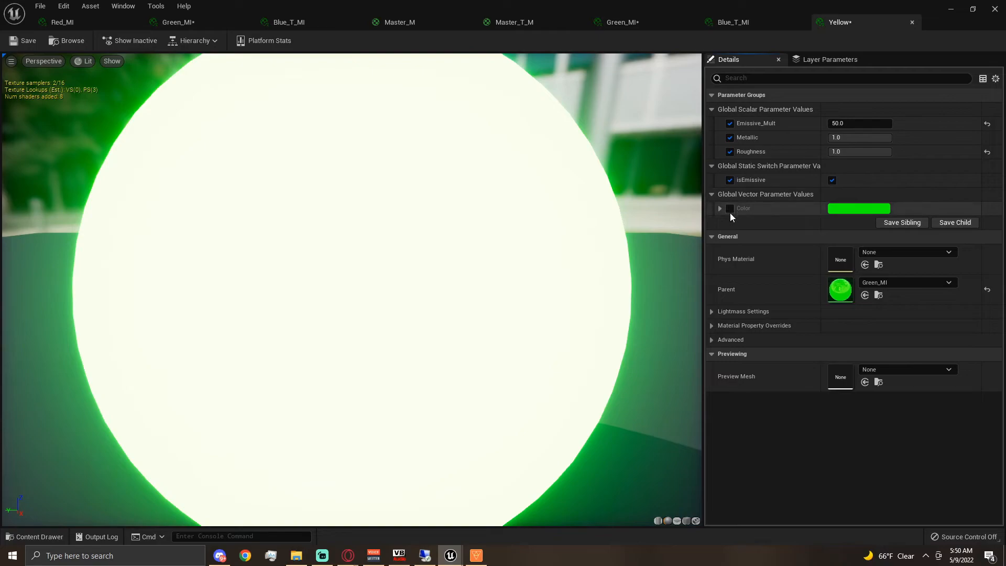
click(842, 209)
click(648, 310)
drag(661, 321, 719, 360)
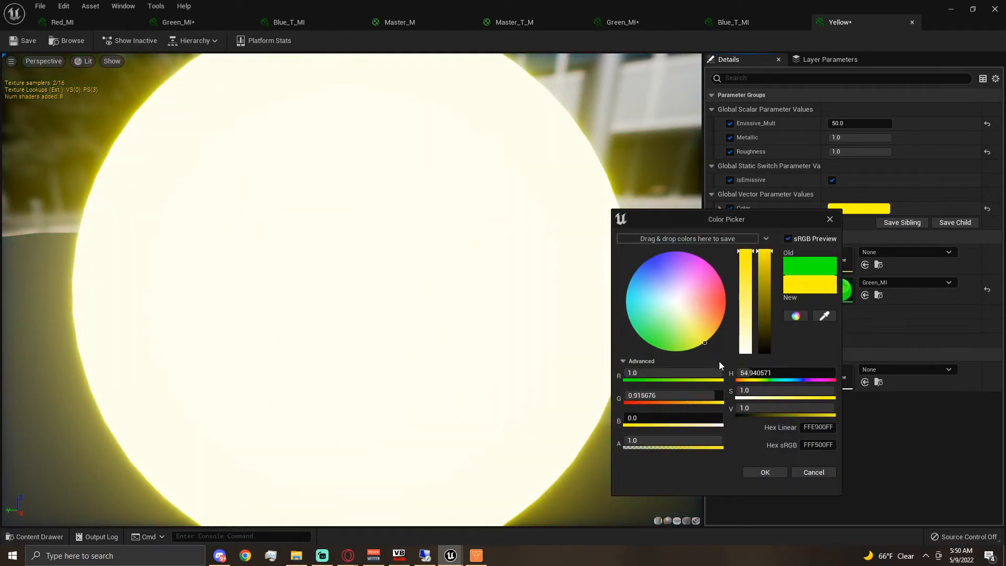
click(775, 471)
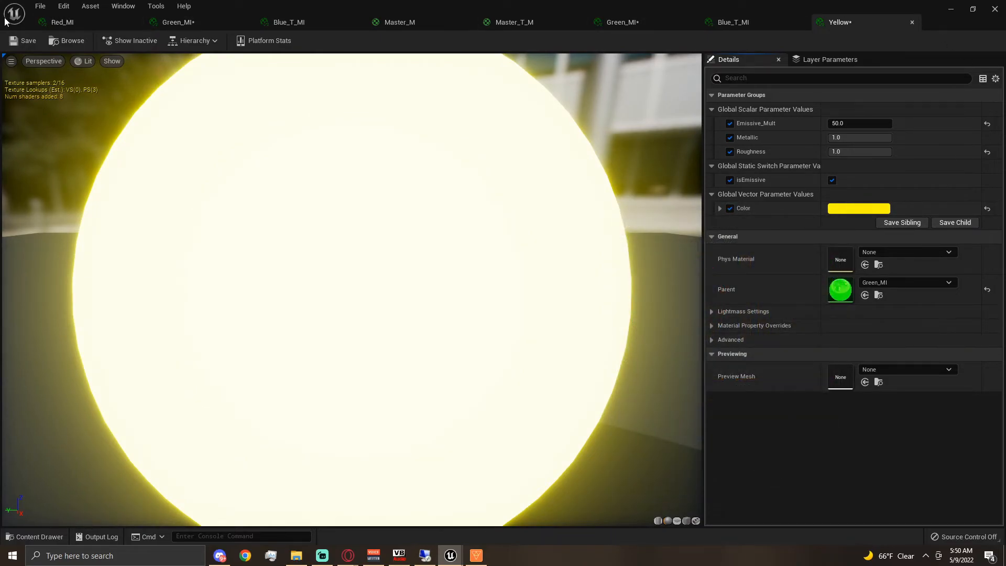
click(20, 44)
click(953, 6)
Step: Override isEmissive in Green_MI and turn it off, save the instance and return to the level
right_drag(348, 361, 377, 397)
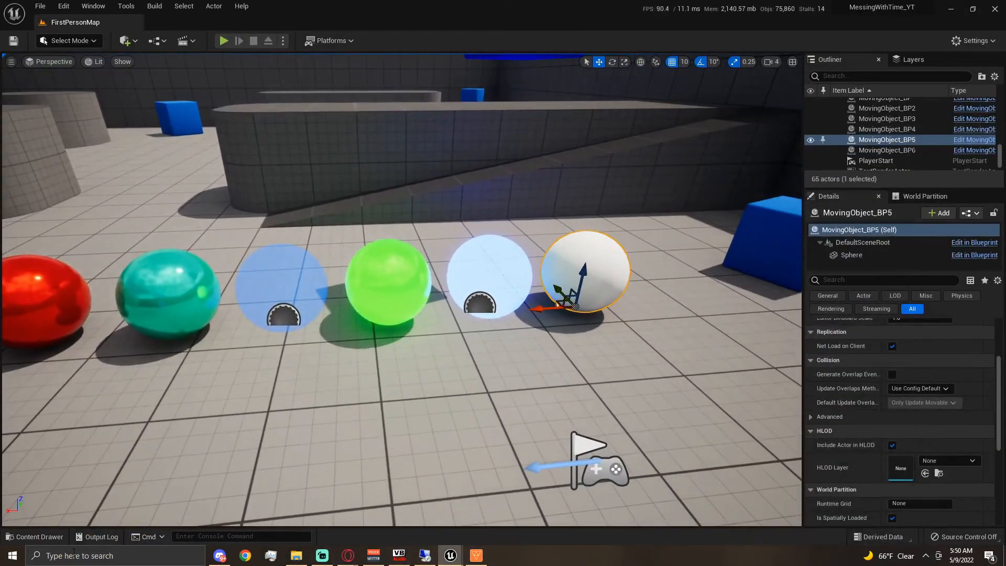
click(371, 316)
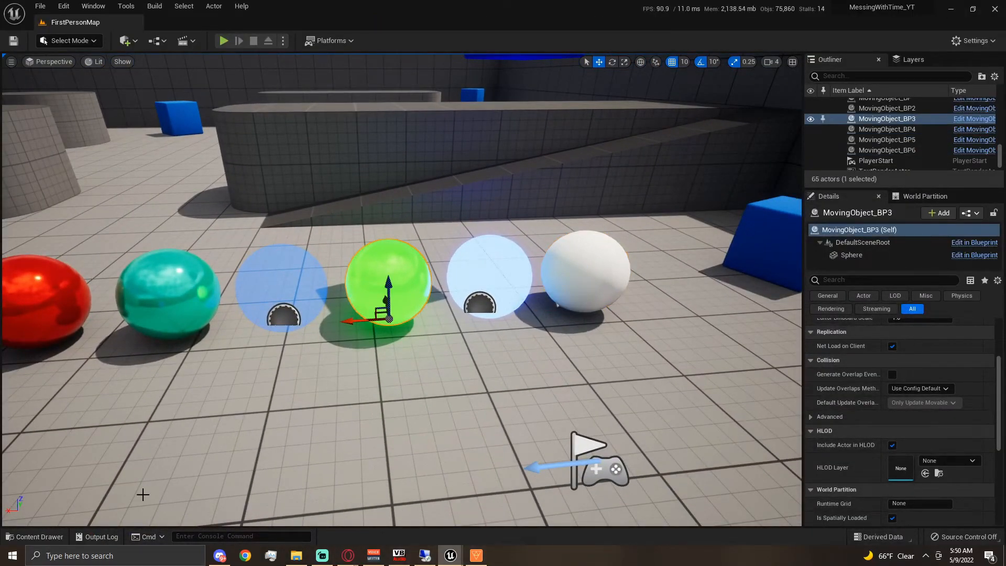
click(34, 536)
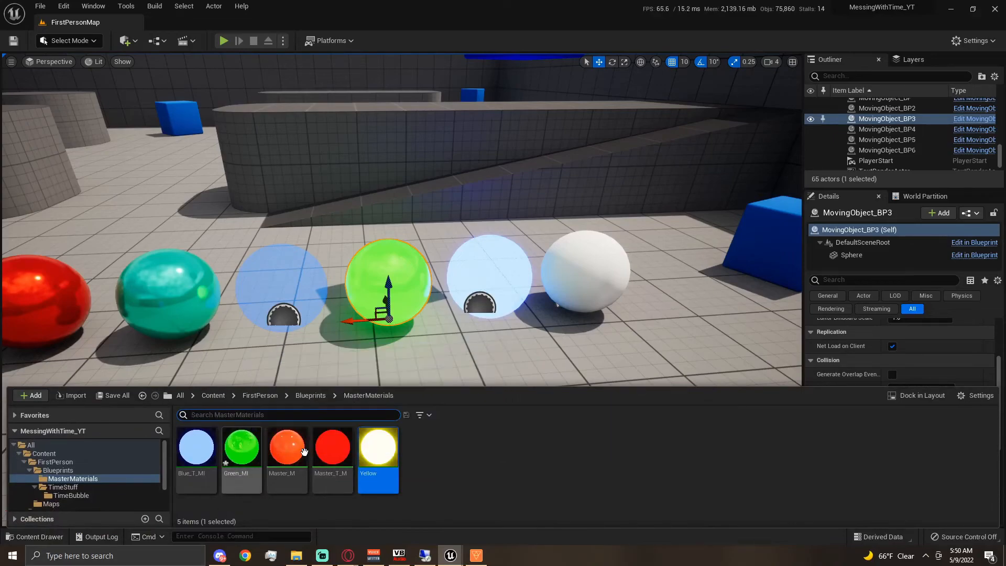
double_click(241, 446)
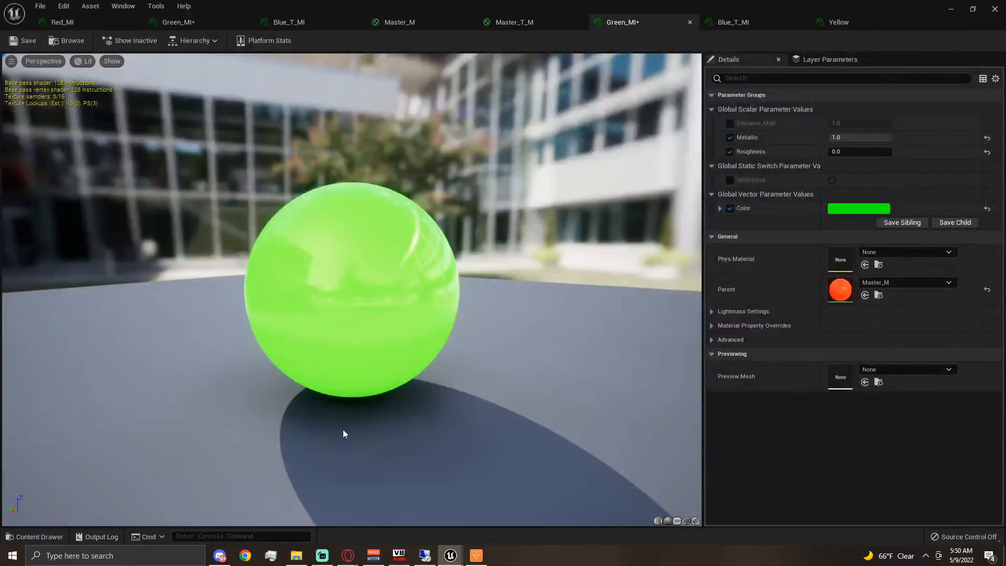
click(729, 180)
click(835, 179)
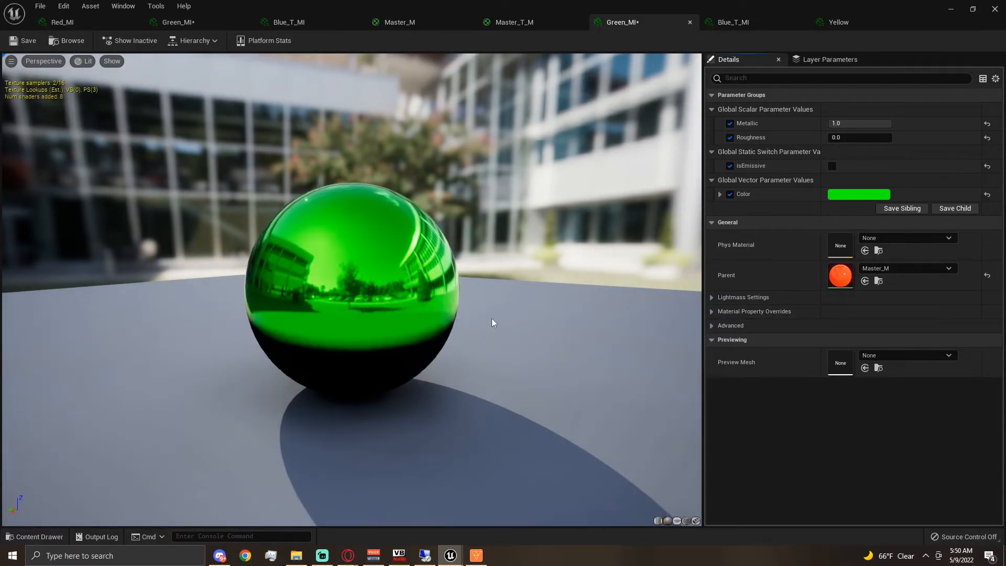
click(15, 42)
click(950, 9)
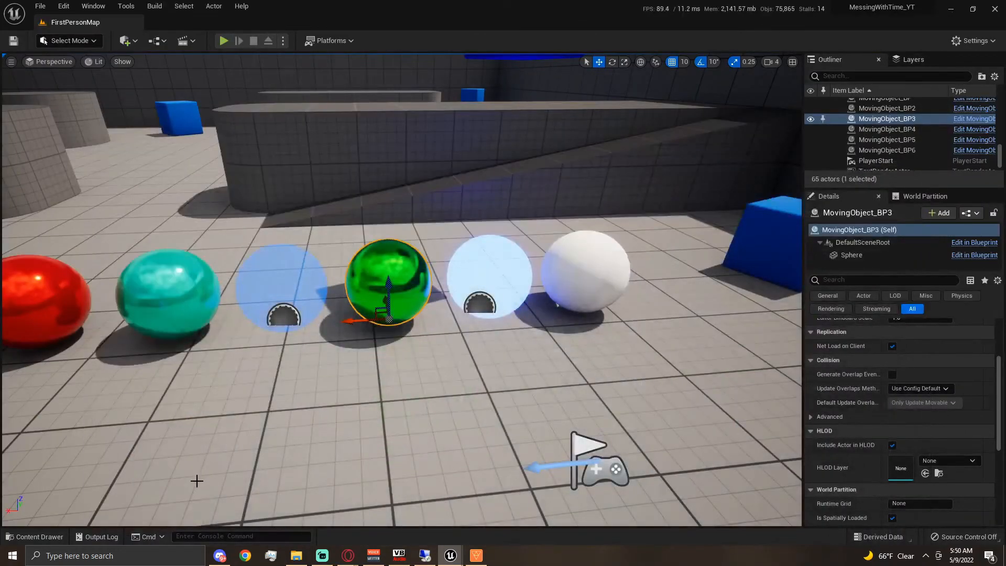
Step: Assign the Yellow material to Element 0 of the Sphere component on the white sphere, MovingObject_BP5
click(39, 537)
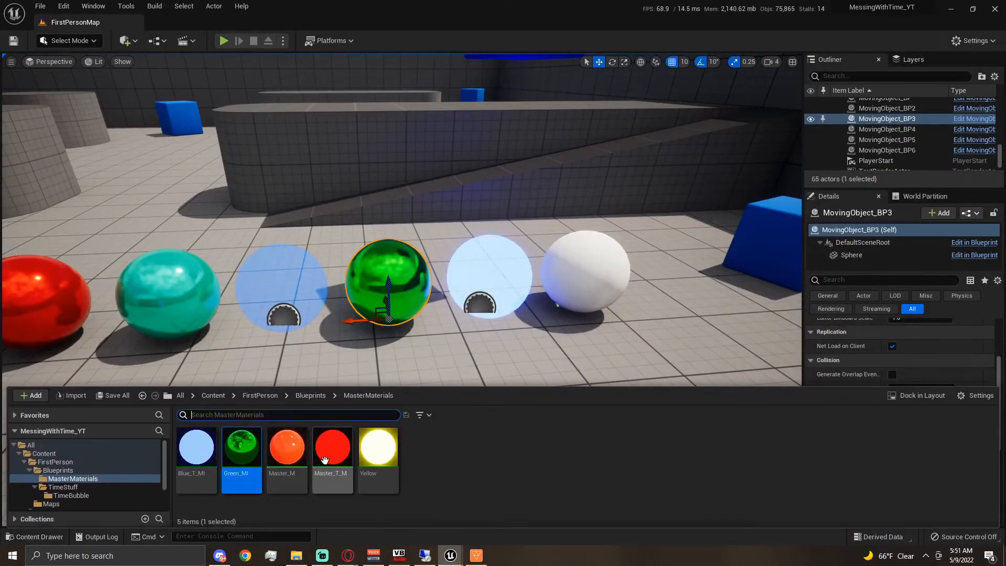
click(582, 272)
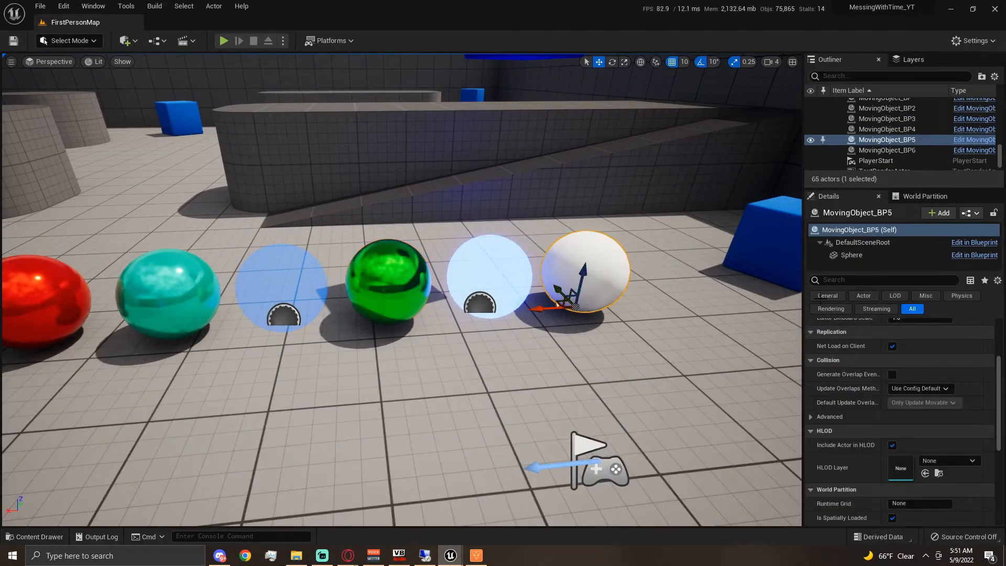
click(854, 255)
click(40, 537)
drag(378, 448, 902, 358)
Step: Try moving only the Sphere component of MovingObject_BP5 to the side wall, and undo the move
right_drag(566, 316, 676, 325)
right_drag(409, 264, 408, 265)
key(s)
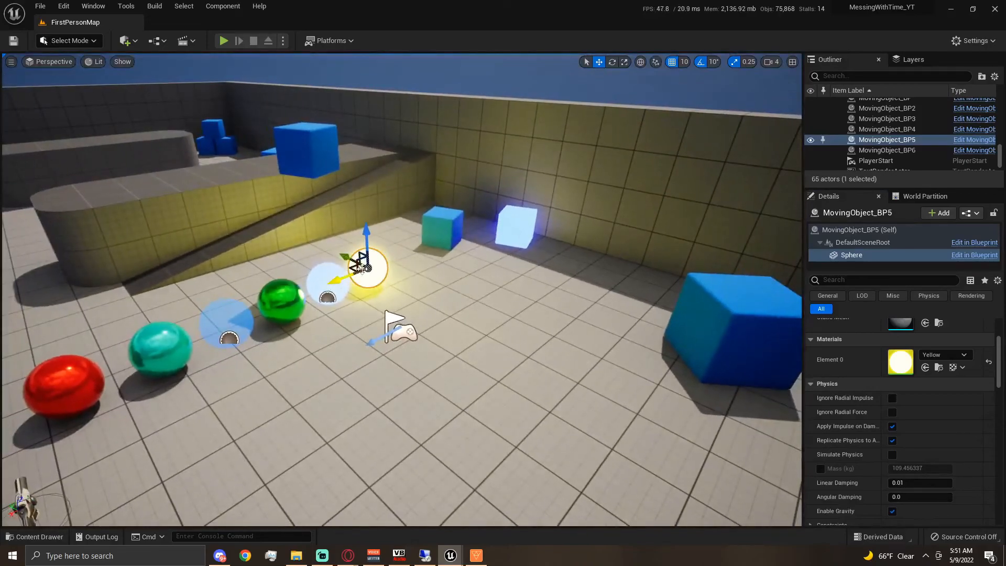
drag(358, 265, 567, 246)
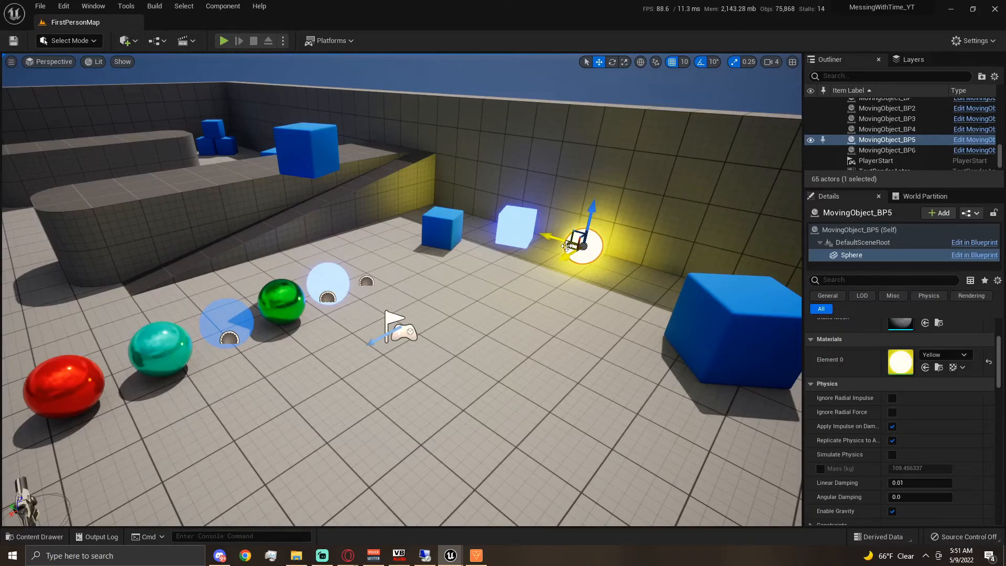
key(ctrl+z)
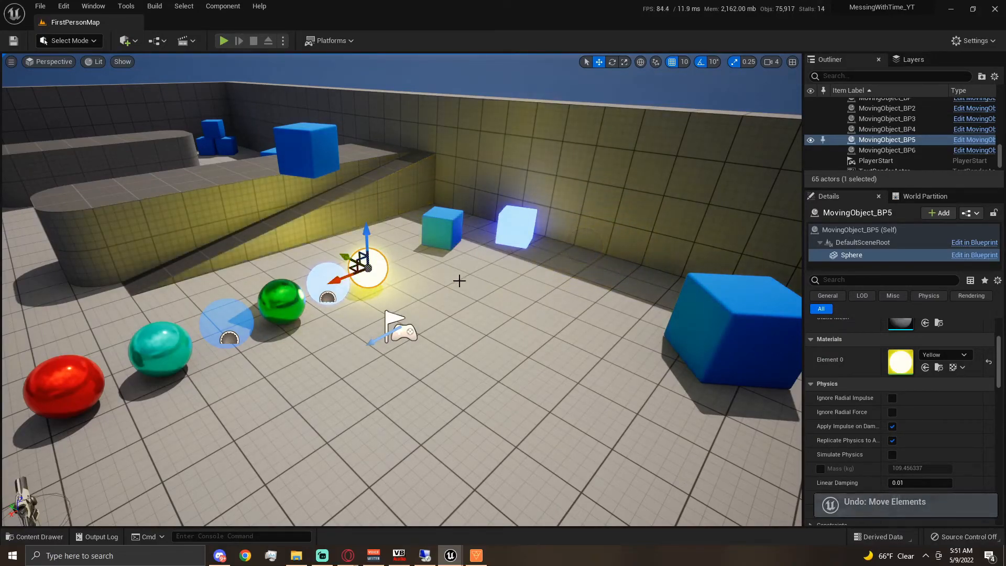
Step: Move the whole MovingObject_BP5 actor against the side wall beside the glowing cube
click(867, 138)
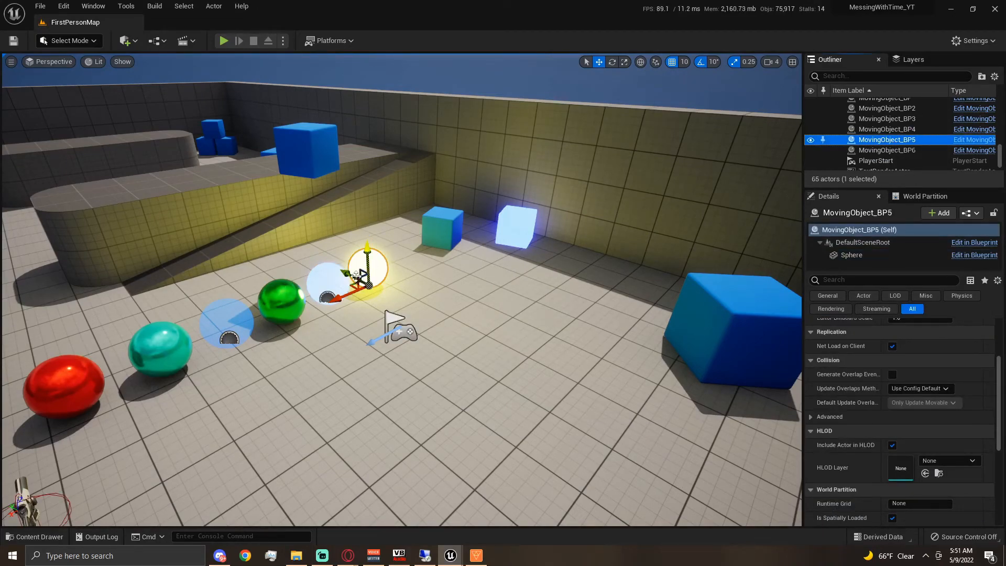
drag(362, 278, 573, 261)
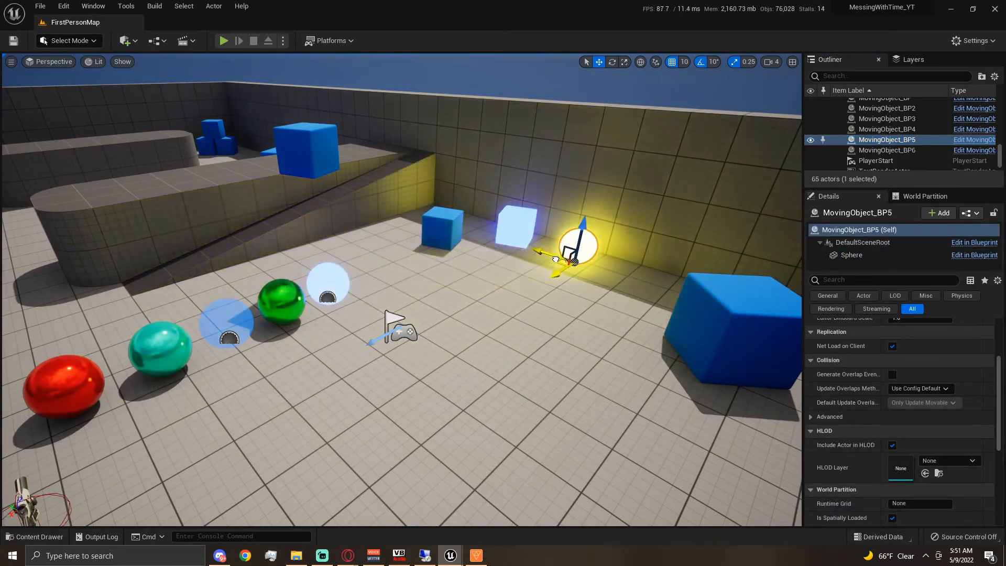
right_drag(407, 324, 407, 286)
click(477, 180)
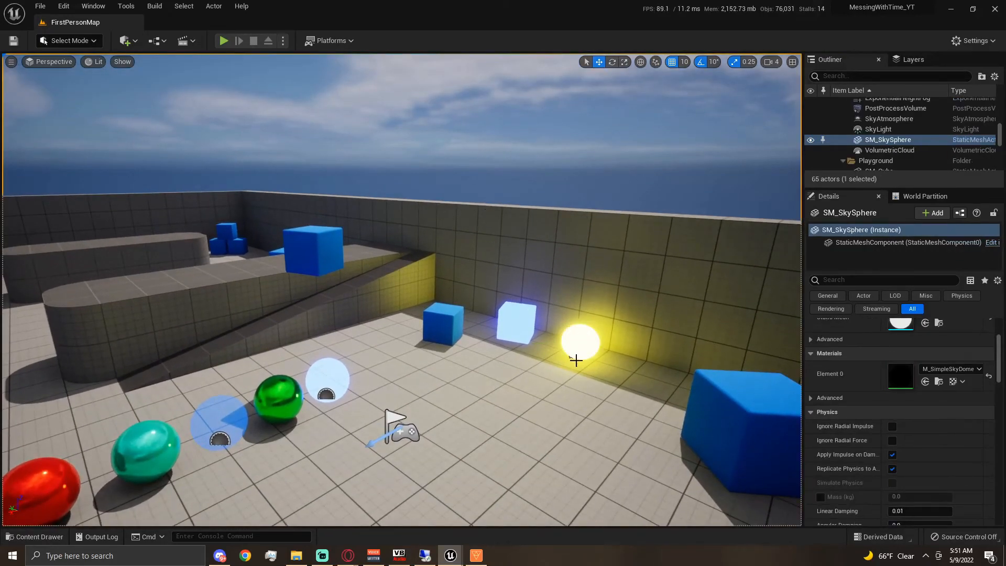
Step: Raise MovingObject_BP5 high into the sky, deselect it and examine how it looks above the level
click(576, 350)
right_drag(576, 350, 576, 314)
key(s)
drag(519, 357, 517, 63)
right_drag(503, 315, 503, 235)
key(Escape)
right_drag(471, 422, 456, 483)
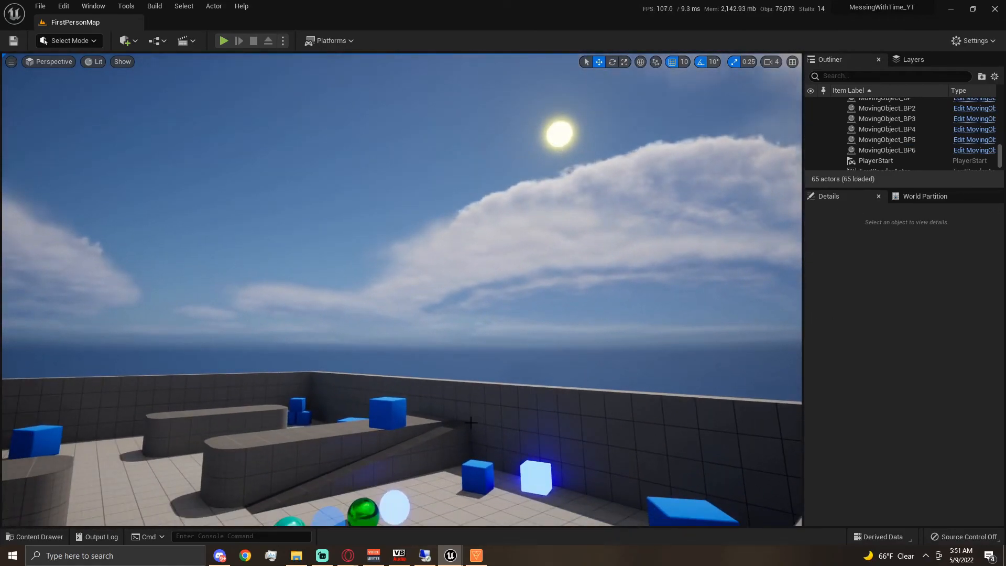
mouse_move(471, 422)
right_down()
mouse_move(434, 423)
mouse_move(428, 434)
mouse_move(525, 445)
mouse_move(467, 459)
mouse_move(479, 413)
right_up()
key(s)
key(d)
key(w)
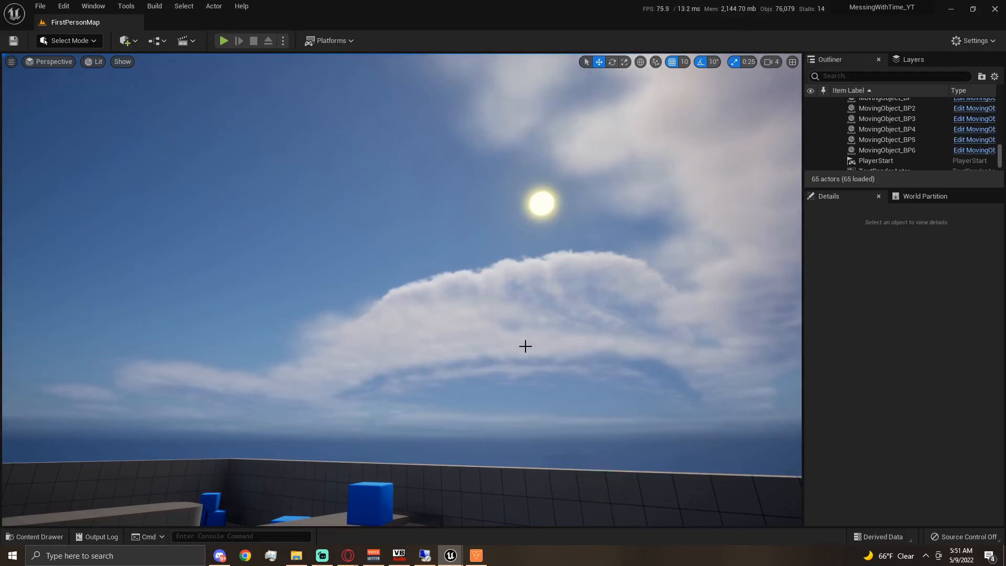
Step: Lower MovingObject_BP5 back down to the floor by the side wall and look over its glow
click(543, 218)
drag(538, 192, 545, 373)
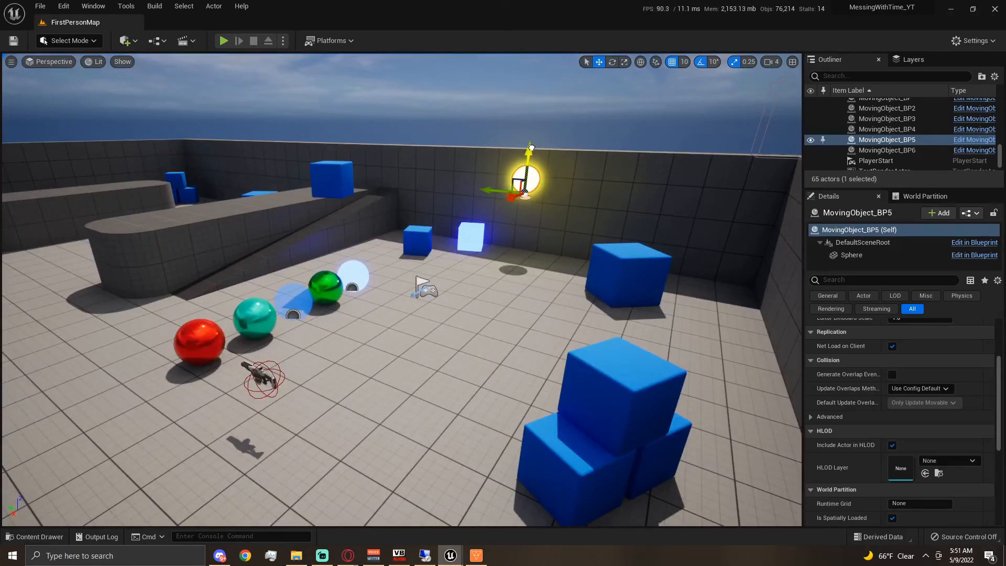
drag(530, 147, 530, 203)
mouse_move(490, 325)
right_down()
mouse_move(377, 322)
mouse_move(401, 366)
mouse_move(485, 335)
right_up()
key(s)
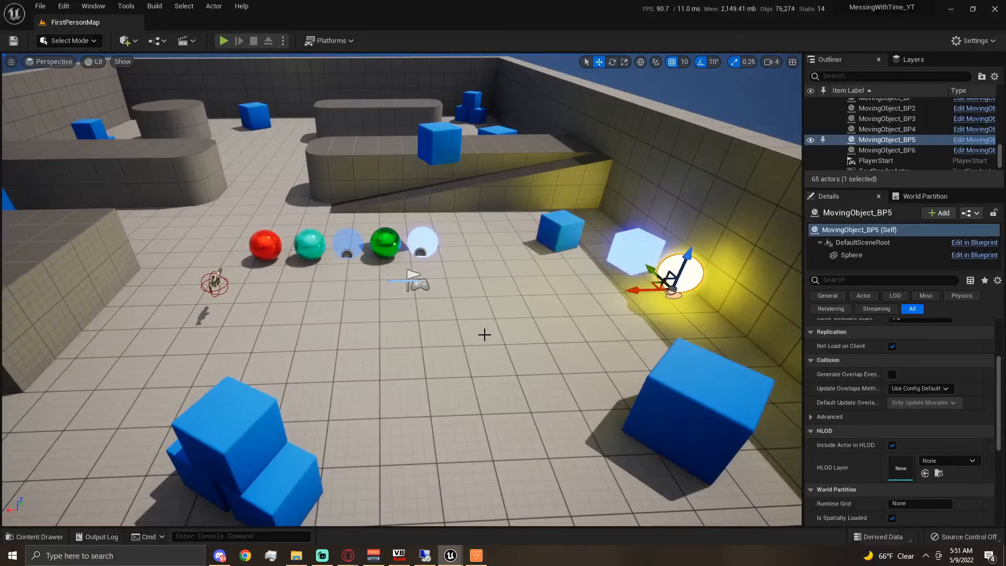